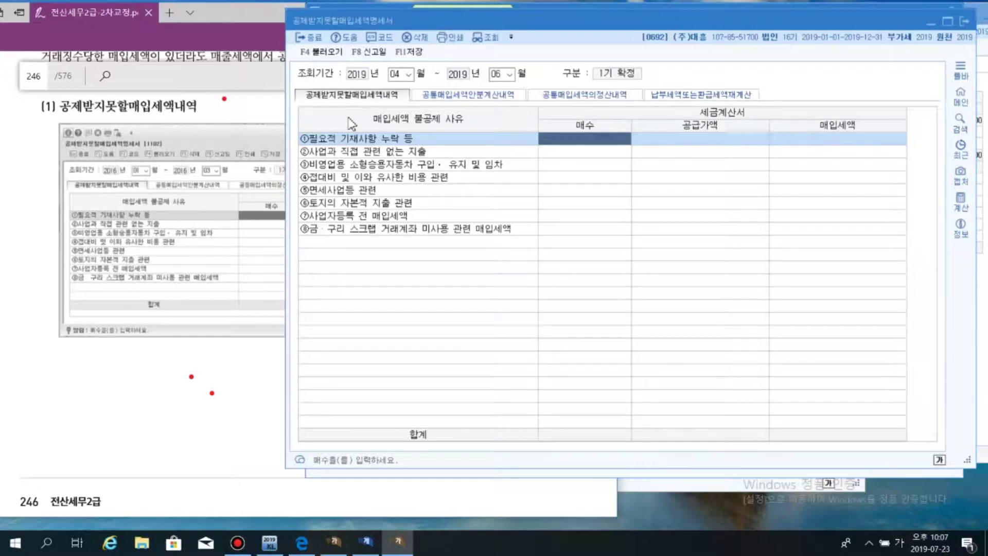
Compare the 공통매입세액안분계산내역 and 공통매입세액의정산내역 sections of the 공제받지못할매입세액명세서 form
click(315, 102)
click(423, 98)
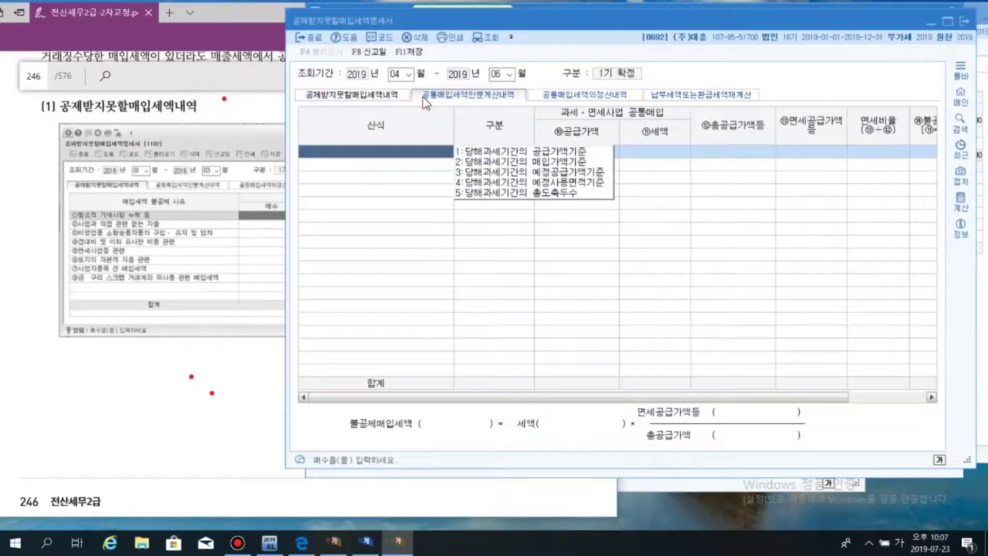
click(540, 98)
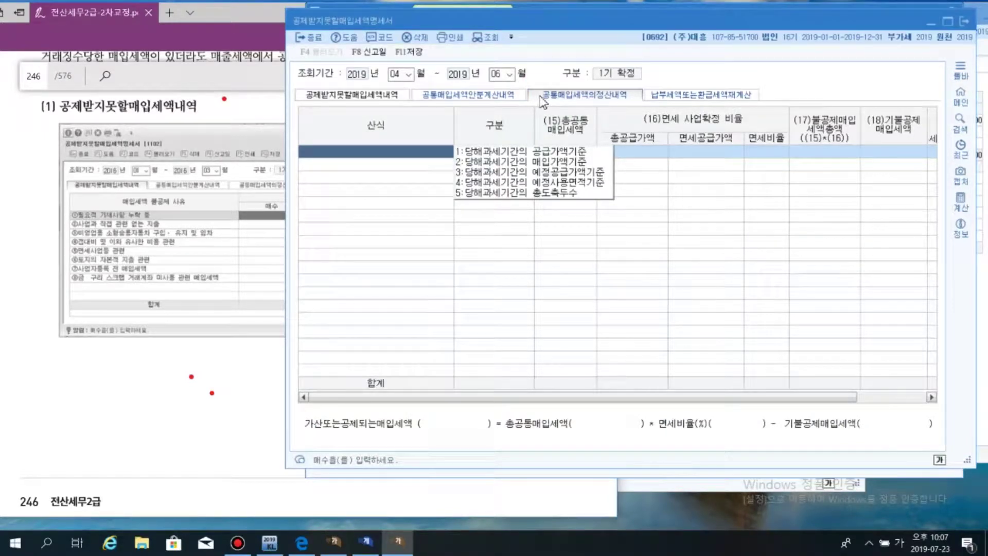
click(424, 98)
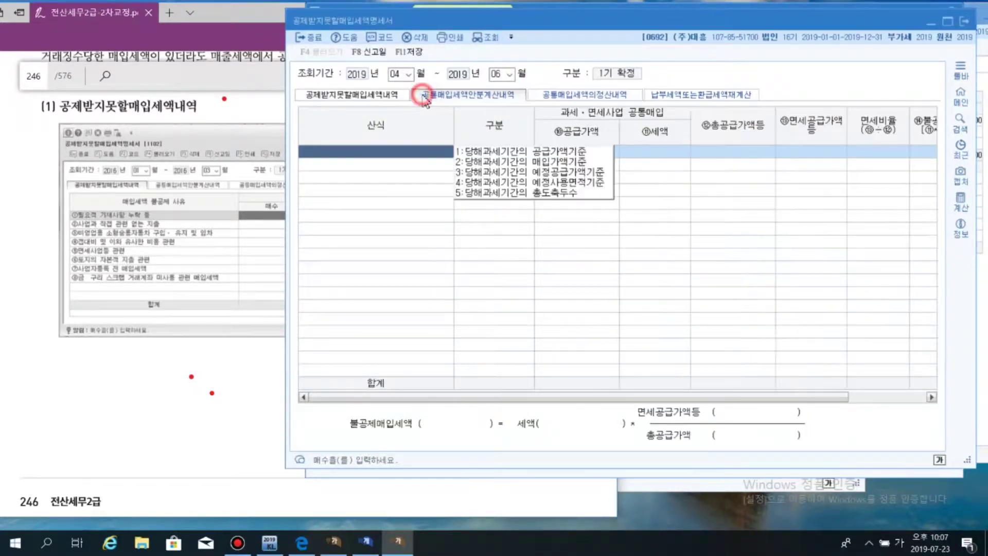
click(537, 98)
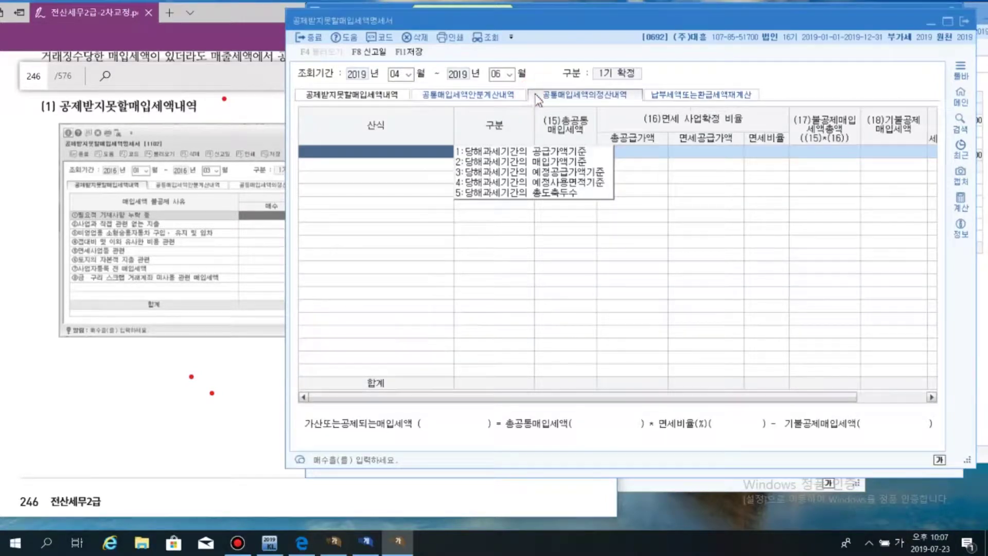
click(423, 99)
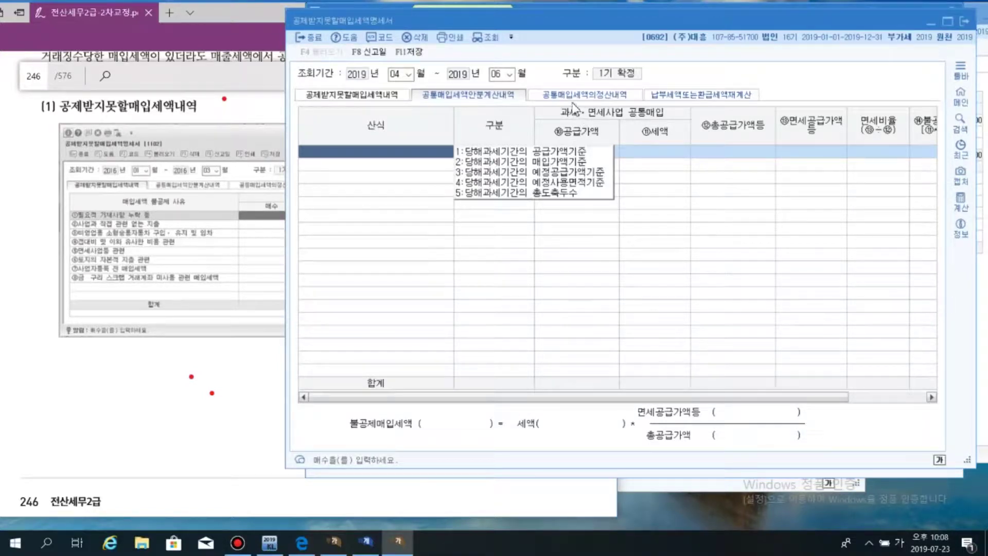
click(549, 97)
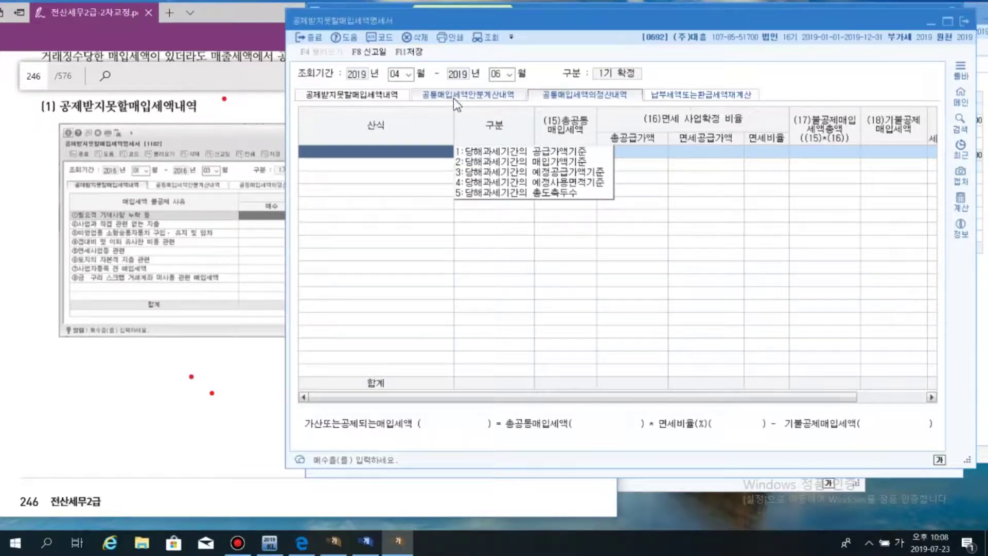
click(546, 96)
Examine the 납부세액또는환급세액재계산 section, and review all four sections of the form in order, starting with 공제받지못할매입세액내역
click(653, 97)
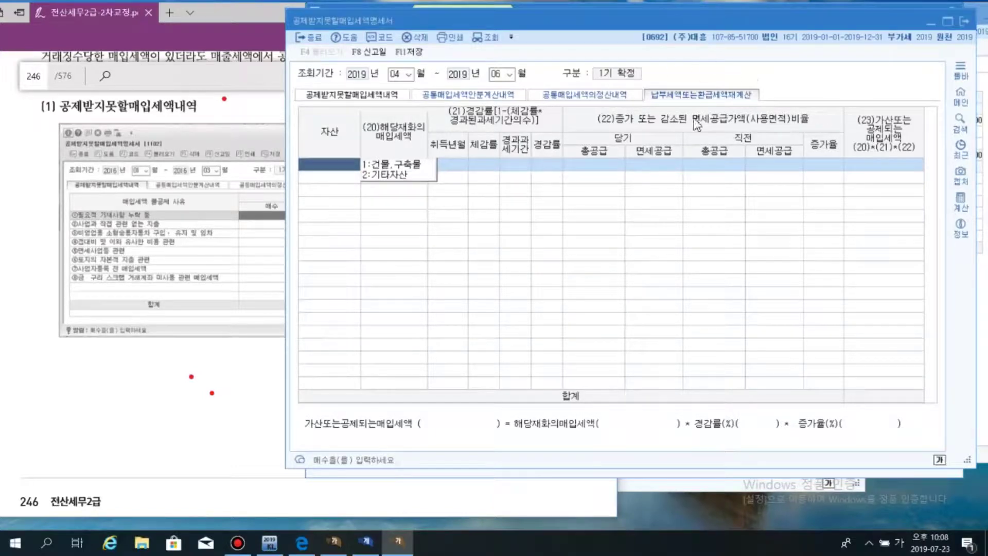
click(659, 99)
click(668, 99)
click(325, 95)
click(441, 97)
click(548, 95)
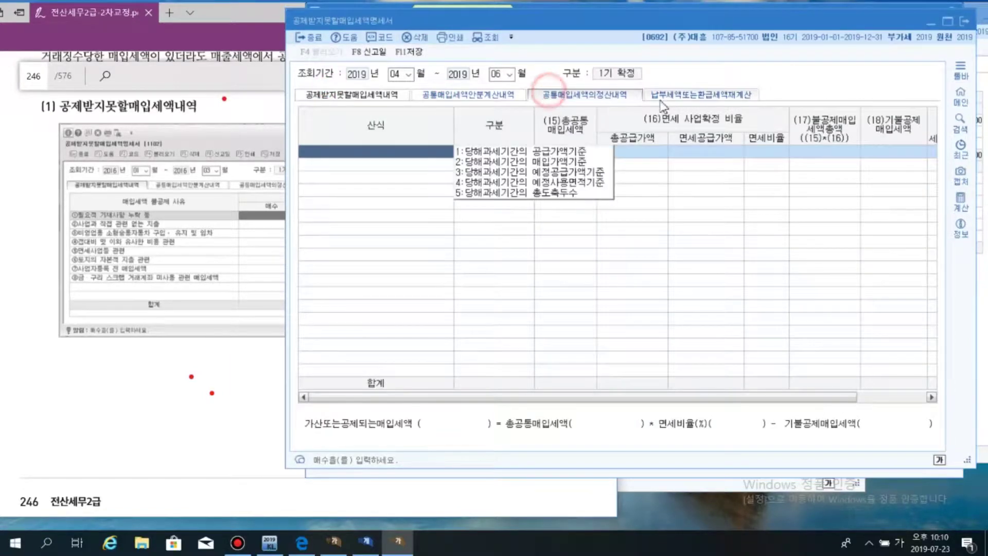
click(660, 96)
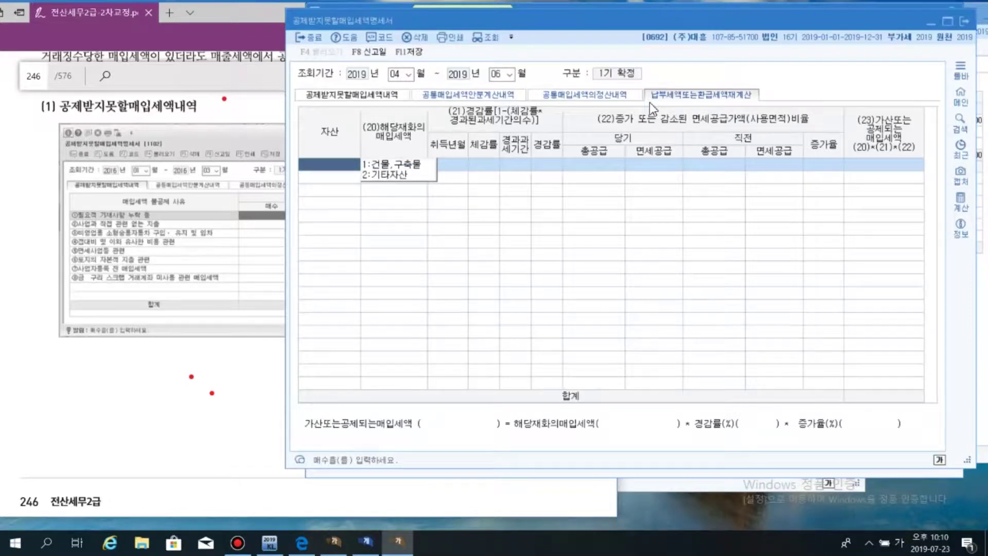
Switch to the textbook PDF in Edge and mark the heading "1) 공제받지못할매입세액명세서" on page 246 with the red pen
click(233, 380)
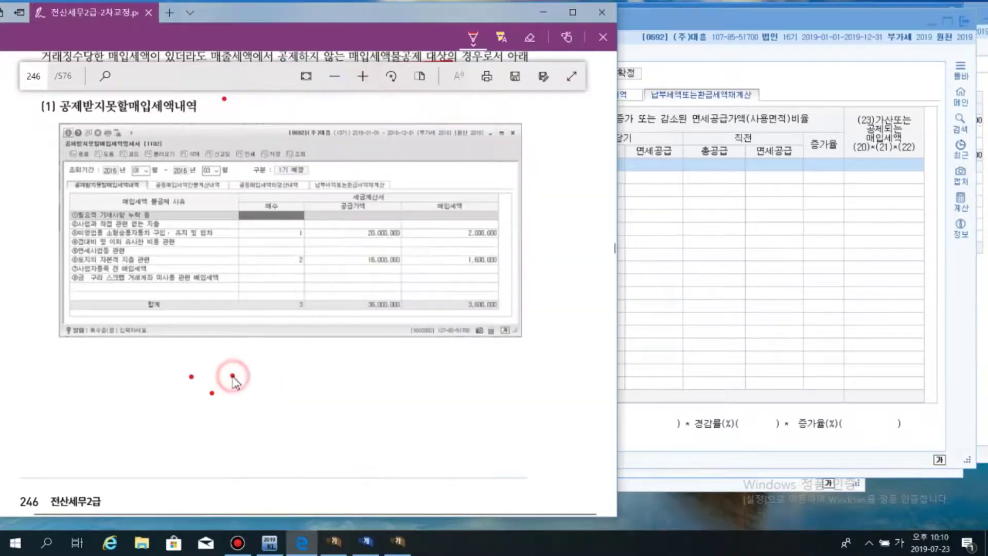
scroll(332, 342, down, 2)
scroll(329, 340, down, 6)
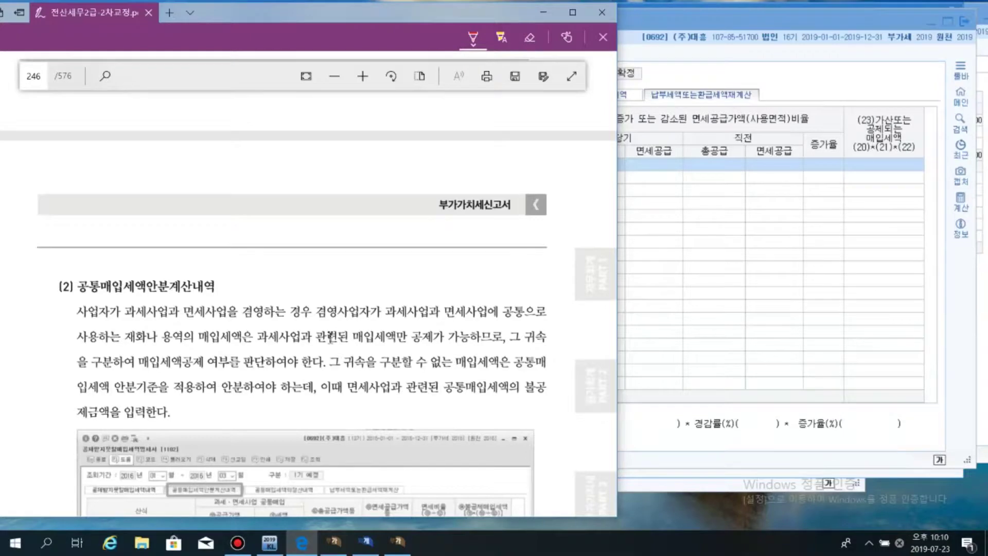
scroll(359, 286, down, 3)
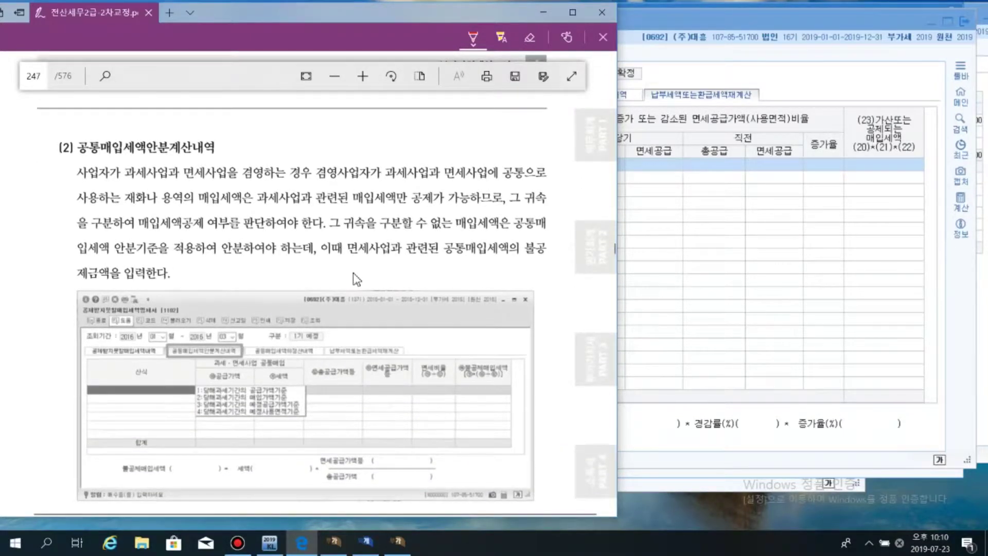
scroll(358, 280, down, 2)
scroll(355, 287, up, 5)
scroll(351, 282, up, 10)
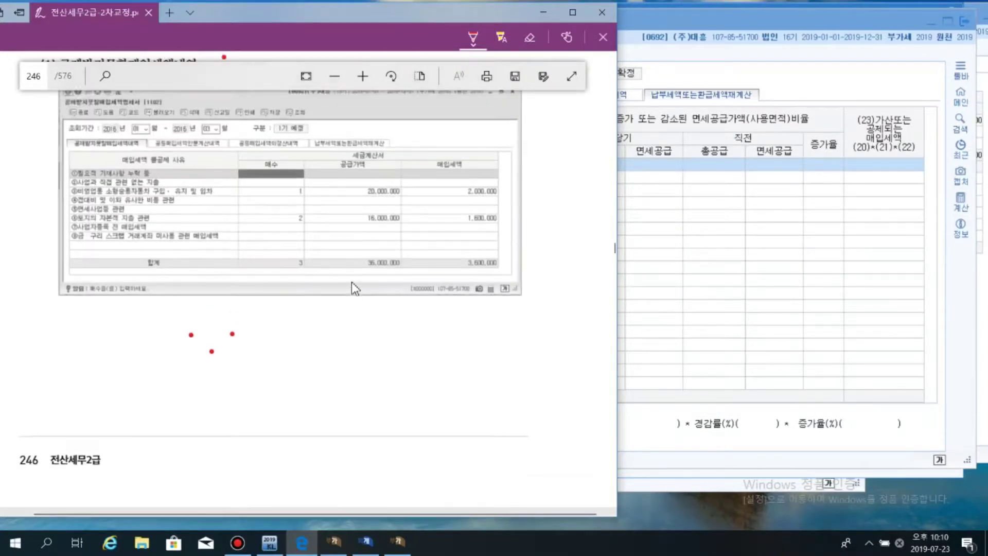
mouse_move(80, 185)
mouse_down()
mouse_move(35, 157)
mouse_move(214, 172)
mouse_move(126, 191)
mouse_up()
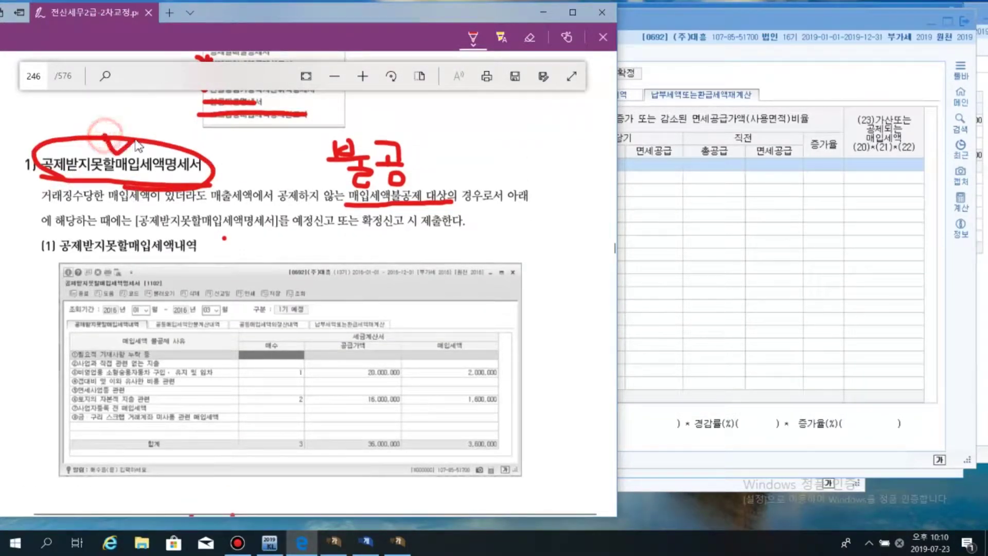
On page 247, mark 공통매입세액 in the section (2) heading and write an underlined "과세/면세" beside it with an arrow
scroll(206, 235, down, 4)
scroll(203, 234, down, 7)
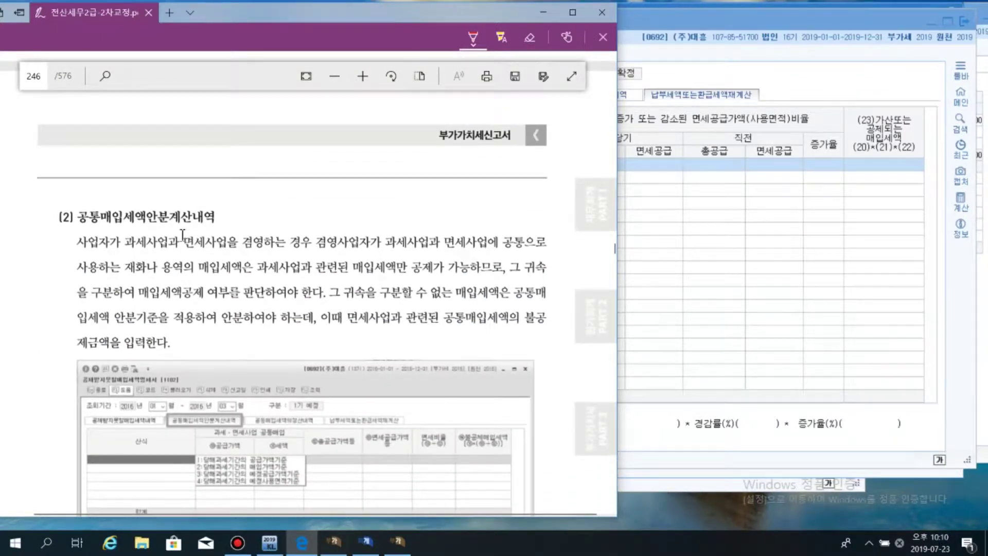
scroll(185, 232, down, 1)
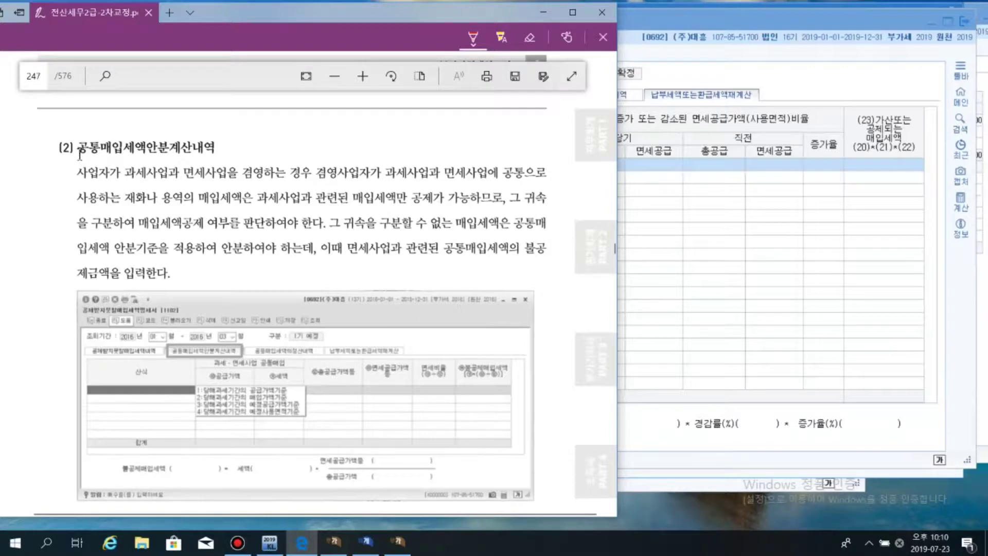
drag(77, 153, 206, 158)
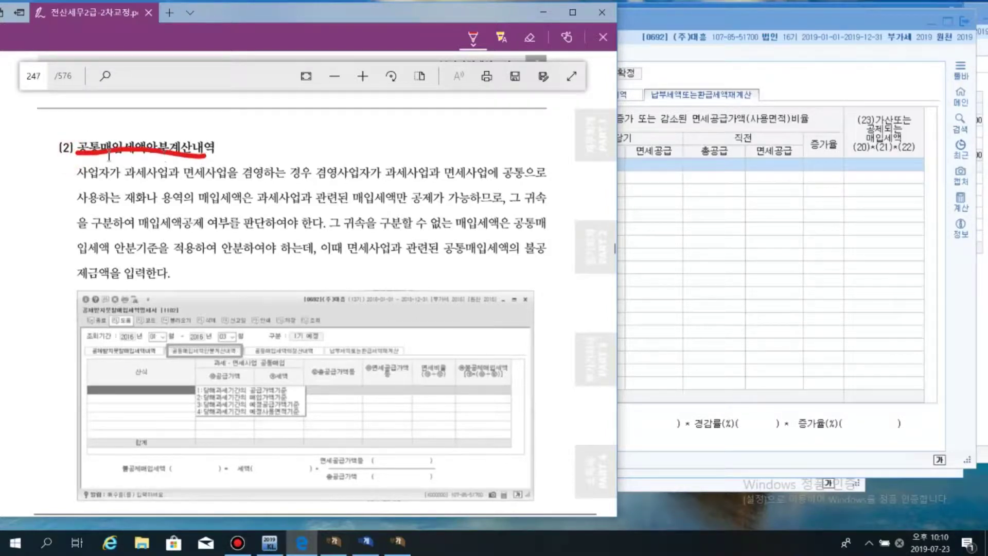
mouse_move(105, 155)
mouse_down()
mouse_move(91, 130)
mouse_move(149, 152)
mouse_move(187, 122)
mouse_move(231, 132)
mouse_move(281, 121)
mouse_up()
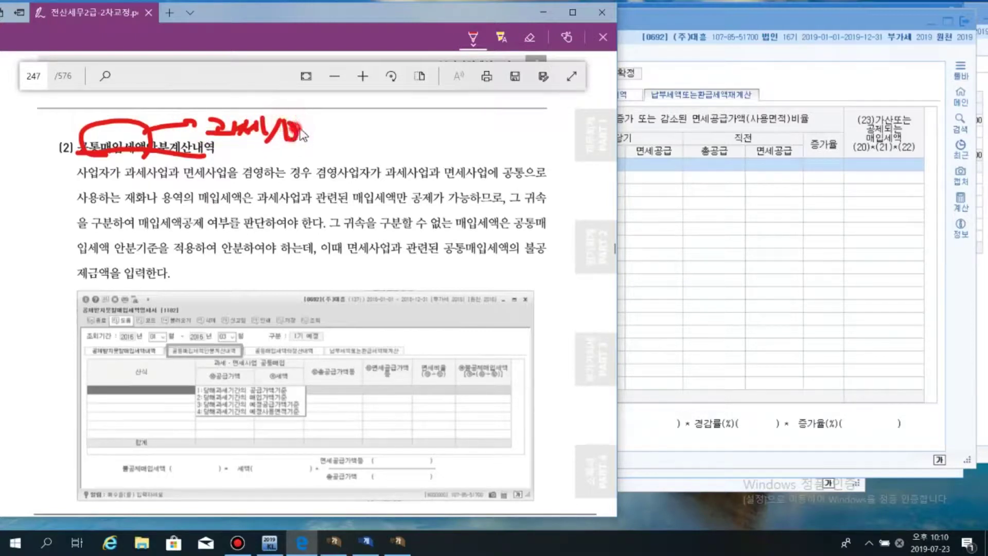
drag(303, 135, 343, 140)
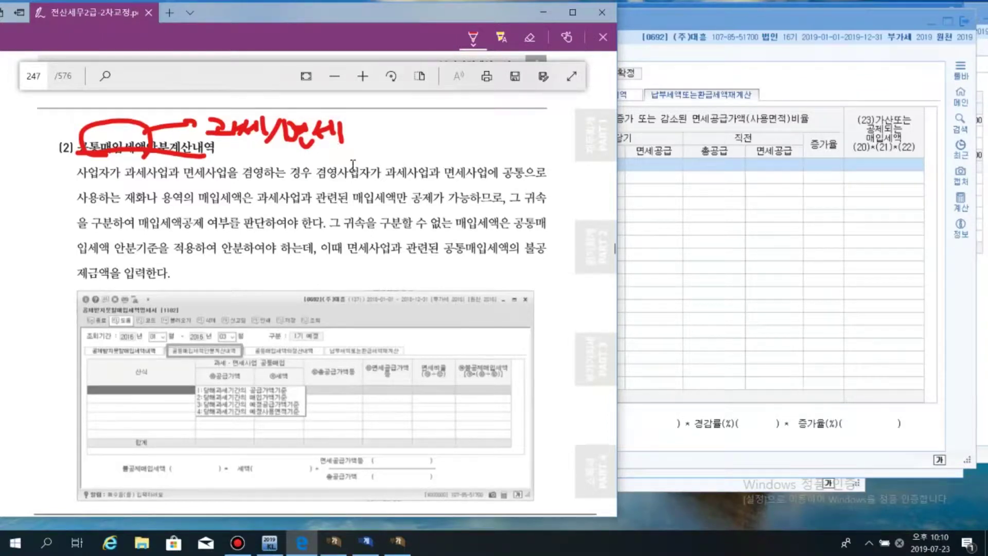
drag(228, 149, 286, 139)
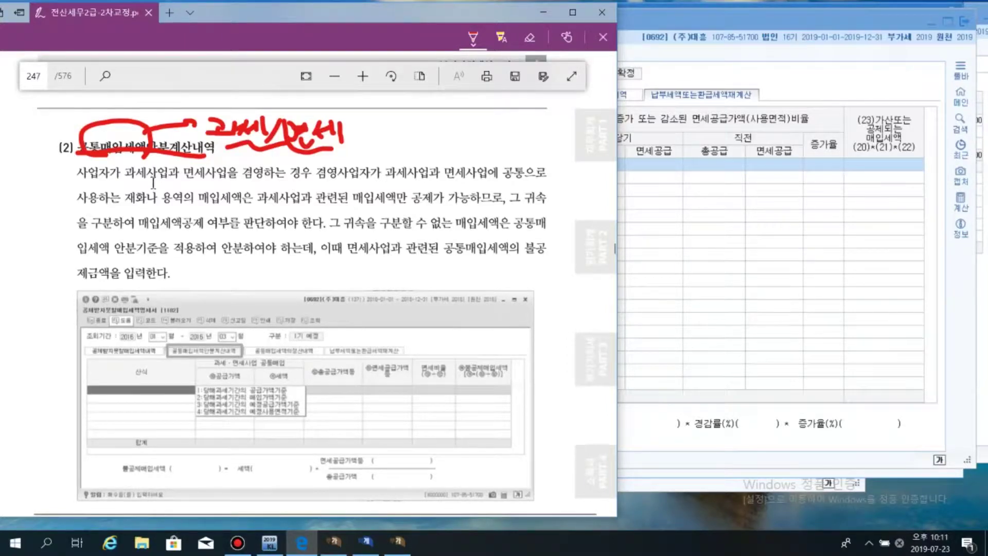
Underline the section (2) phrases on running both businesses, commonly used purchases and the non-deductible amount, and circle 면세사업
drag(119, 179, 308, 180)
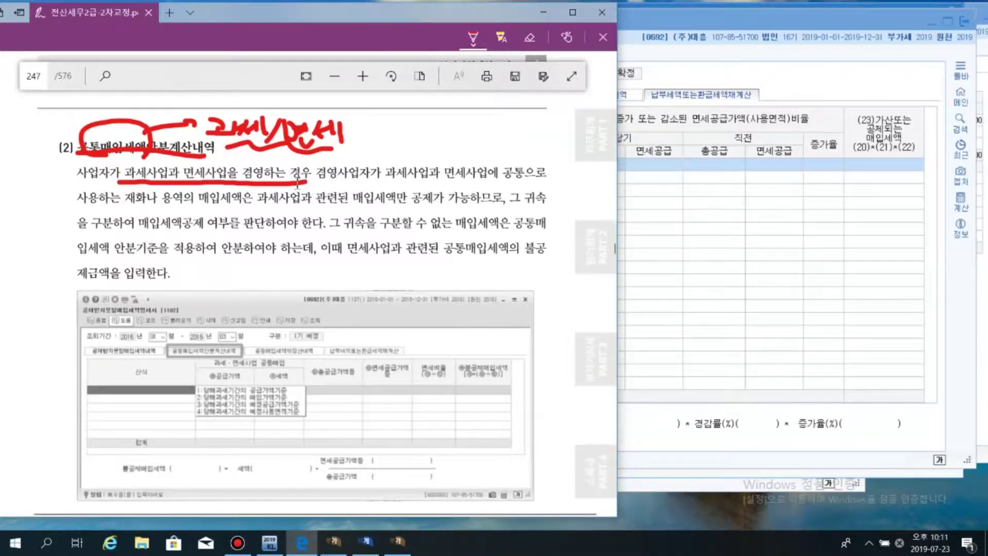
drag(493, 178, 554, 179)
drag(77, 207, 235, 205)
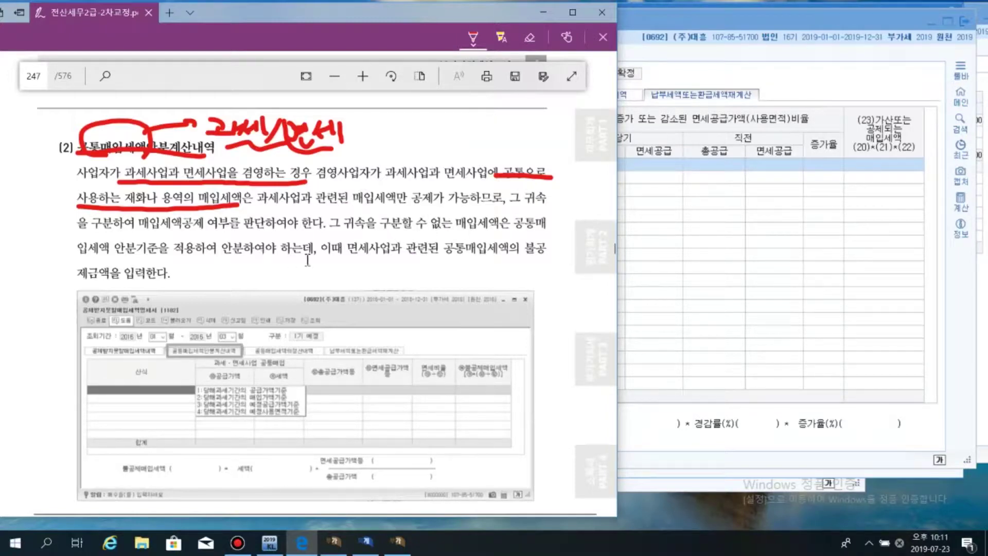
drag(338, 259, 545, 258)
drag(71, 283, 157, 285)
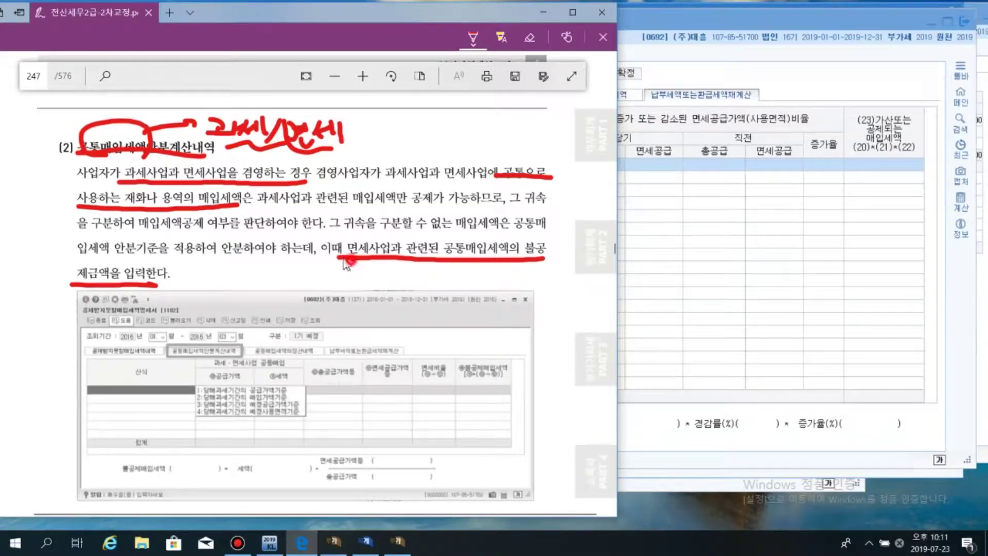
mouse_move(354, 260)
mouse_down()
mouse_move(369, 227)
mouse_move(394, 256)
mouse_up()
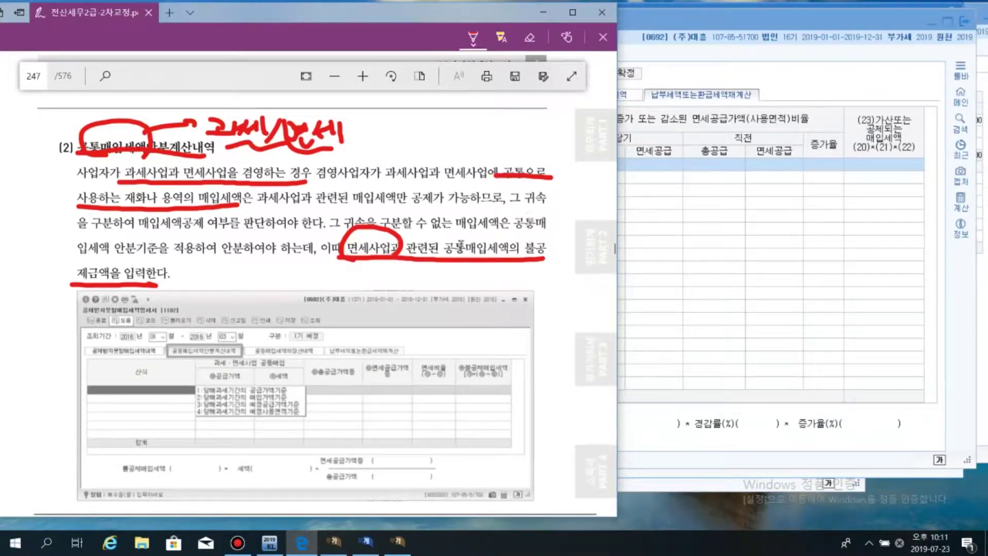
Handwrite "예정" above the section (2) paragraph and underline the heading "(3) 공통매입세액의정산내역" in red
scroll(262, 252, down, 1)
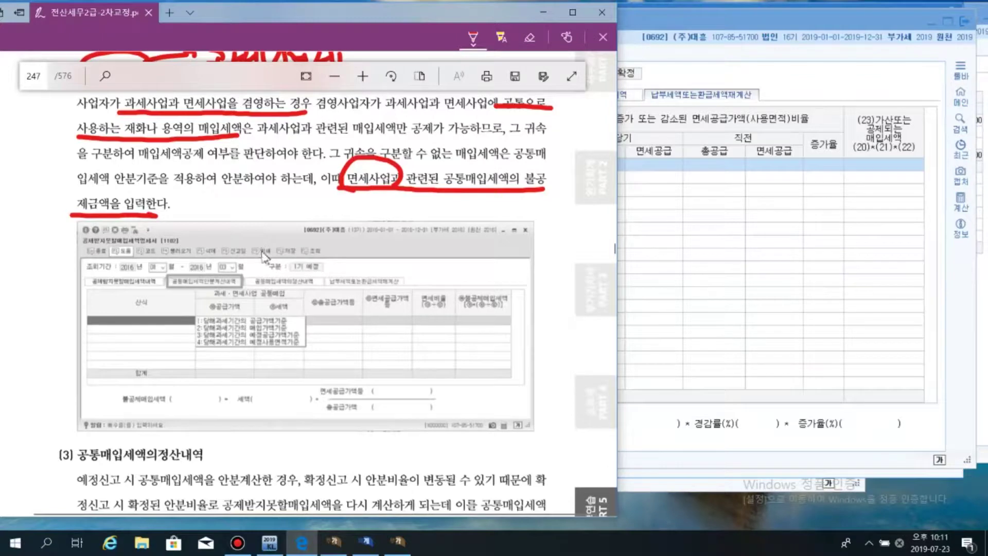
scroll(343, 208, up, 1)
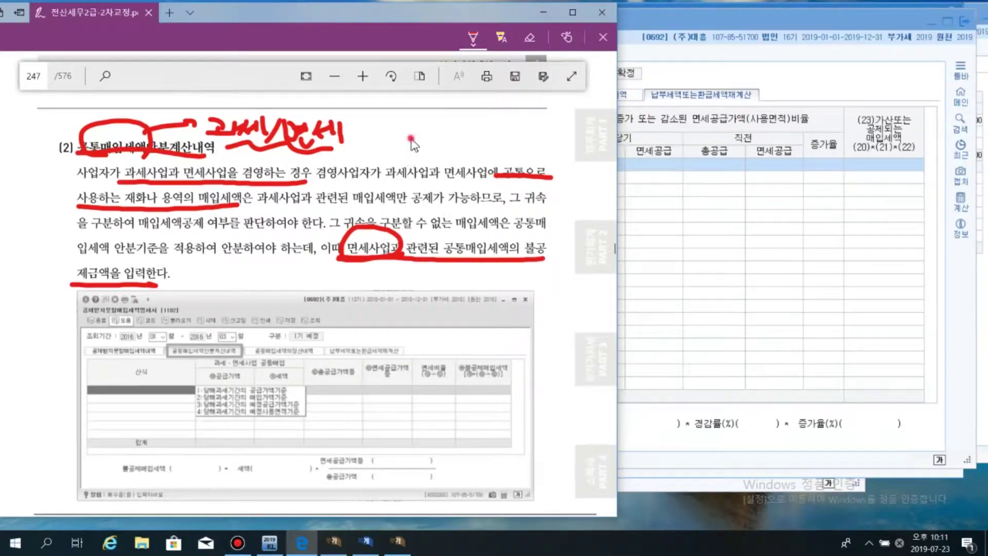
mouse_move(414, 137)
mouse_down()
mouse_move(430, 154)
mouse_move(442, 137)
mouse_move(452, 154)
mouse_move(483, 154)
mouse_move(473, 161)
mouse_up()
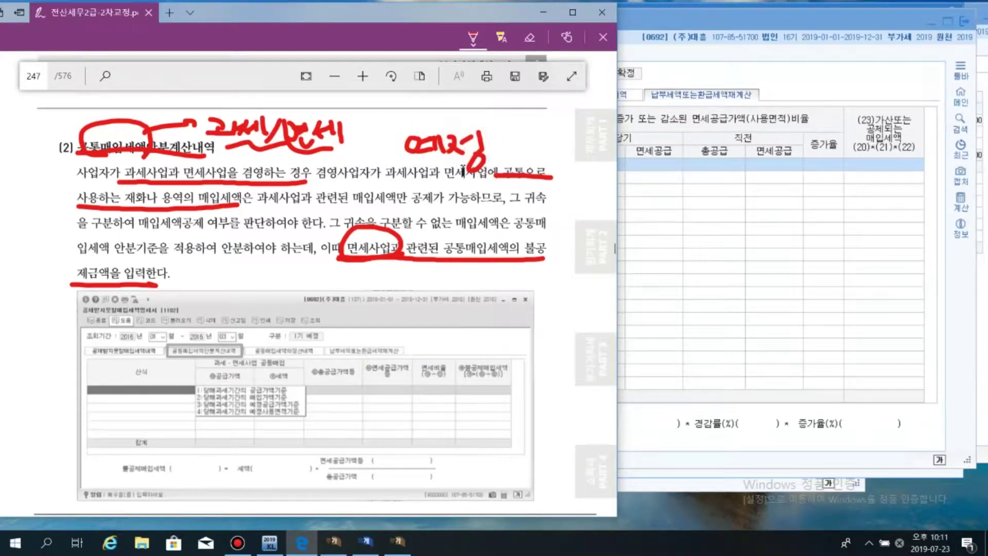
scroll(278, 325, down, 5)
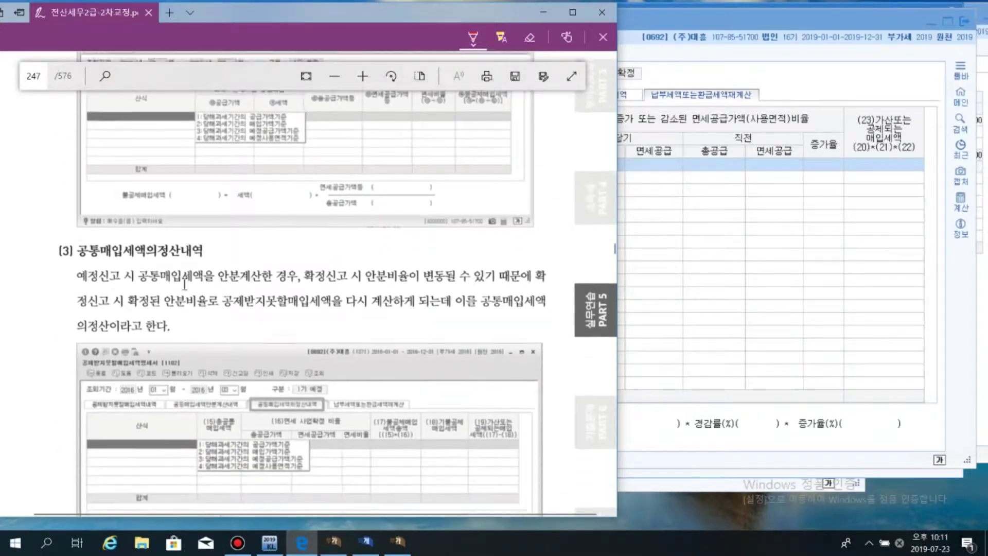
drag(54, 260, 136, 256)
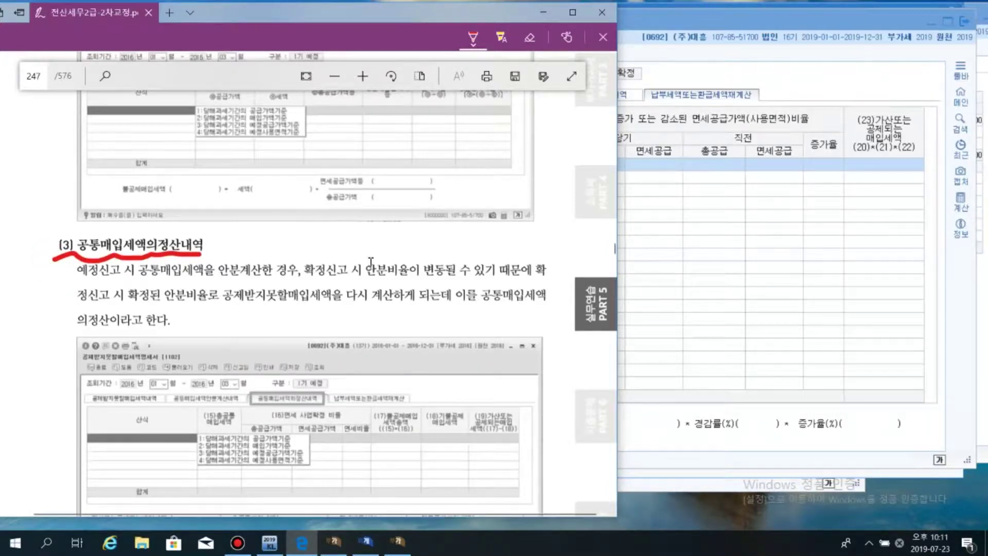
Underline the four calculation bases listed in the section (2) form image: 공급가액, 매입가액, 예정공급가액 and 예정사용면적
scroll(370, 260, up, 3)
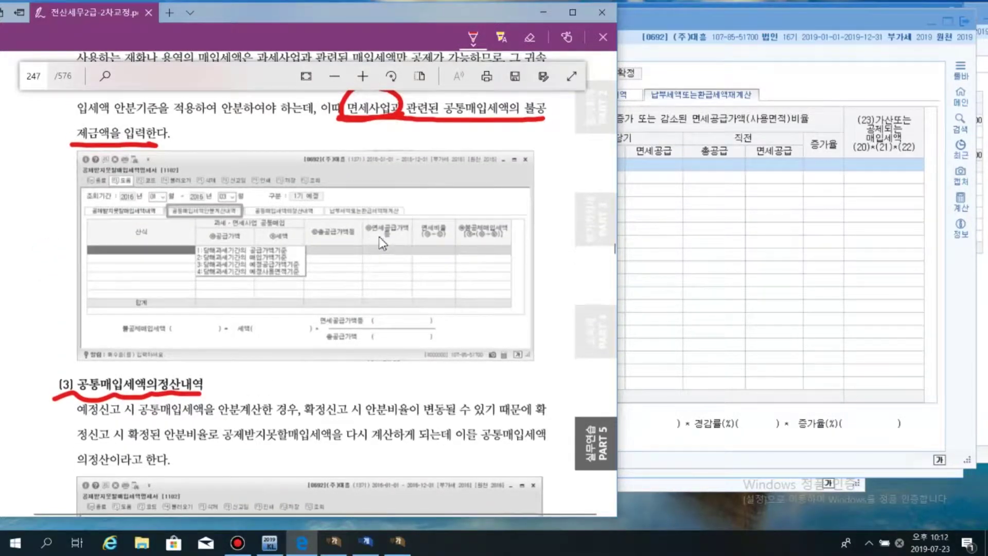
scroll(311, 321, up, 2)
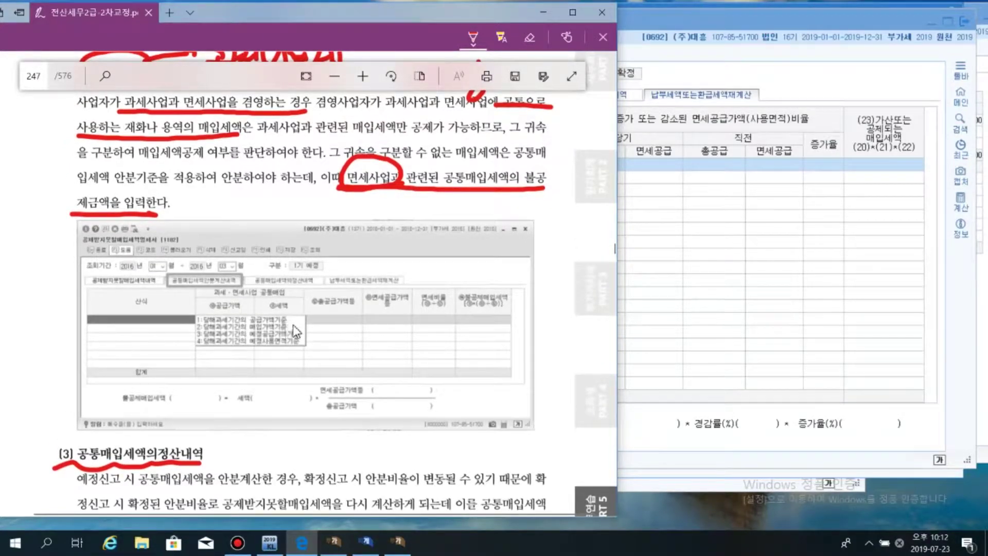
scroll(293, 325, up, 3)
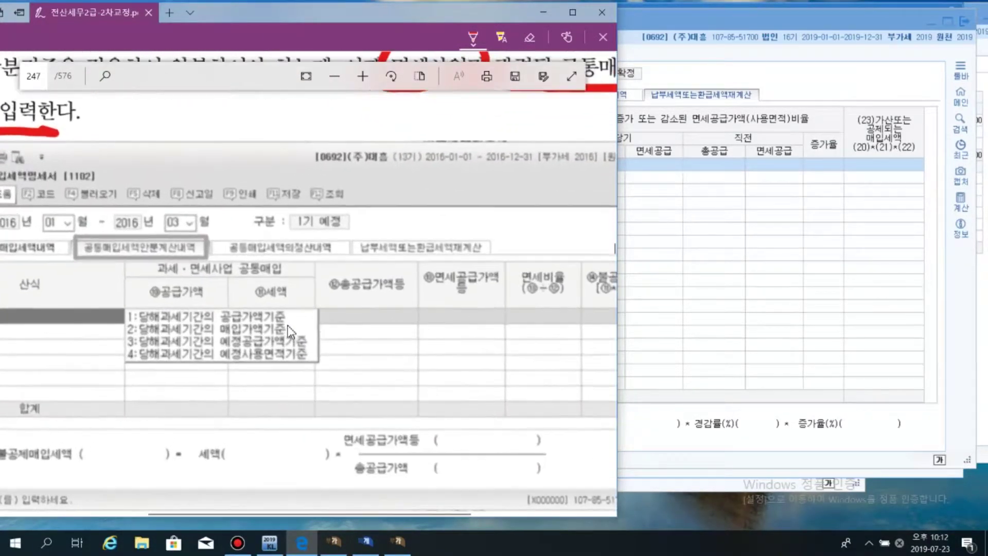
scroll(291, 332, up, 1)
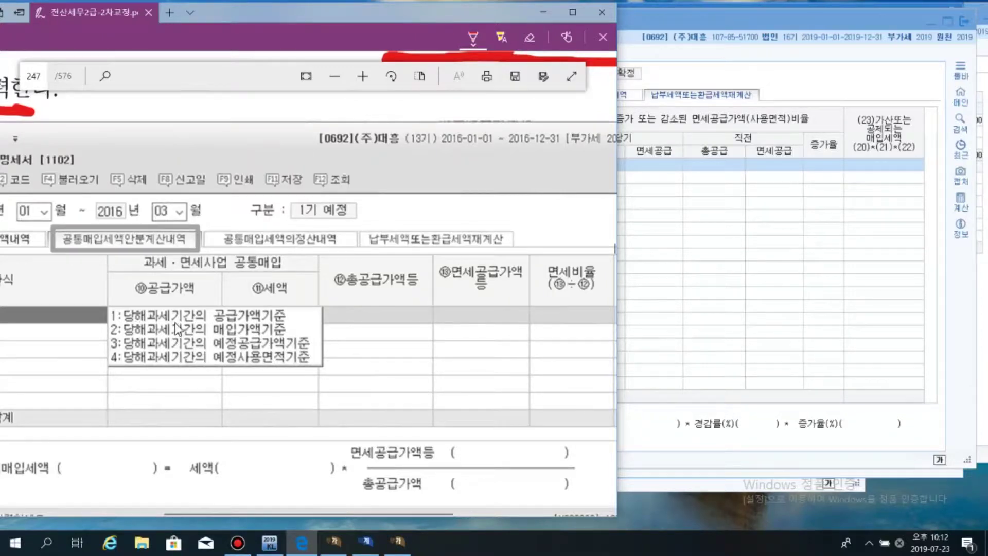
drag(208, 321, 269, 316)
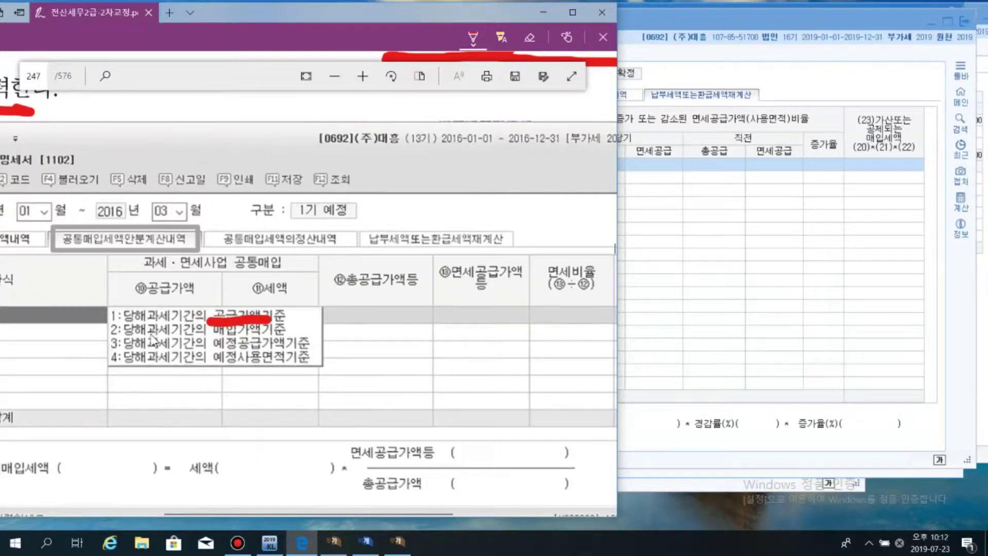
click(209, 337)
mouse_move(206, 335)
mouse_down()
mouse_move(251, 334)
mouse_move(265, 349)
mouse_move(260, 363)
mouse_up()
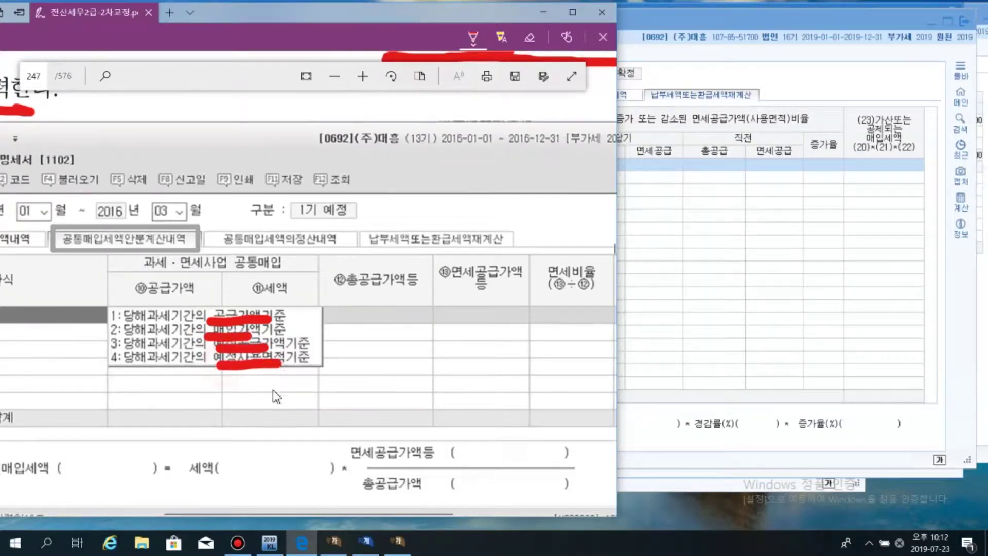
Draw a large red circle around the list of four calculation bases in the section (2) form image on page 247
scroll(356, 331, down, 1)
scroll(355, 331, down, 1)
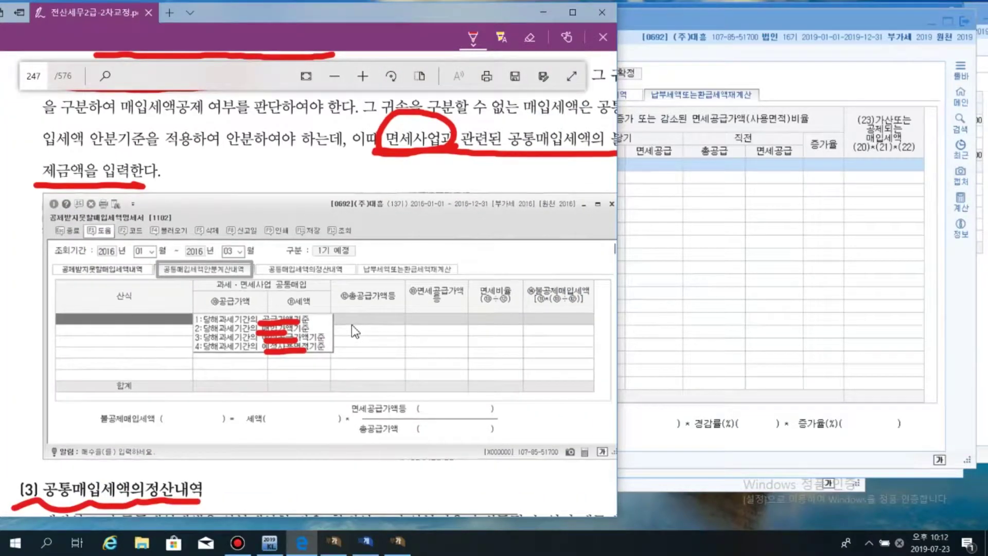
scroll(351, 326, down, 2)
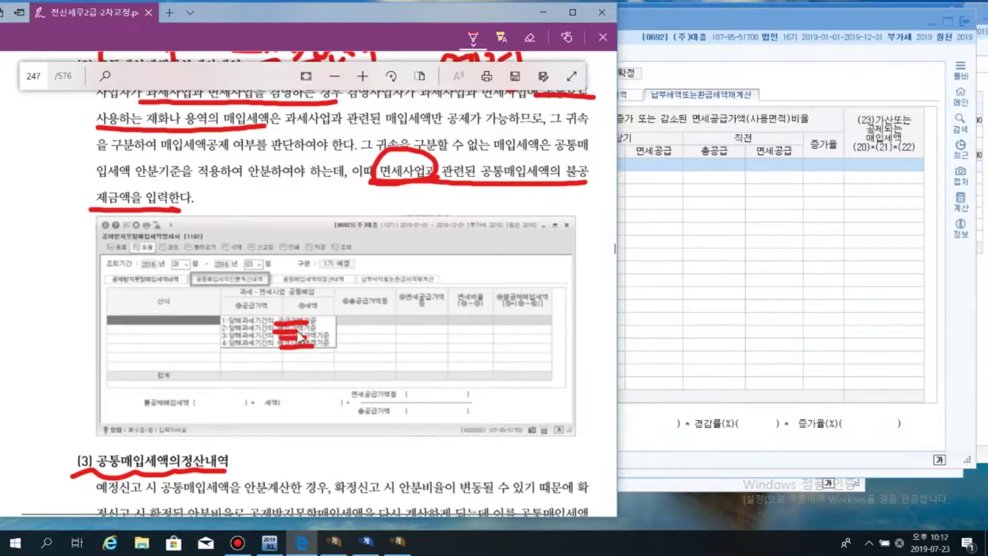
mouse_move(298, 359)
mouse_down()
mouse_move(240, 341)
mouse_move(355, 294)
mouse_move(304, 370)
mouse_up()
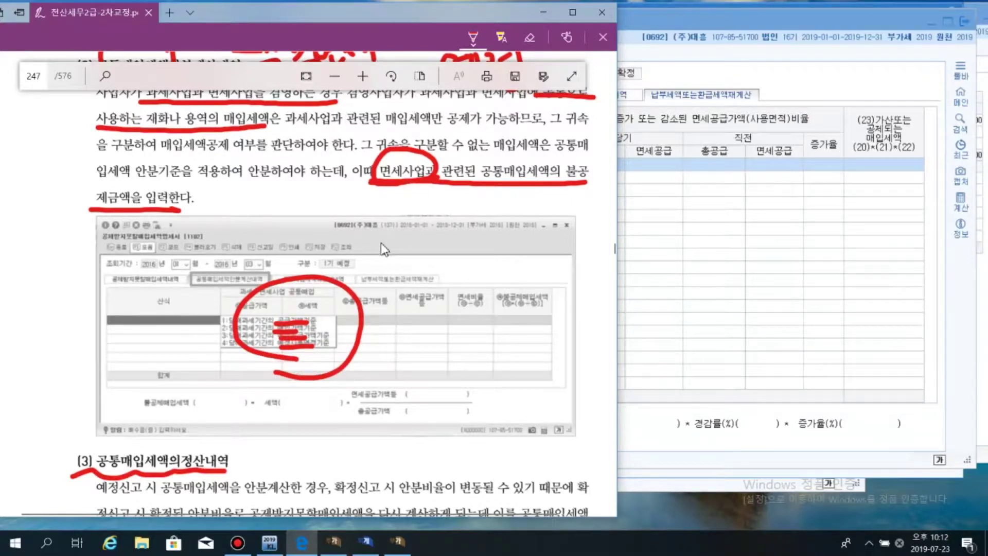
scroll(416, 282, down, 5)
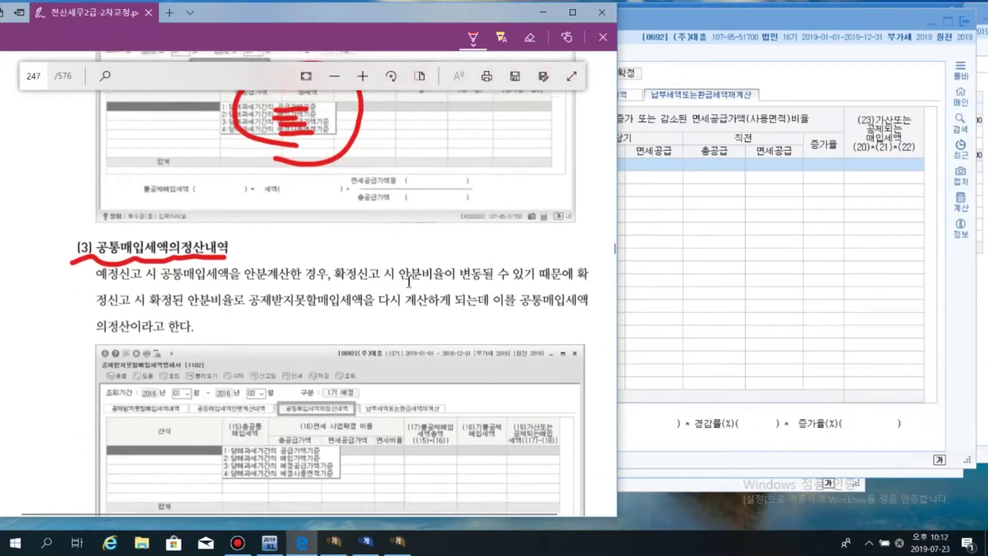
scroll(410, 281, up, 4)
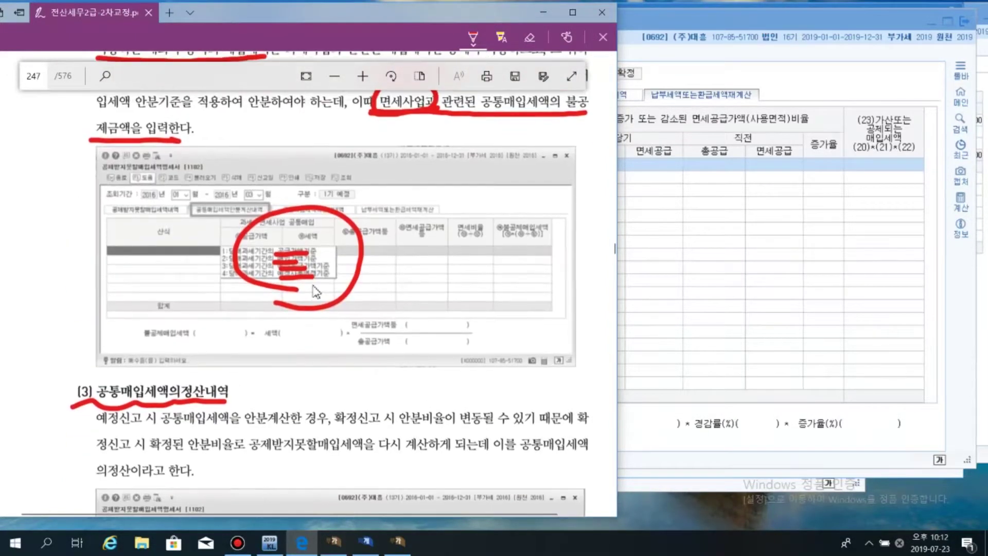
drag(315, 308, 330, 296)
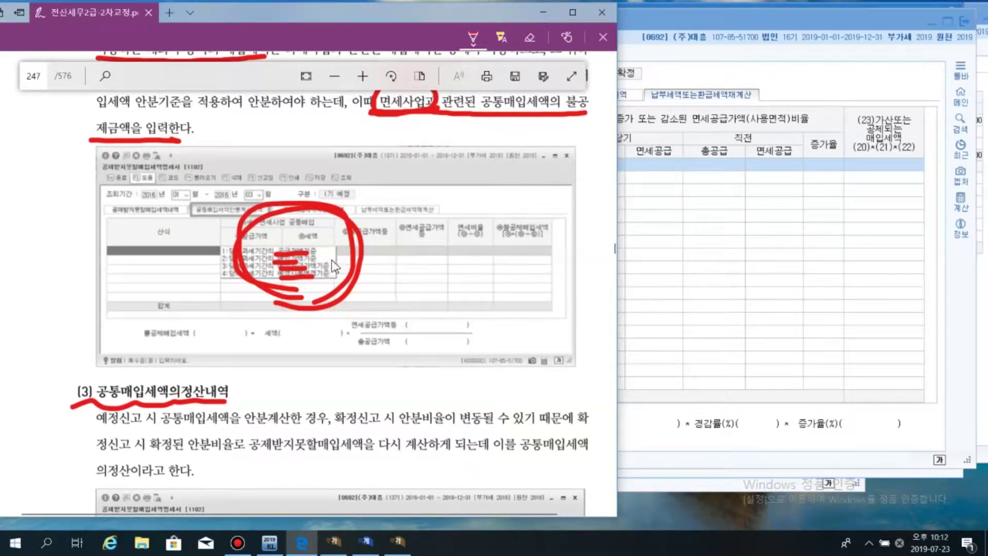
Draw red arrows from the circled calculation bases, one toward the columns beside them and one down to the section (3) heading
mouse_move(332, 260)
mouse_down()
mouse_move(379, 260)
mouse_move(362, 270)
mouse_up()
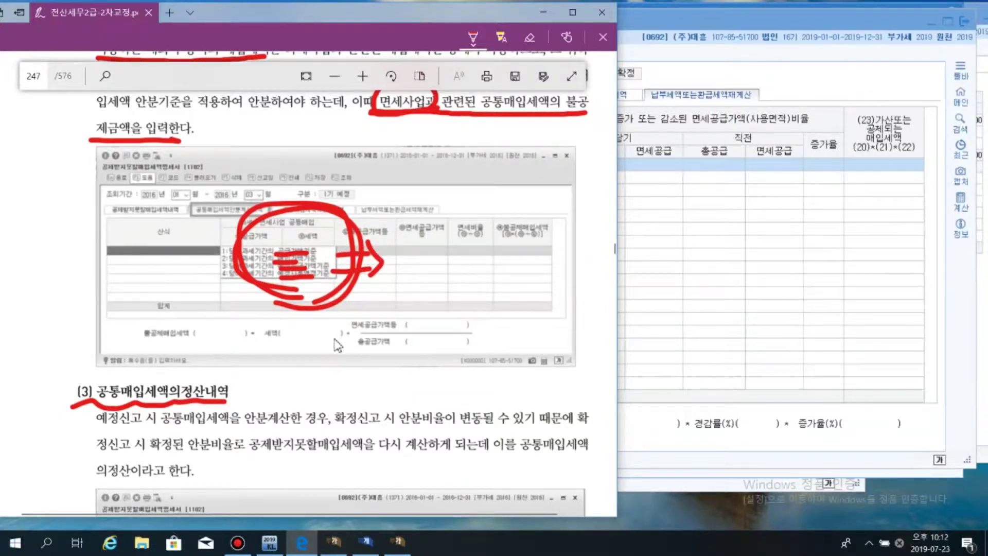
scroll(338, 345, down, 3)
mouse_move(287, 164)
mouse_down()
mouse_move(230, 231)
mouse_move(260, 227)
mouse_up()
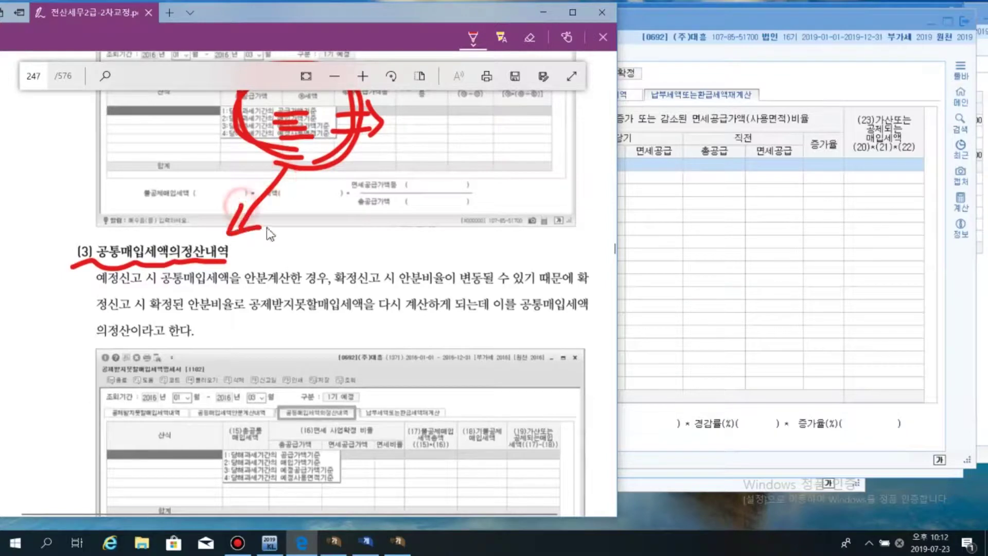
Underline the section (3) phrases on apportioning at the preliminary return, the changing apportionment ratio and recalculating the non-deductible input tax
scroll(267, 297, down, 2)
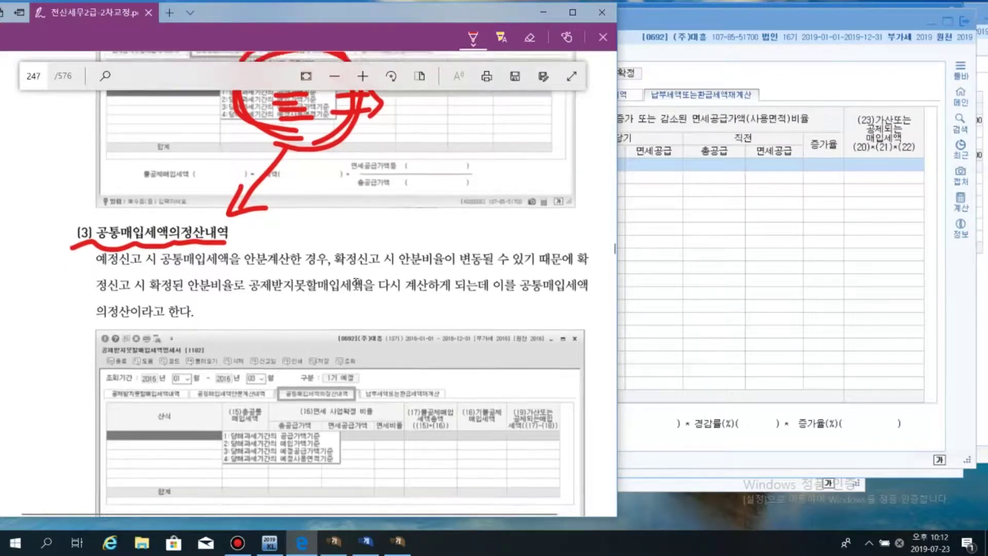
drag(96, 220, 225, 221)
drag(299, 222, 323, 221)
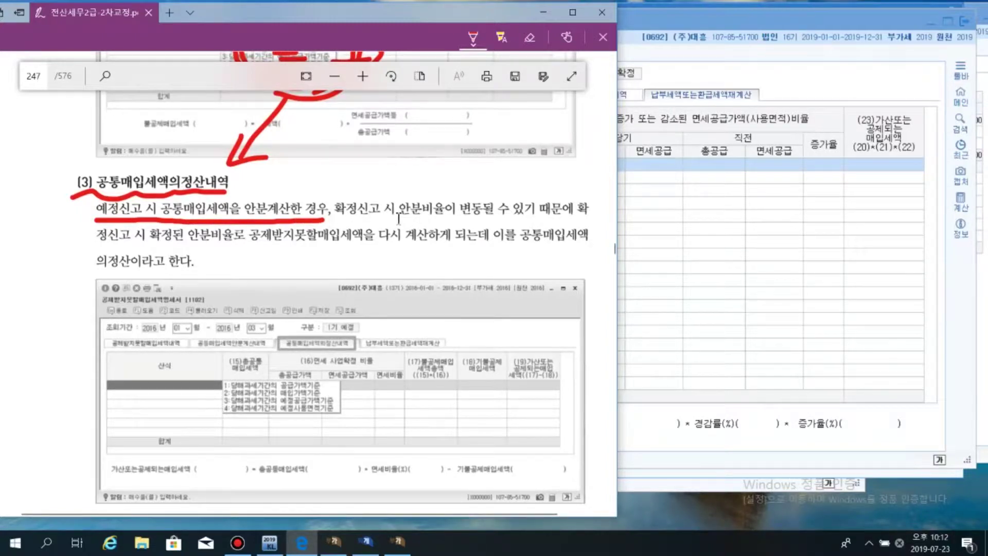
drag(398, 220, 590, 217)
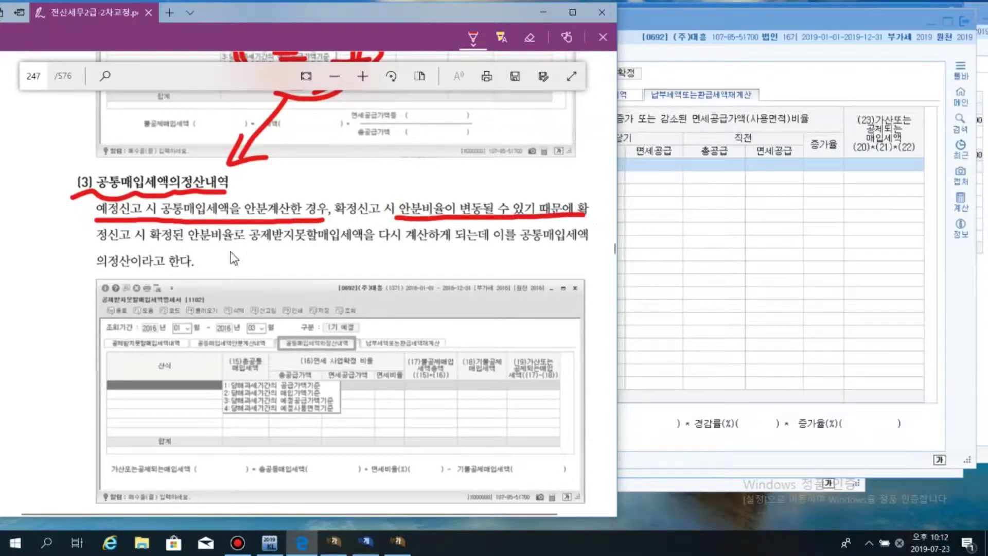
drag(95, 249, 438, 249)
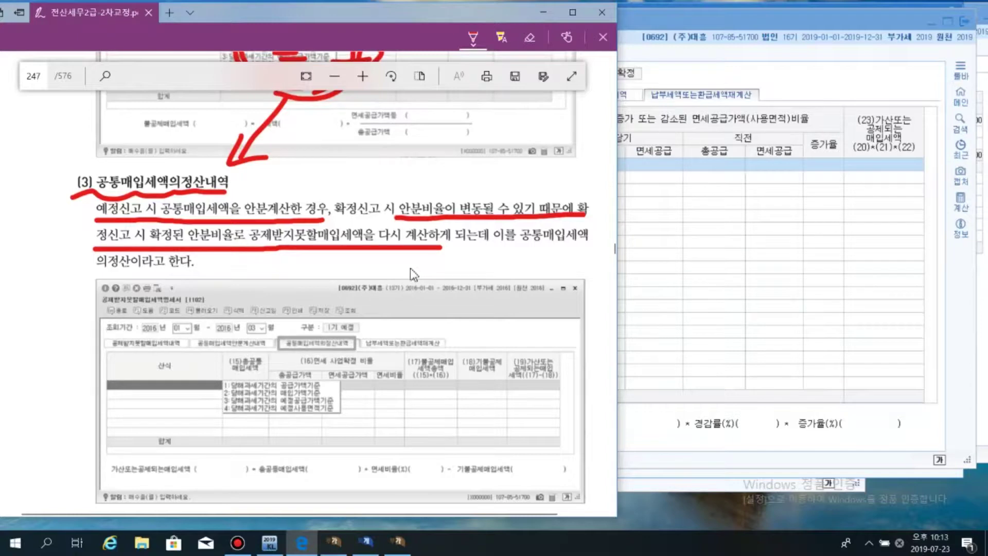
In the section (3) form image, underline the 공통매입세액의정산내역 tab title and bracket the four calculation bases
scroll(410, 262, down, 3)
scroll(395, 230, up, 1)
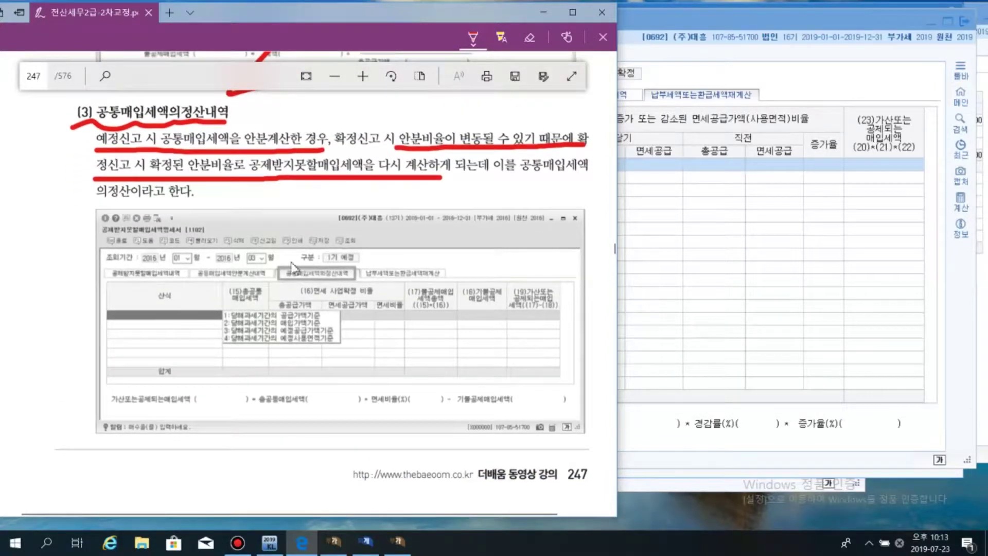
scroll(369, 278, up, 3)
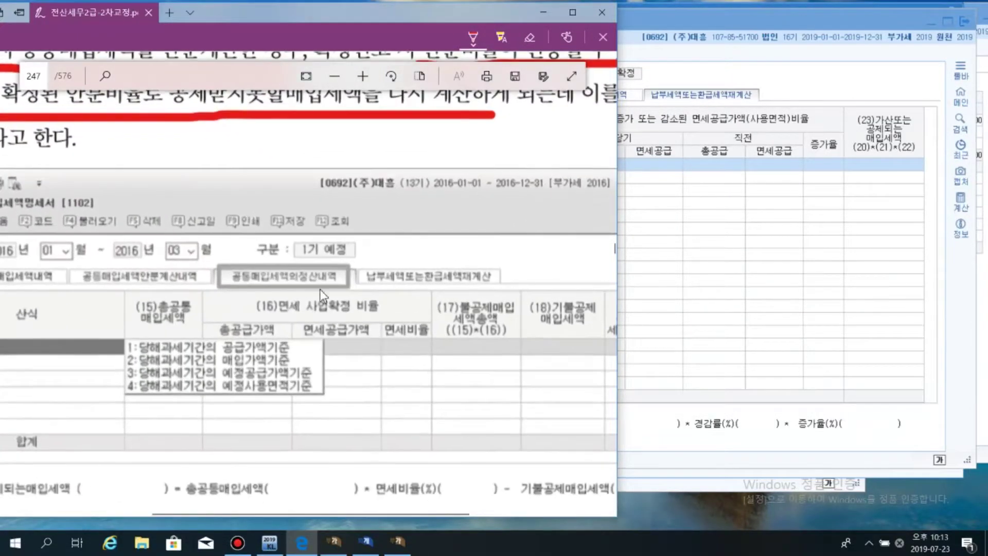
drag(251, 288, 353, 287)
scroll(389, 306, down, 1)
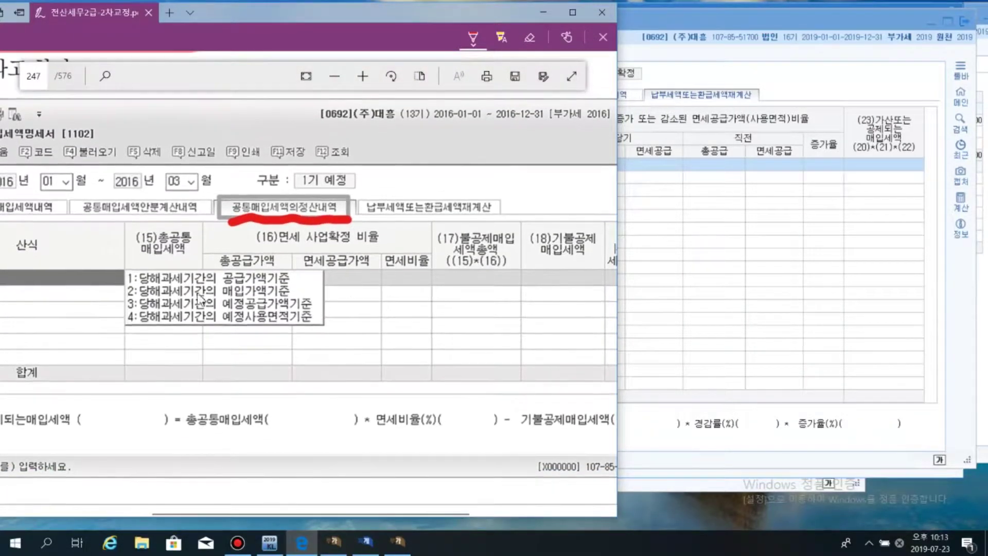
drag(121, 308, 130, 321)
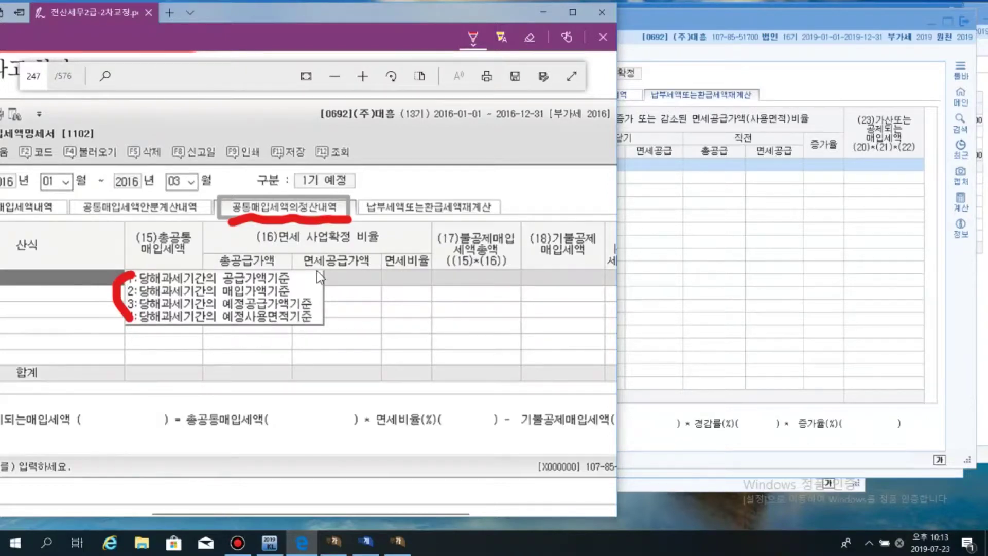
Handwrite an underlined "확정." beside the section (3) calculation bases and circle 정산내역 in the section (3) heading
mouse_move(344, 303)
mouse_down()
mouse_move(379, 322)
mouse_move(410, 307)
mouse_move(438, 329)
mouse_up()
drag(366, 342, 412, 347)
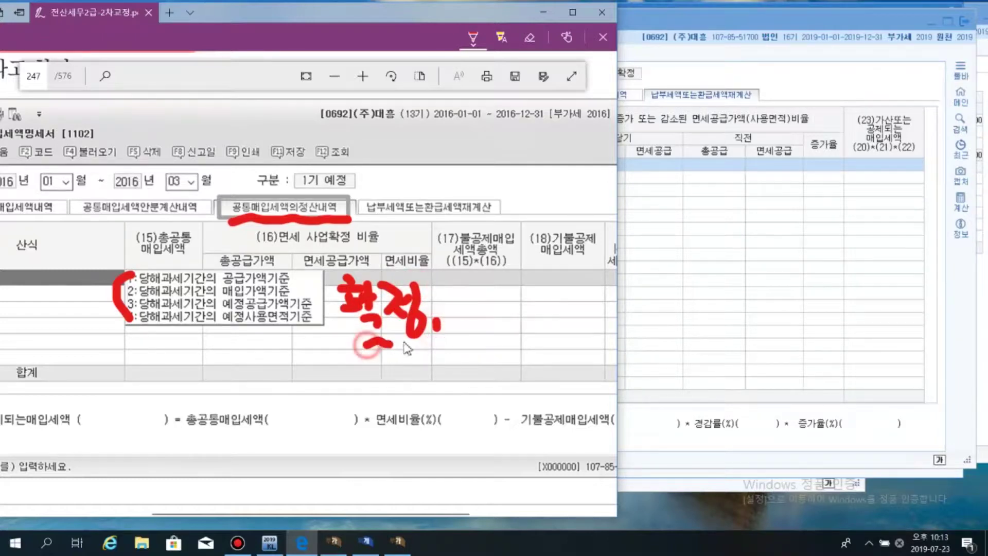
scroll(309, 257, down, 3)
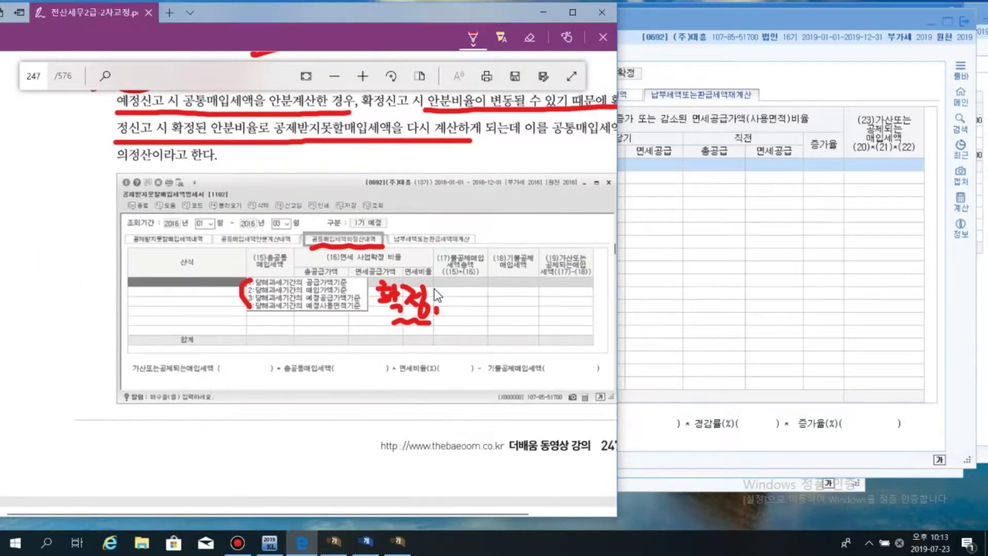
scroll(418, 294, up, 3)
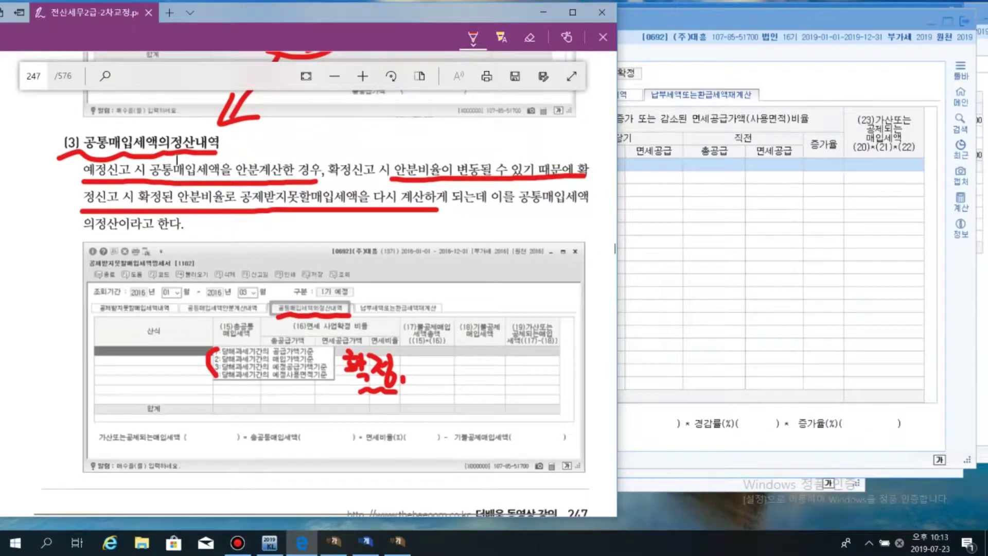
mouse_move(178, 157)
mouse_down()
mouse_move(172, 109)
mouse_move(227, 158)
mouse_up()
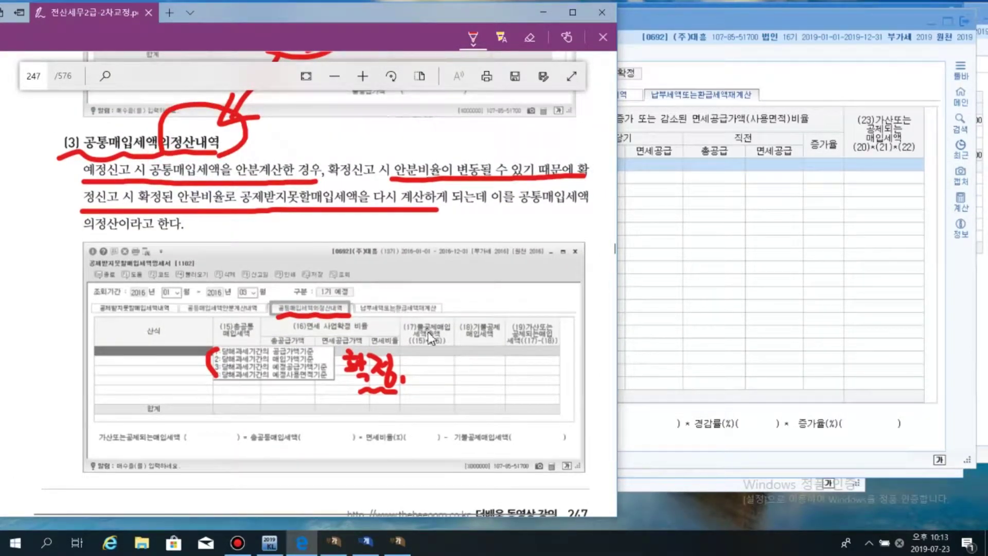
Circle the cell under column (18), box the one under (17), and write 1000, 600 and 400 under columns (17), (18) and (19)
scroll(428, 345, up, 3)
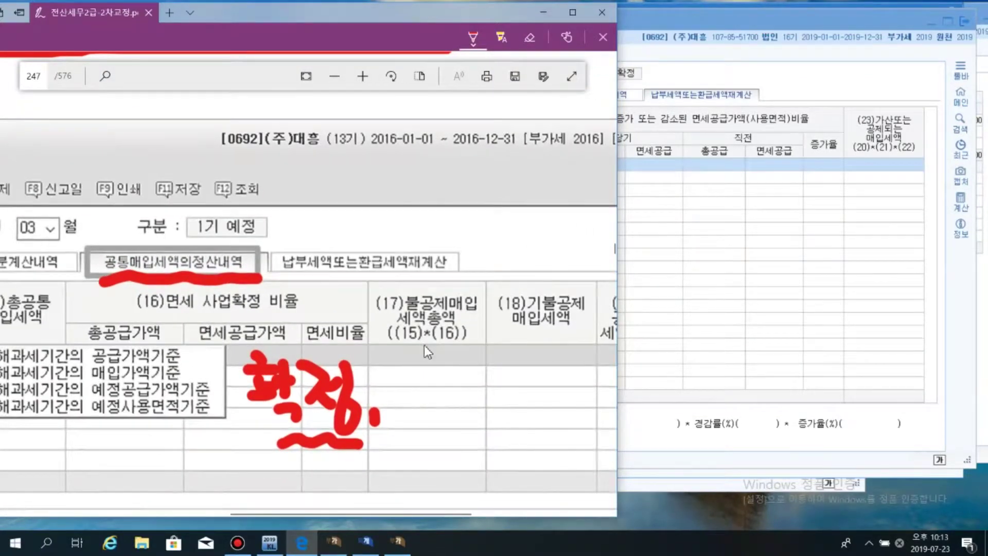
scroll(506, 363, down, 1)
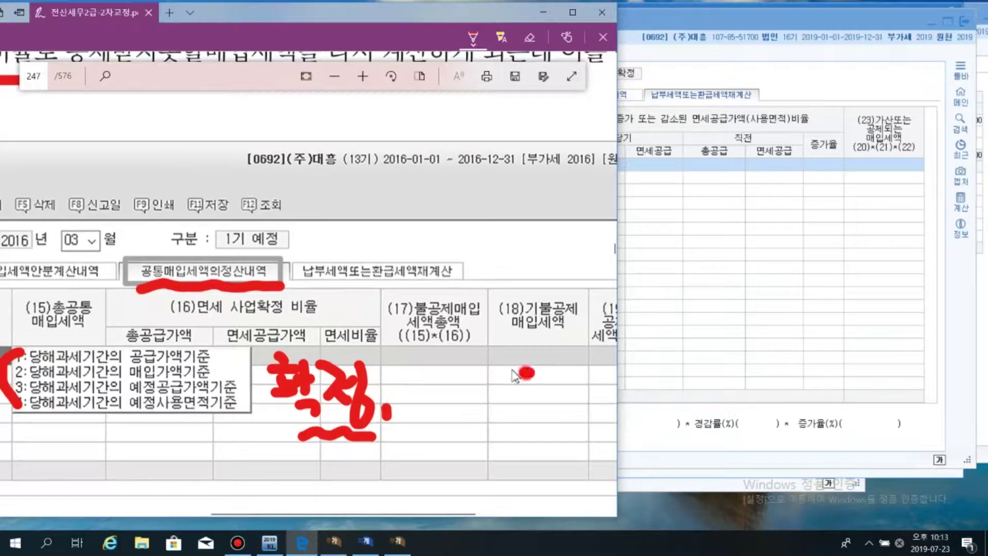
mouse_move(513, 371)
mouse_down()
mouse_move(548, 326)
mouse_move(521, 382)
mouse_up()
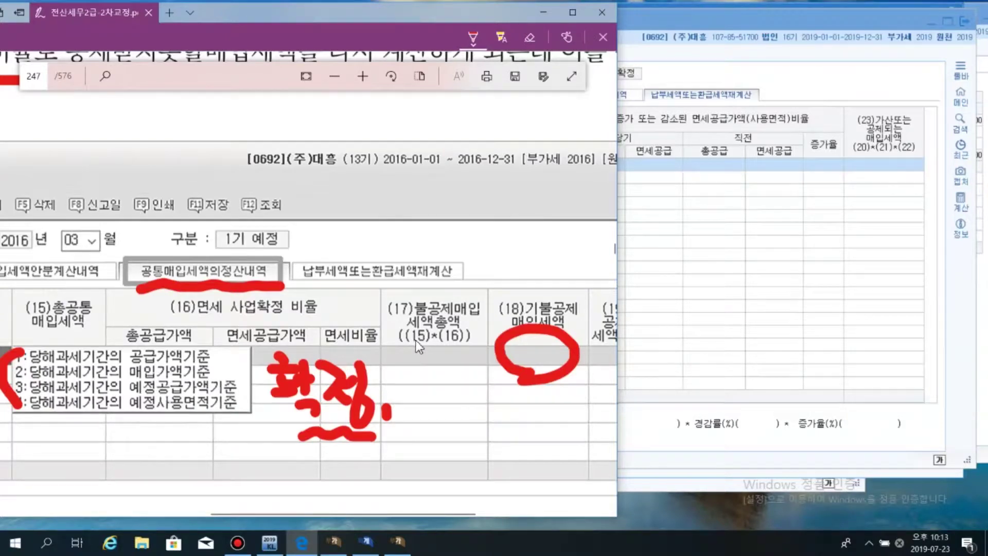
mouse_move(381, 366)
mouse_down()
mouse_move(380, 332)
mouse_move(479, 333)
mouse_move(482, 367)
mouse_move(399, 366)
mouse_move(405, 394)
mouse_move(466, 394)
mouse_up()
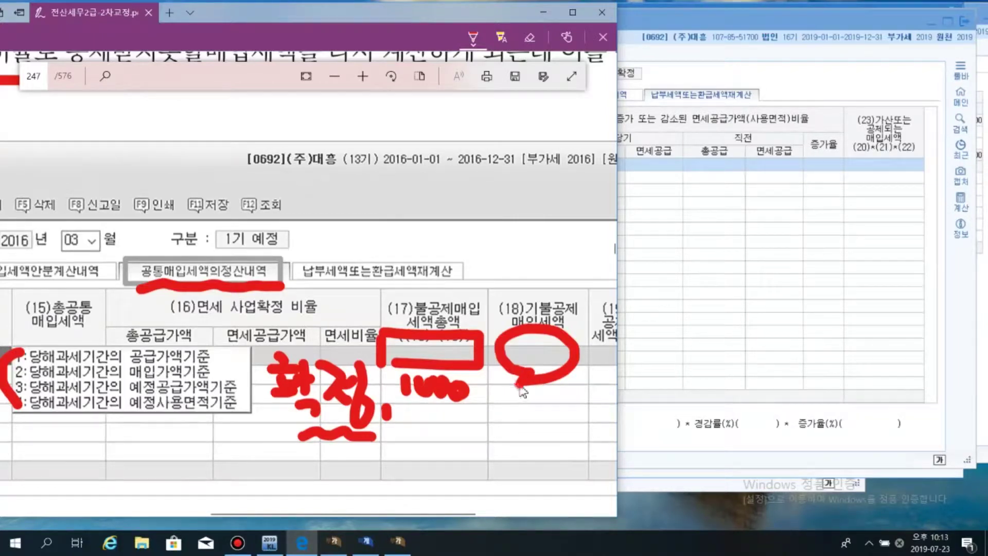
mouse_move(524, 383)
mouse_down()
mouse_move(514, 400)
mouse_move(564, 399)
mouse_up()
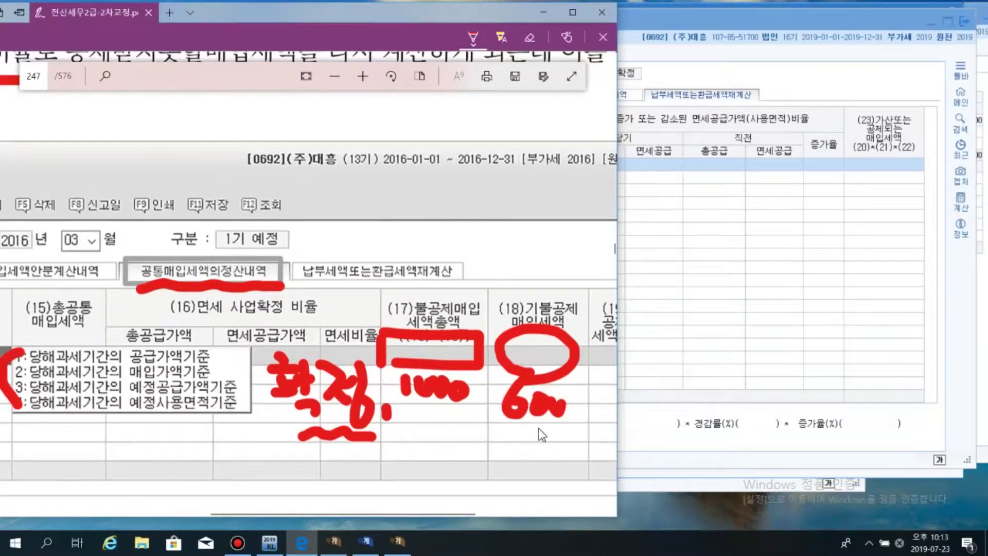
scroll(521, 416, down, 3)
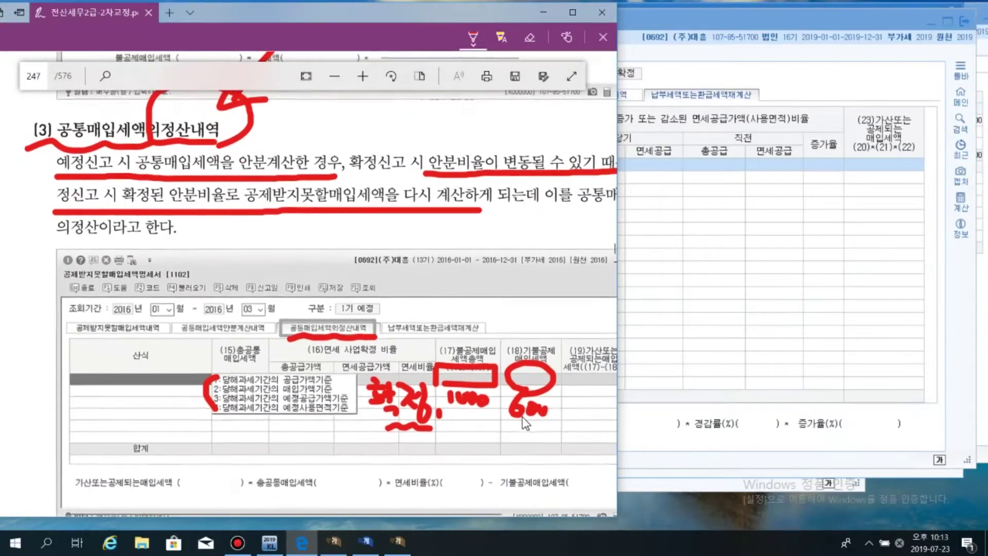
scroll(574, 404, down, 1)
drag(554, 406, 587, 397)
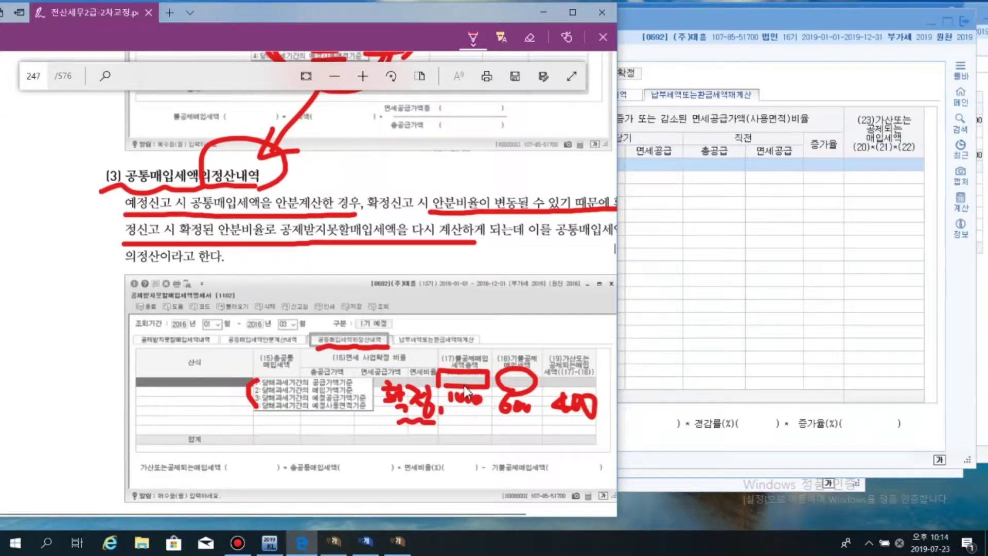
On page 248, underline 납부세액또는환급세액재계산, 공통매입세액을 안분계산 and 감가상각자산 in section (4), adding a check mark above 감가상각자산
scroll(394, 372, down, 1)
scroll(390, 368, down, 1)
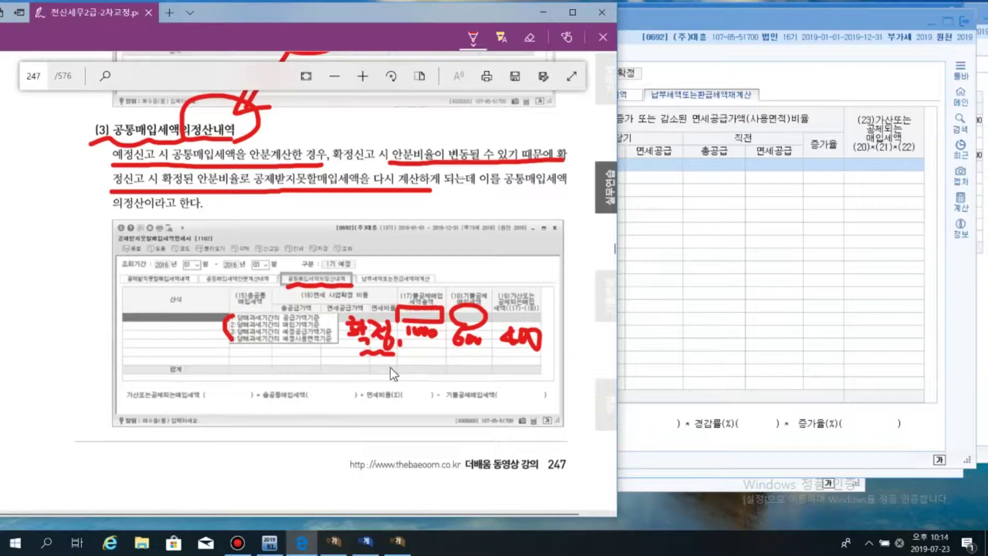
scroll(384, 368, down, 10)
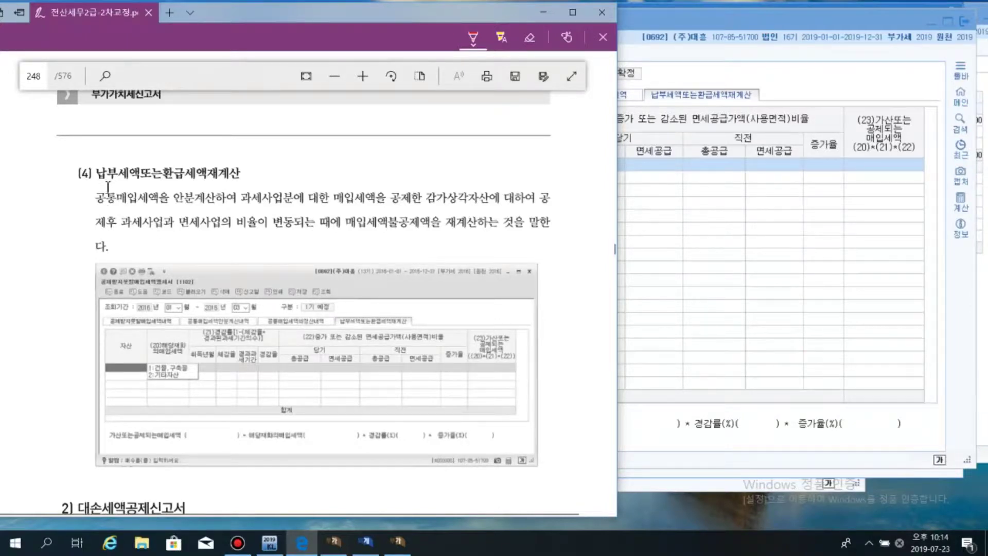
drag(90, 182, 236, 183)
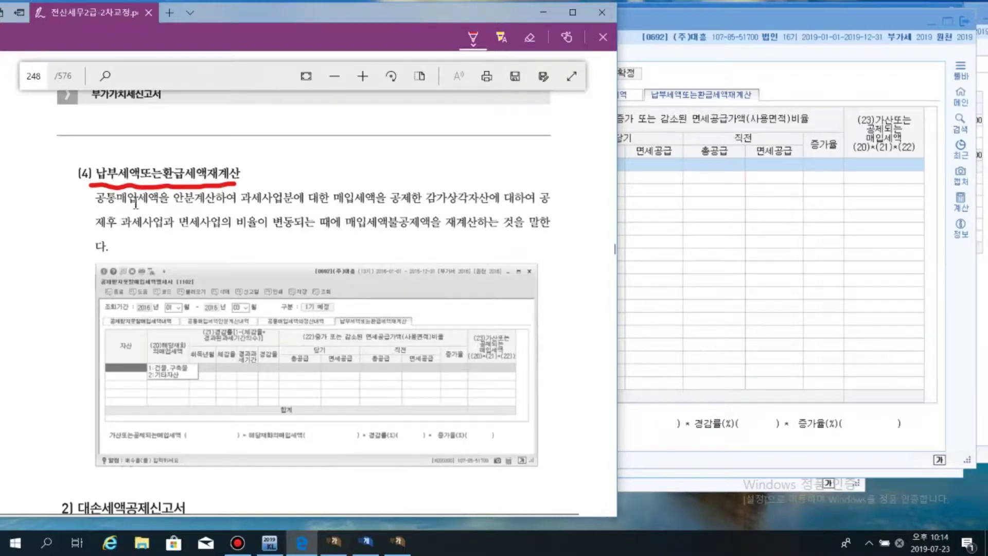
drag(93, 205, 213, 209)
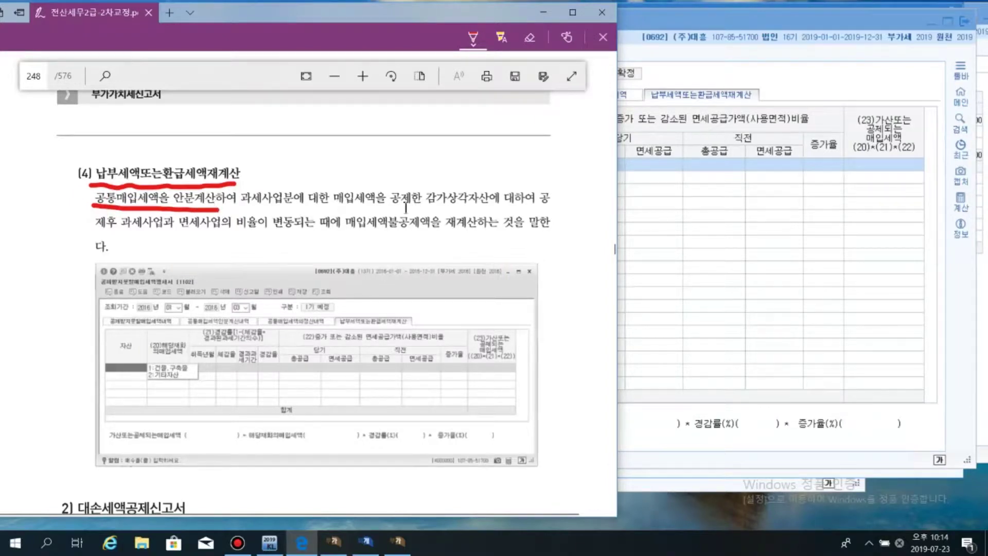
drag(414, 205, 494, 204)
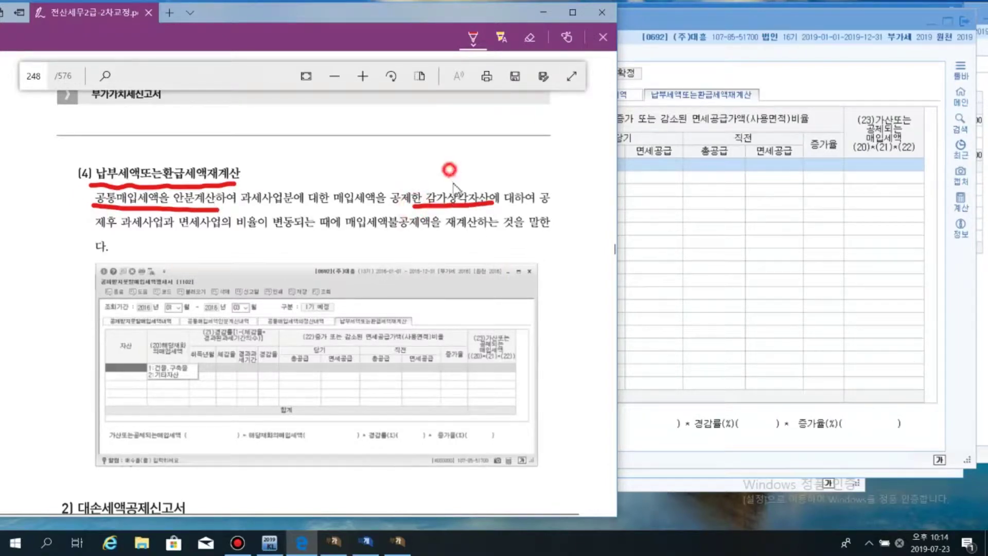
drag(448, 167, 471, 154)
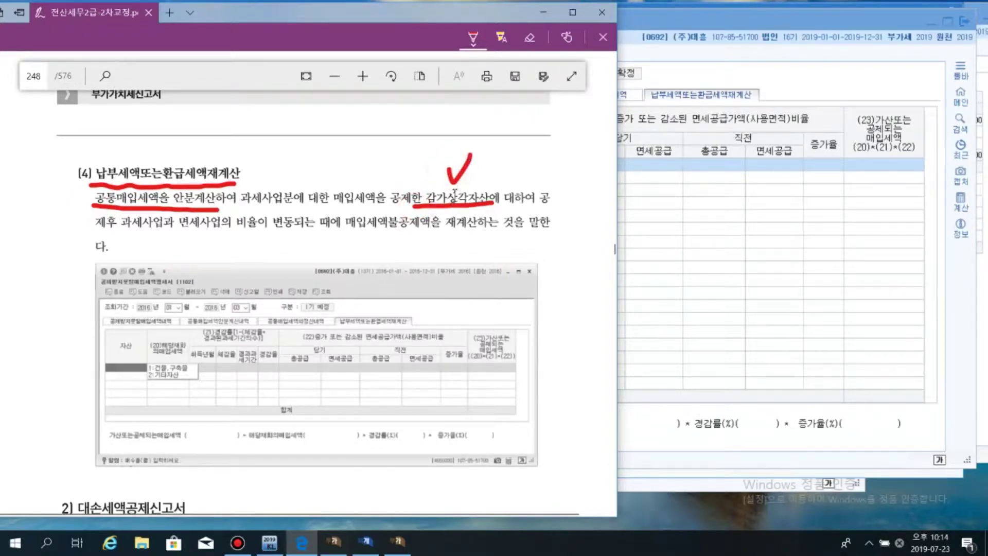
Number the two underlined section (4) conditions "1." and "2.", underline the ratio-change and recalculation phrases, and circle 비율
drag(85, 192, 77, 203)
click(88, 208)
drag(398, 172, 415, 187)
click(420, 183)
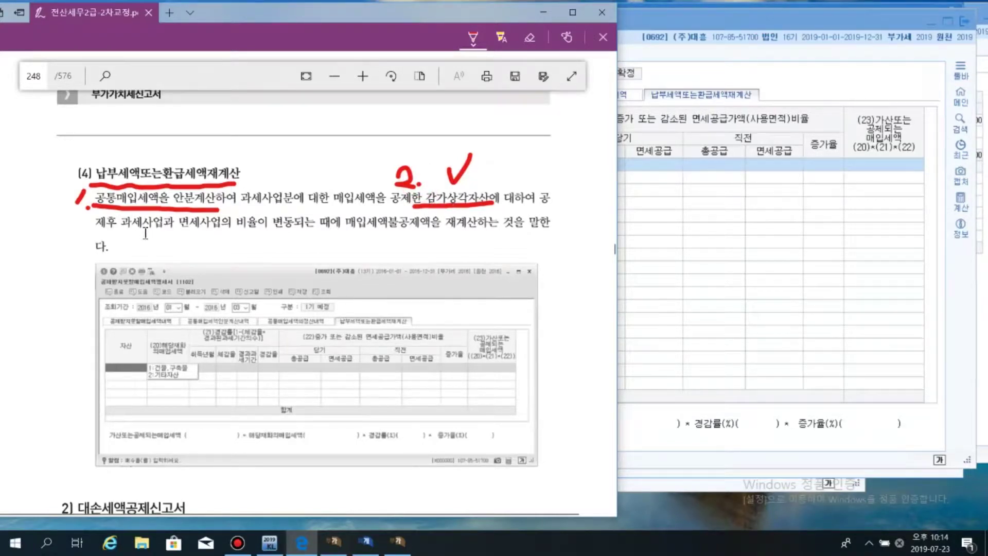
mouse_move(125, 235)
mouse_down()
mouse_move(242, 237)
mouse_move(253, 209)
mouse_move(263, 236)
mouse_move(484, 232)
mouse_up()
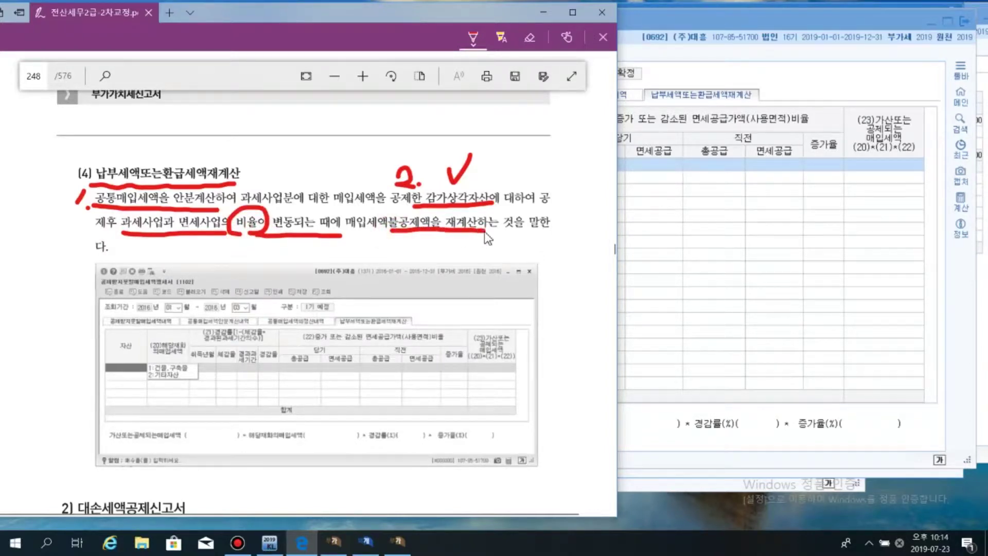
Handwrite an underlined "1기" and an underlined "2기" beneath the section (4) paragraph on page 248, and reinforce the underline at 불공제액
scroll(467, 276, up, 10)
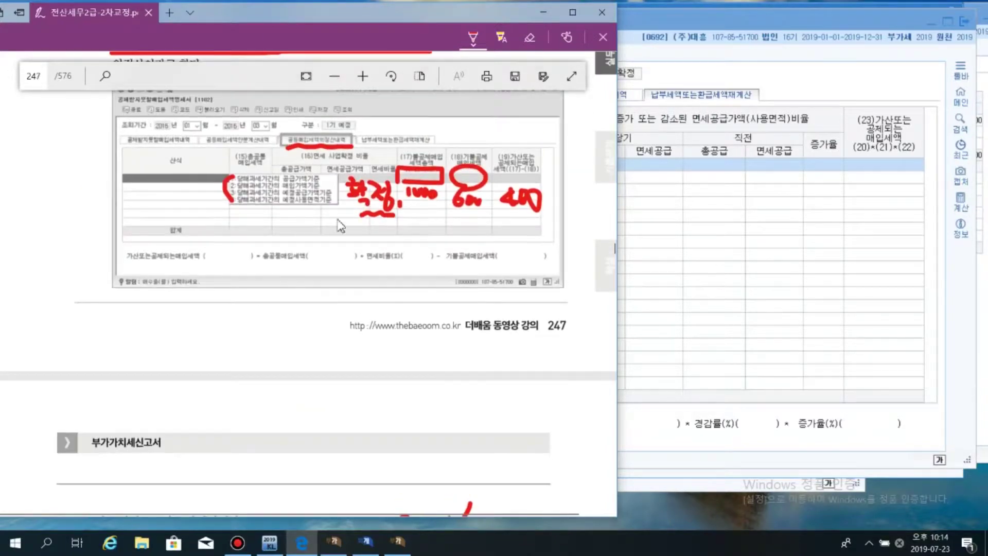
scroll(319, 281, down, 8)
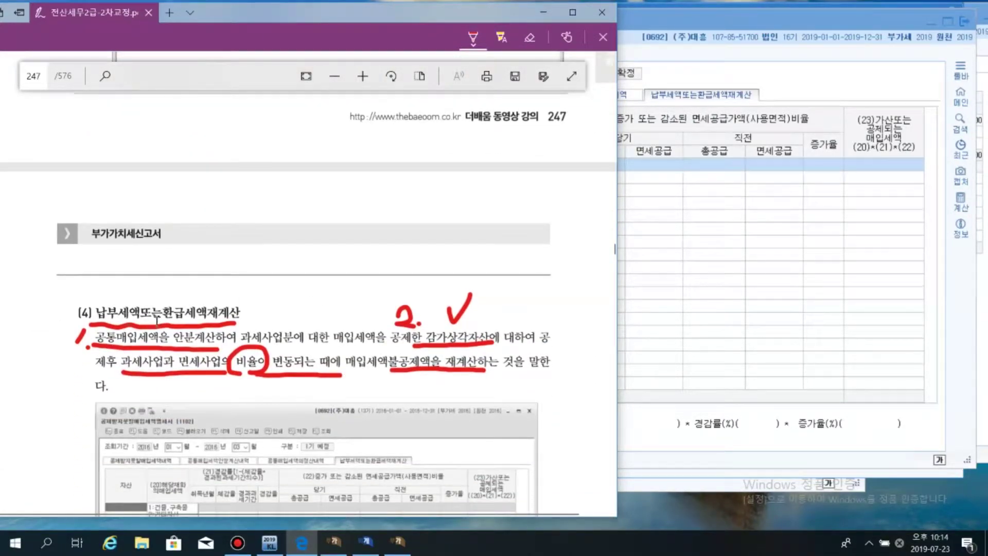
scroll(223, 322, down, 2)
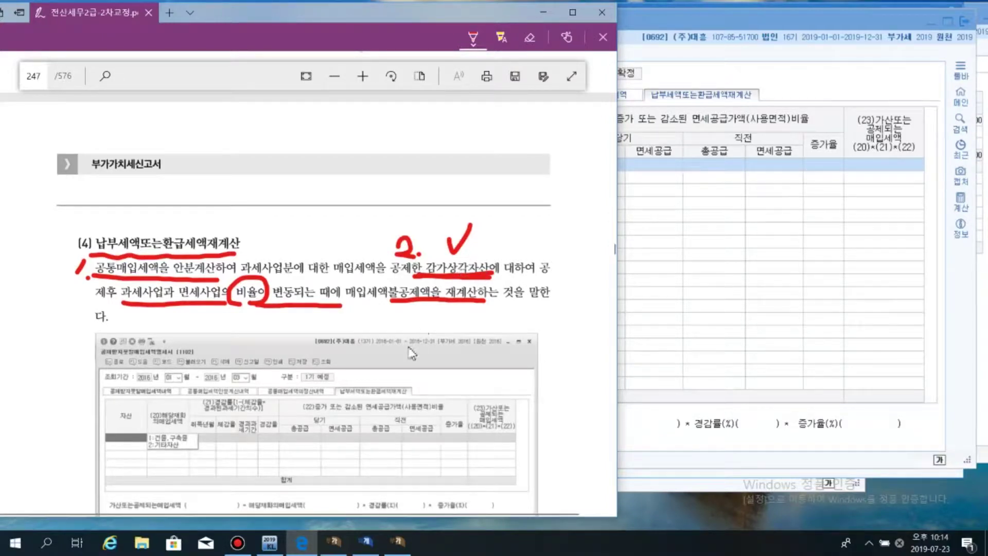
scroll(370, 340, down, 2)
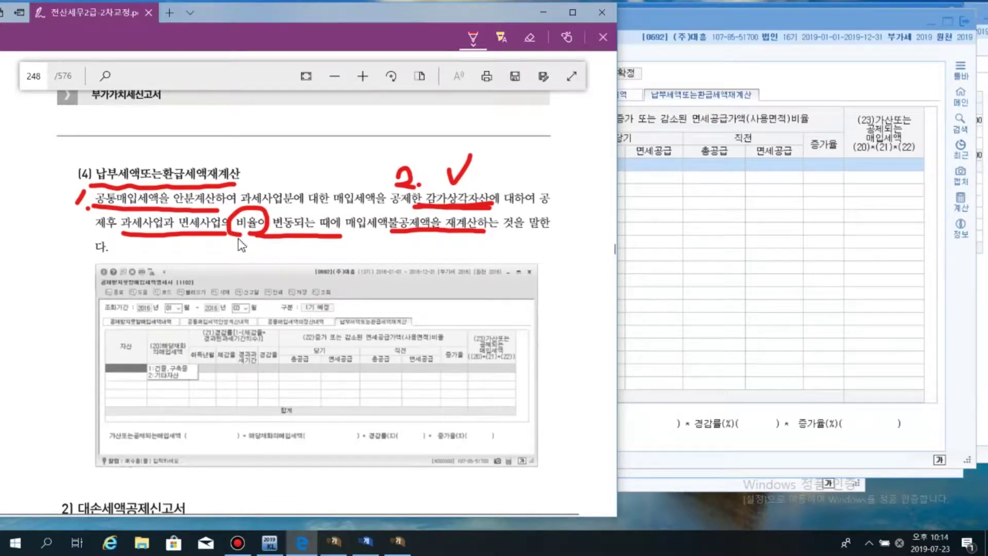
drag(238, 237, 229, 235)
click(223, 237)
drag(382, 233, 411, 237)
mouse_move(275, 244)
mouse_down()
mouse_move(274, 256)
mouse_move(299, 261)
mouse_up()
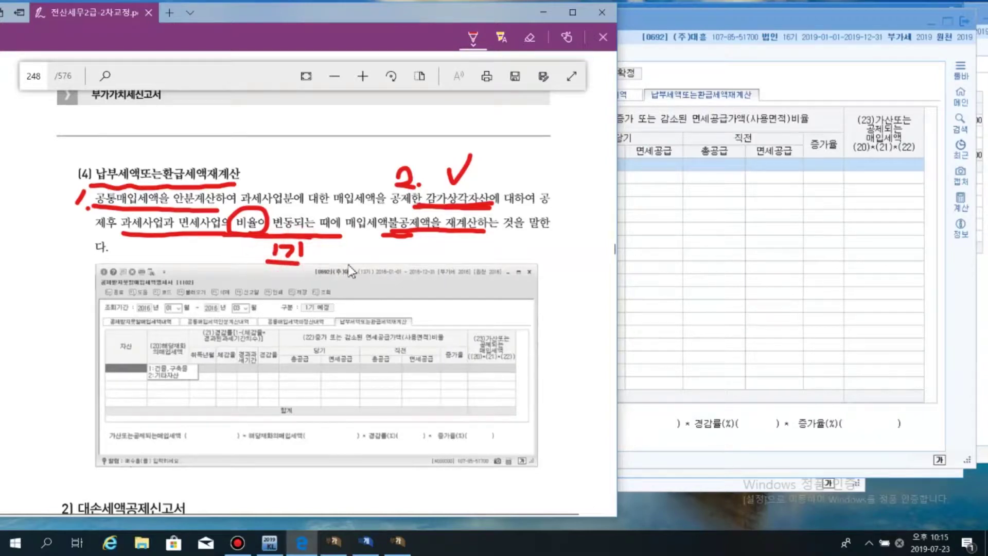
mouse_move(363, 249)
mouse_down()
mouse_move(374, 261)
mouse_move(405, 260)
mouse_up()
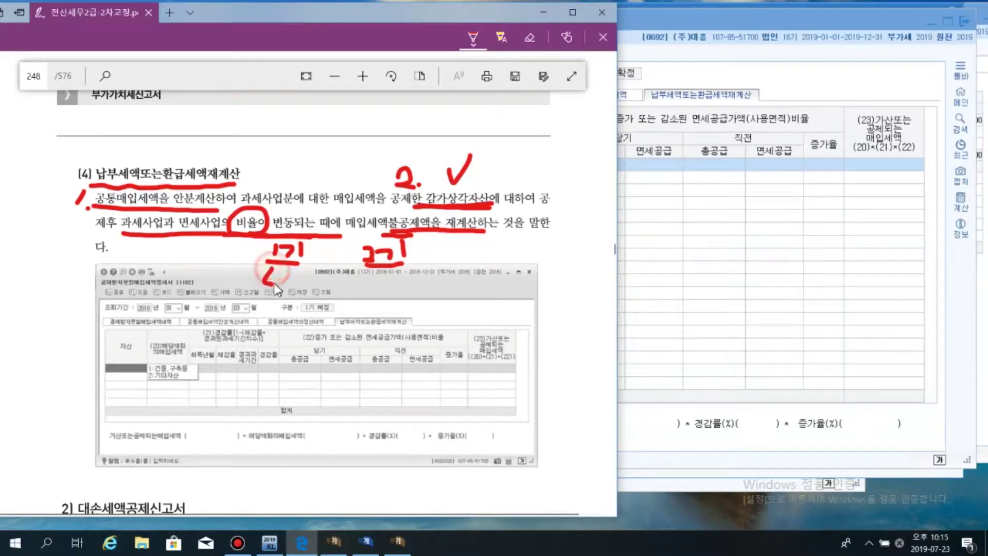
Write 60% under 1기 with a curved underline, 100 beside it, and a crossed-out 60 below
mouse_move(273, 268)
mouse_down()
mouse_move(273, 280)
mouse_move(304, 264)
mouse_up()
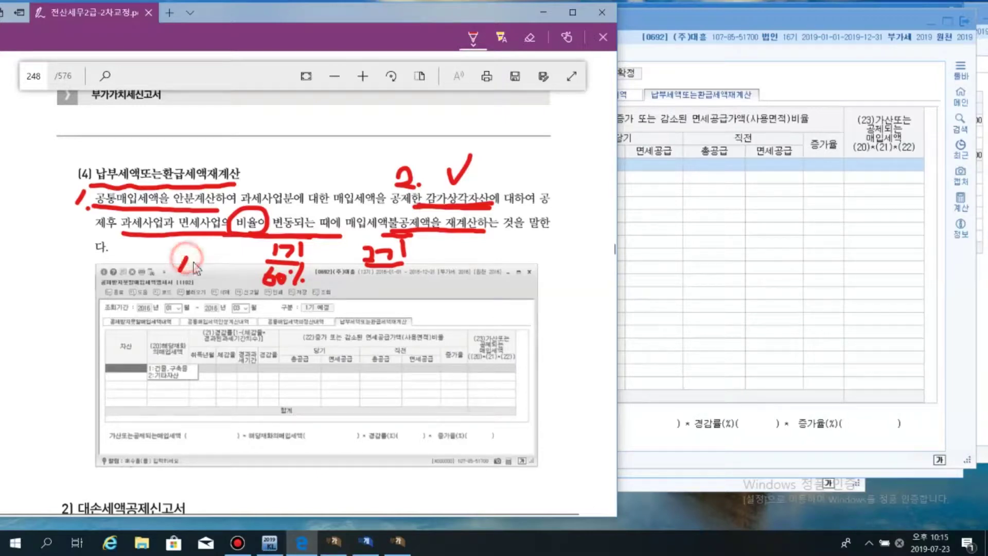
drag(200, 259, 211, 262)
click(209, 263)
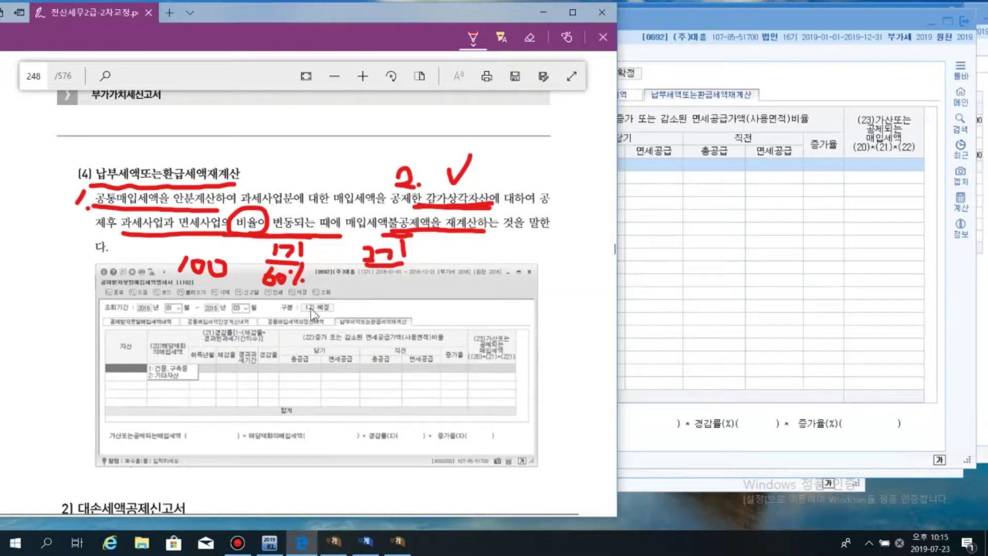
mouse_move(255, 305)
mouse_down()
mouse_move(241, 324)
mouse_move(269, 318)
mouse_move(258, 334)
mouse_up()
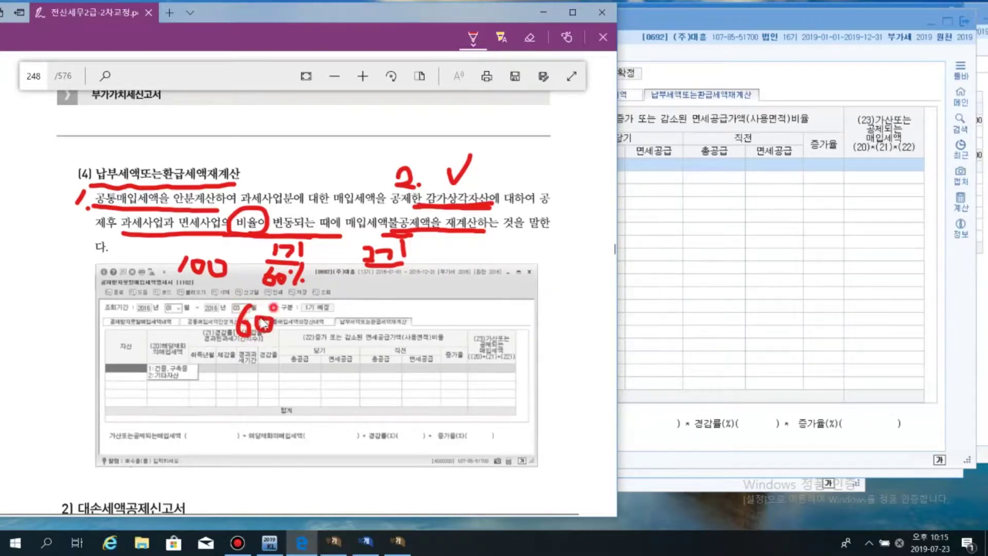
mouse_move(285, 294)
mouse_down()
mouse_move(233, 319)
mouse_move(283, 346)
mouse_up()
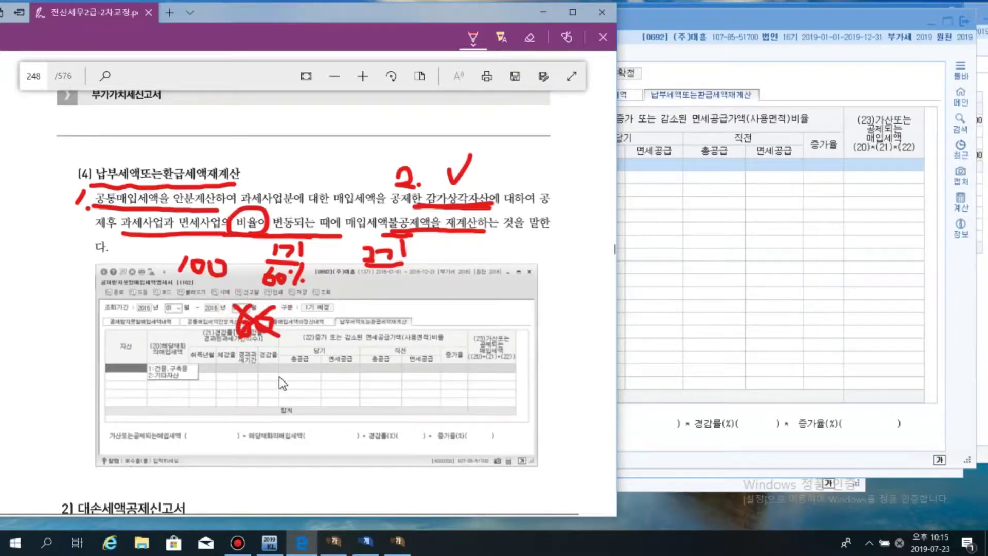
drag(267, 299, 328, 296)
mouse_move(251, 304)
mouse_down()
mouse_move(242, 330)
mouse_move(259, 317)
mouse_move(270, 337)
mouse_move(279, 335)
mouse_up()
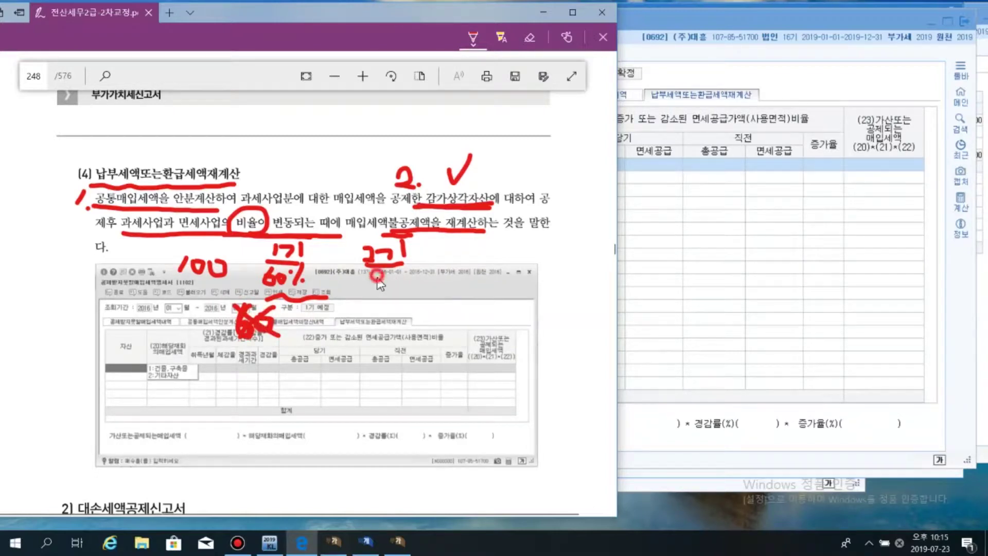
Write 50% under 2기 with an arrow from 60%, and note the 10% difference below with an up arrow and a circled 10
mouse_move(390, 274)
mouse_down()
mouse_move(378, 287)
mouse_move(384, 299)
mouse_move(409, 281)
mouse_move(409, 299)
mouse_move(419, 289)
mouse_up()
mouse_move(323, 284)
mouse_down()
mouse_move(359, 283)
mouse_move(353, 291)
mouse_up()
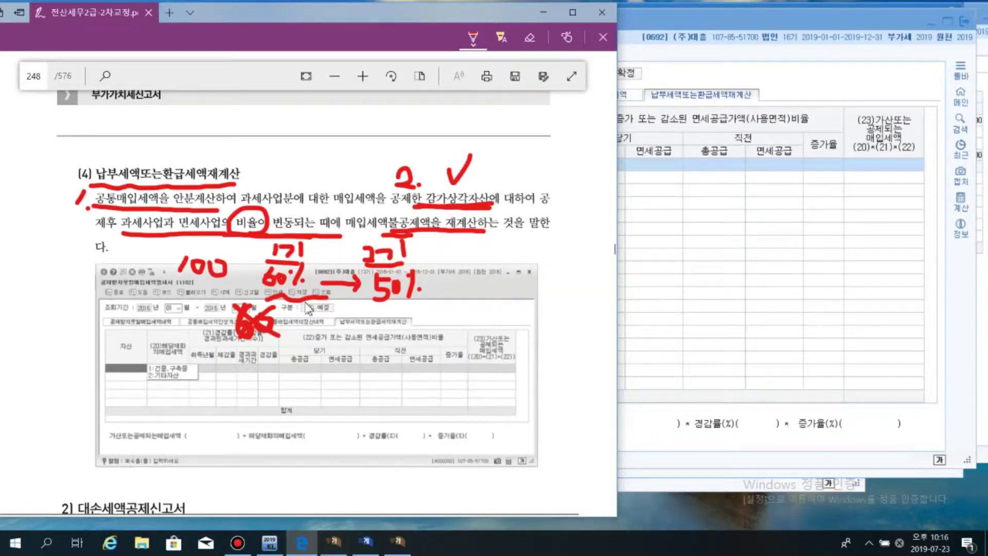
mouse_move(308, 308)
mouse_down()
mouse_move(372, 307)
mouse_move(361, 353)
mouse_move(377, 334)
mouse_move(404, 354)
mouse_move(411, 346)
mouse_up()
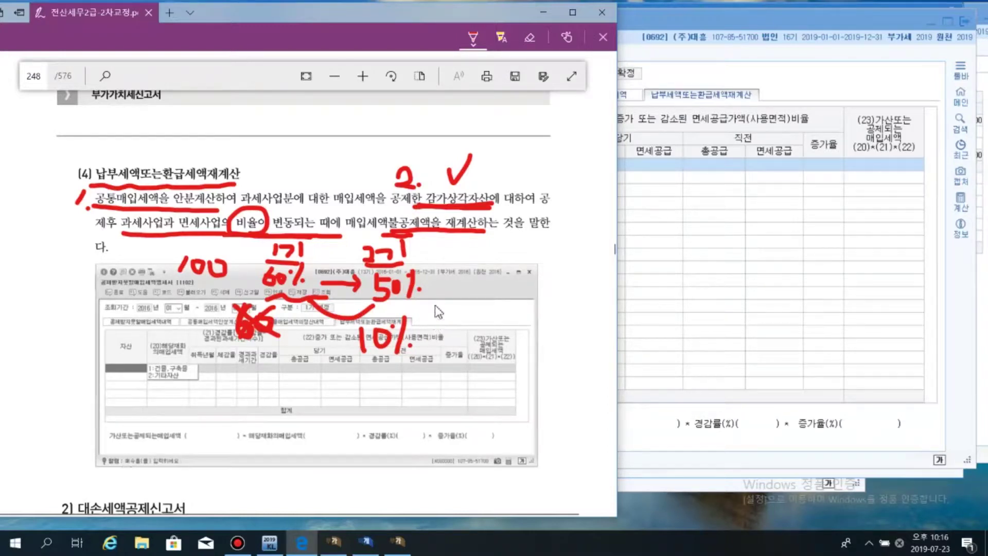
mouse_move(448, 304)
mouse_down()
mouse_move(469, 327)
mouse_move(456, 342)
mouse_up()
mouse_move(480, 311)
mouse_down()
mouse_move(481, 344)
mouse_move(498, 349)
mouse_move(506, 330)
mouse_move(466, 355)
mouse_move(489, 367)
mouse_up()
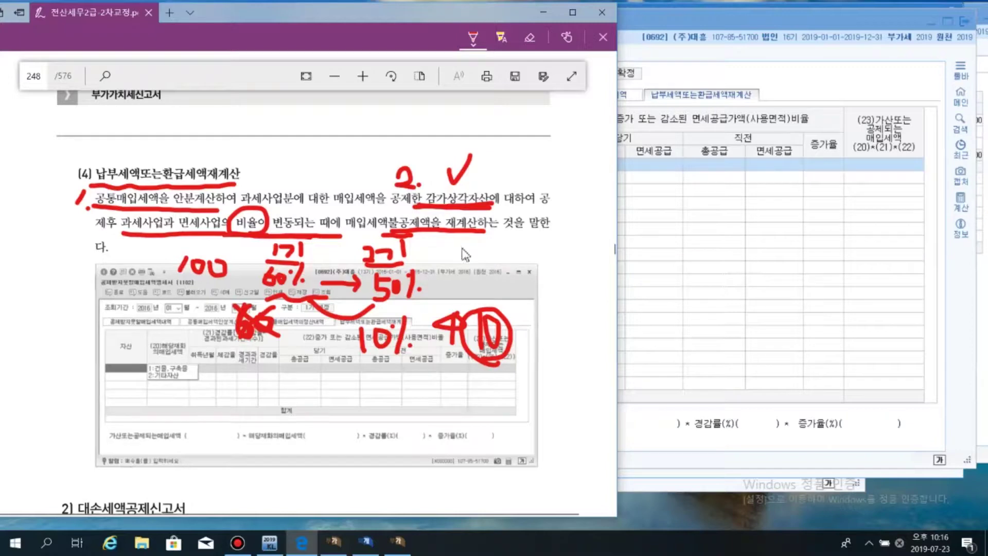
Write a second underlined "1기" after 2기 with 70% below it, and draw a curved arrow to it from 50%
mouse_move(465, 242)
mouse_down()
mouse_move(466, 258)
mouse_move(500, 259)
mouse_up()
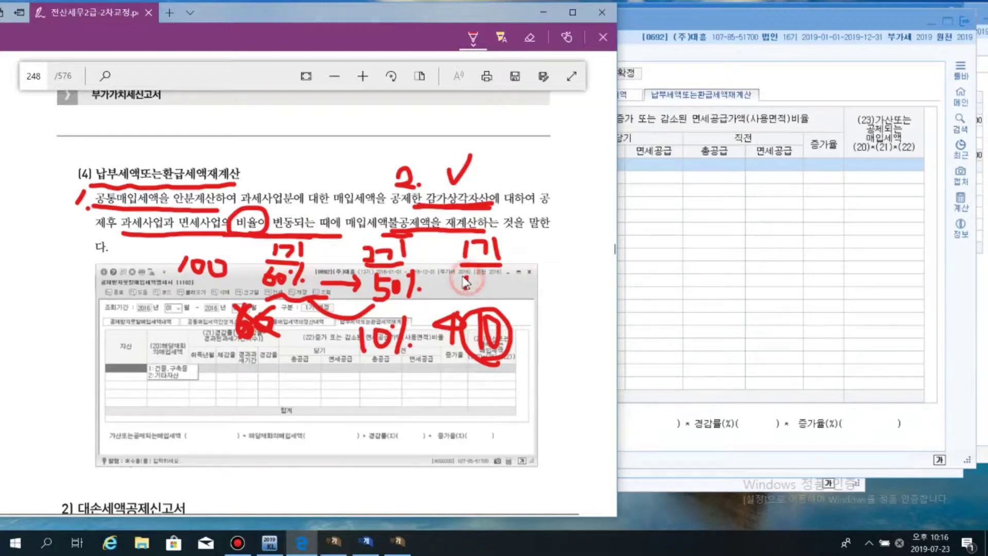
drag(467, 269, 466, 286)
mouse_move(511, 263)
mouse_down()
mouse_move(501, 298)
mouse_move(497, 283)
mouse_up()
drag(510, 288, 509, 294)
drag(415, 302, 463, 296)
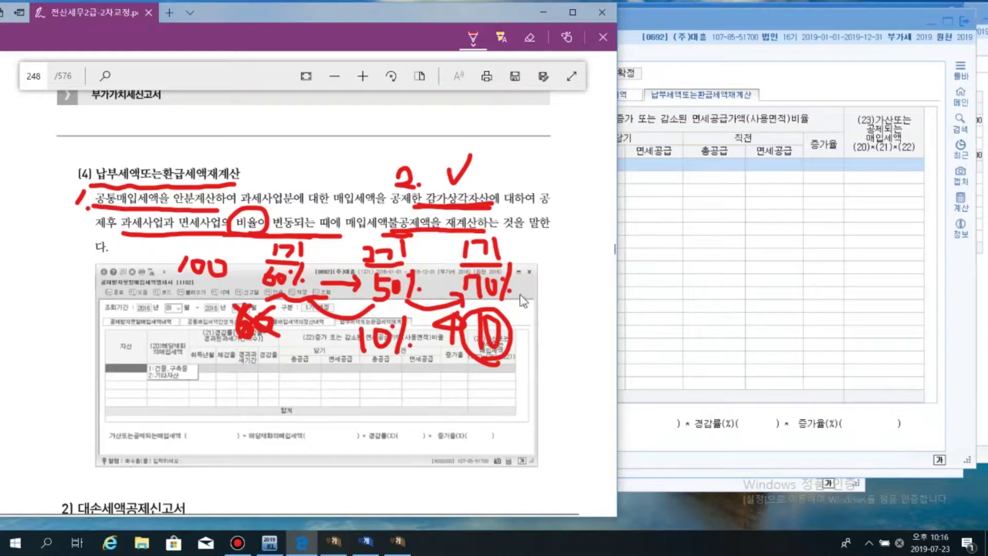
Write an underlined 20% beside the 70% note and draw an up arrow beneath it
mouse_move(544, 289)
mouse_down()
mouse_move(565, 309)
mouse_move(568, 289)
mouse_up()
mouse_move(575, 304)
mouse_down()
mouse_move(583, 332)
mouse_move(590, 317)
mouse_move(581, 344)
mouse_up()
drag(560, 335, 561, 377)
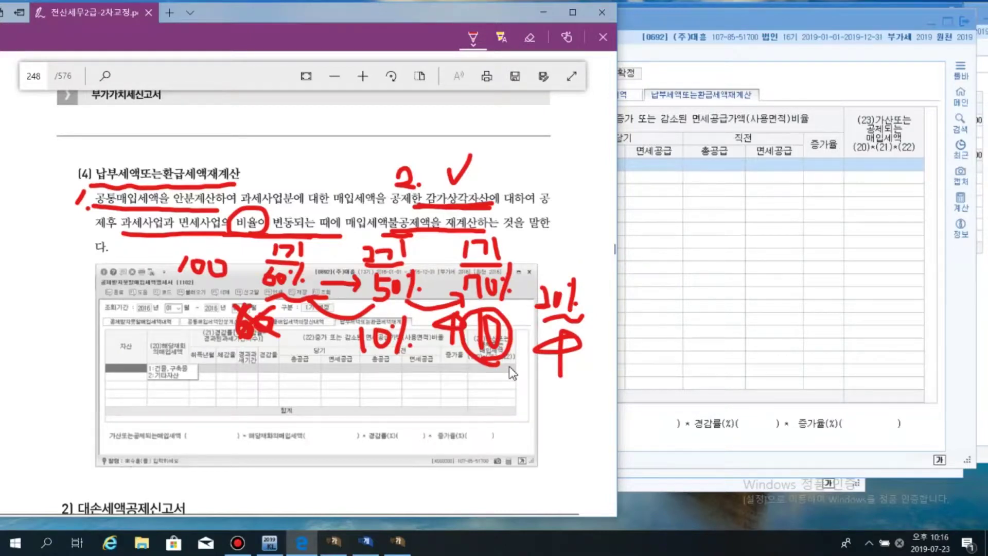
Circle the 60%, 50% and 70% notes, and draw loops over 재계산 and 감가상각자산 in the section (4) text
mouse_move(306, 294)
mouse_down()
mouse_move(304, 273)
mouse_move(310, 302)
mouse_up()
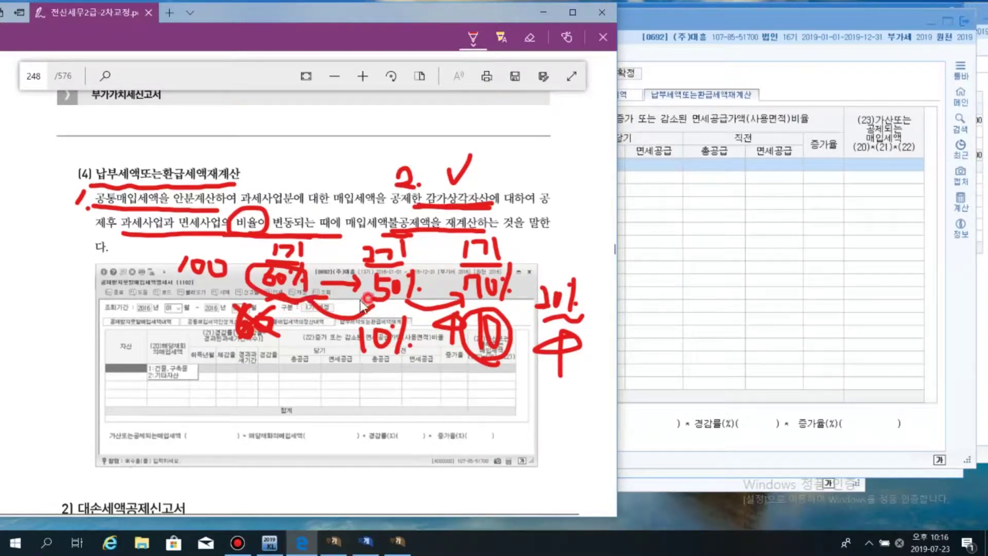
mouse_move(370, 290)
mouse_down()
mouse_move(350, 309)
mouse_move(426, 288)
mouse_move(493, 299)
mouse_up()
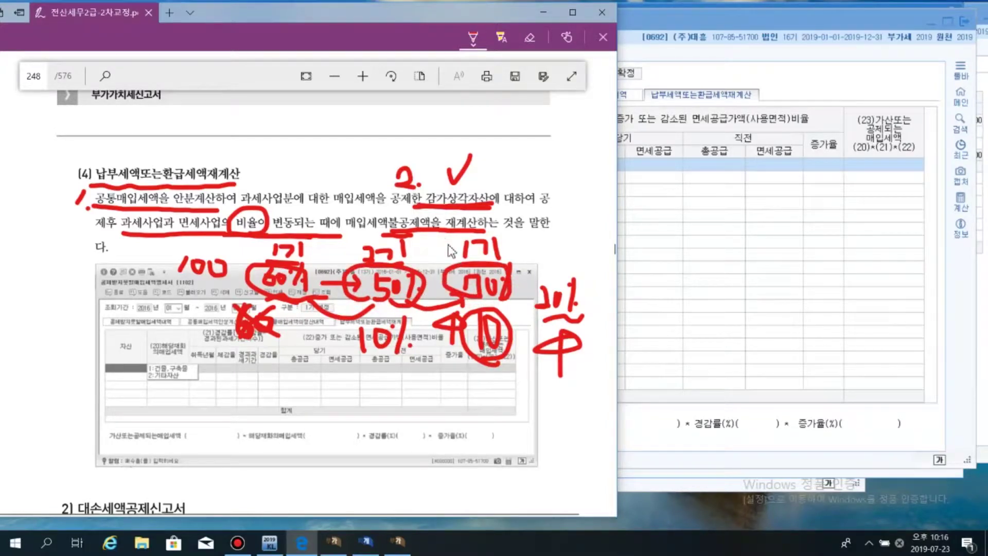
mouse_move(444, 246)
mouse_down()
mouse_move(428, 226)
mouse_move(463, 211)
mouse_move(489, 238)
mouse_up()
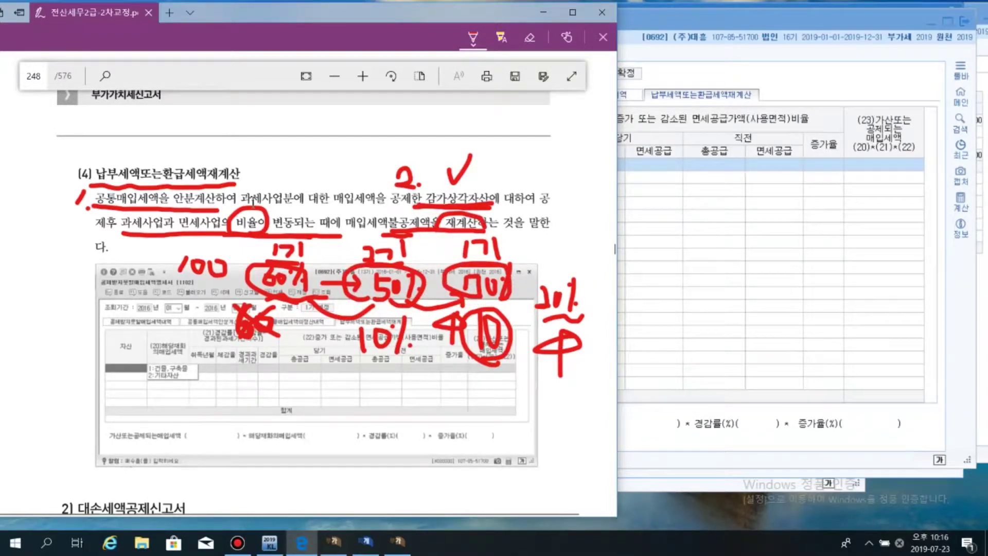
mouse_move(419, 205)
mouse_down()
mouse_move(419, 191)
mouse_move(479, 169)
mouse_move(494, 202)
mouse_up()
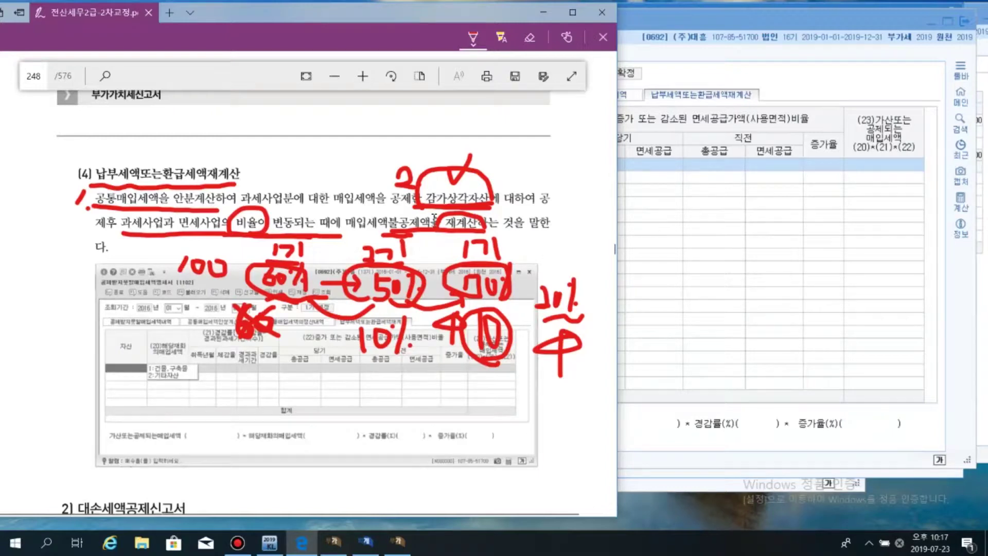
On page 247, re-circle 정산내역 in the section (3) heading and add a check mark beside the heading
scroll(434, 252, up, 3)
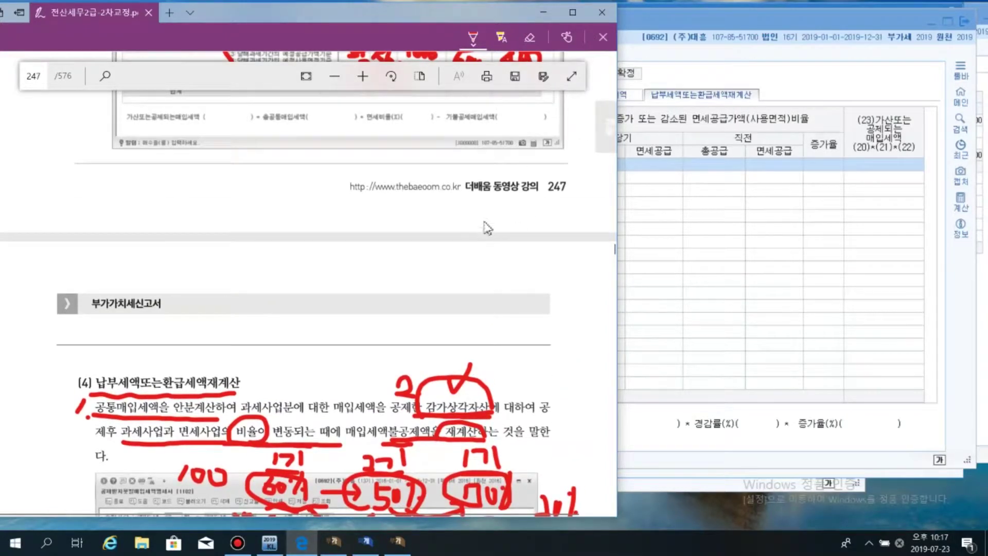
scroll(484, 236, down, 1)
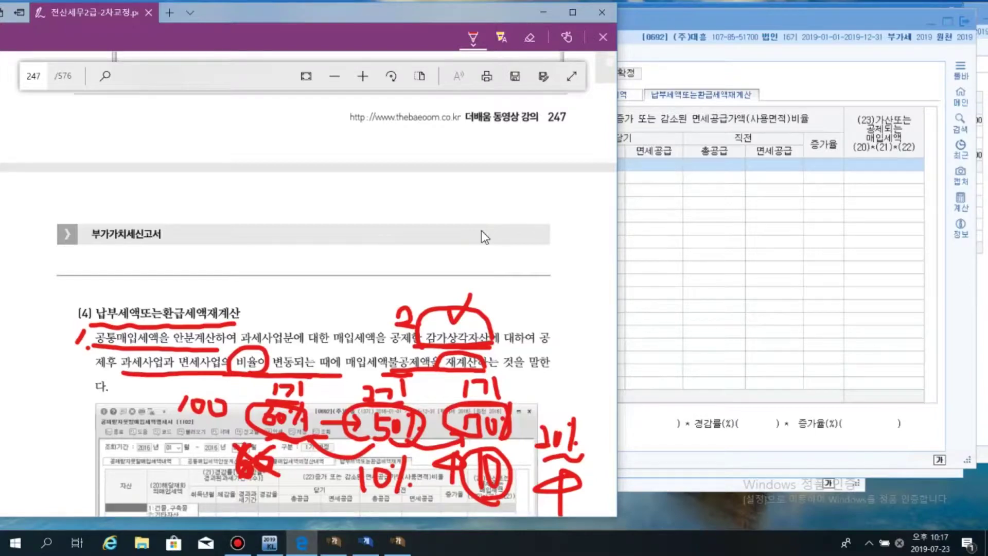
scroll(403, 224, up, 10)
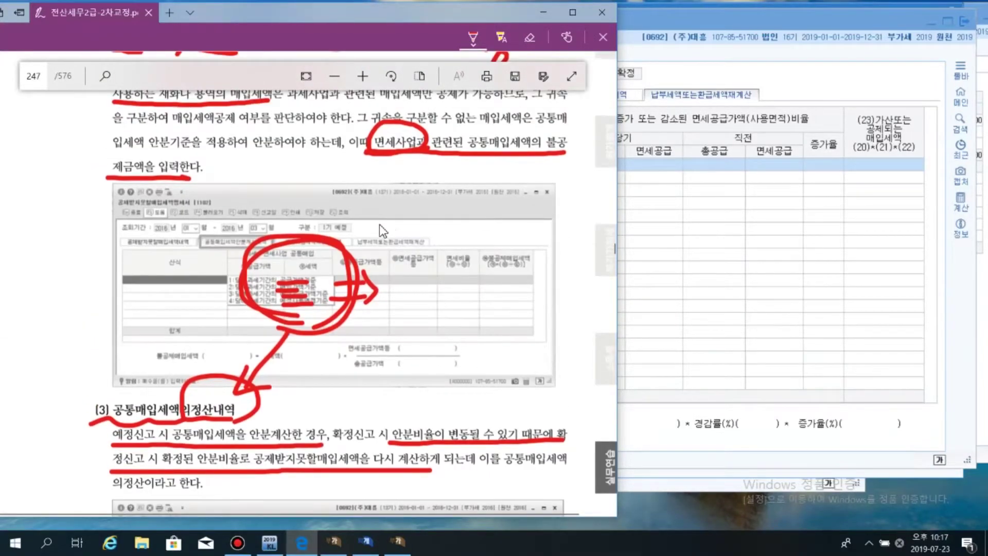
scroll(379, 225, up, 5)
mouse_move(123, 196)
mouse_down()
mouse_move(233, 198)
mouse_move(186, 178)
mouse_move(229, 236)
mouse_up()
scroll(226, 211, down, 5)
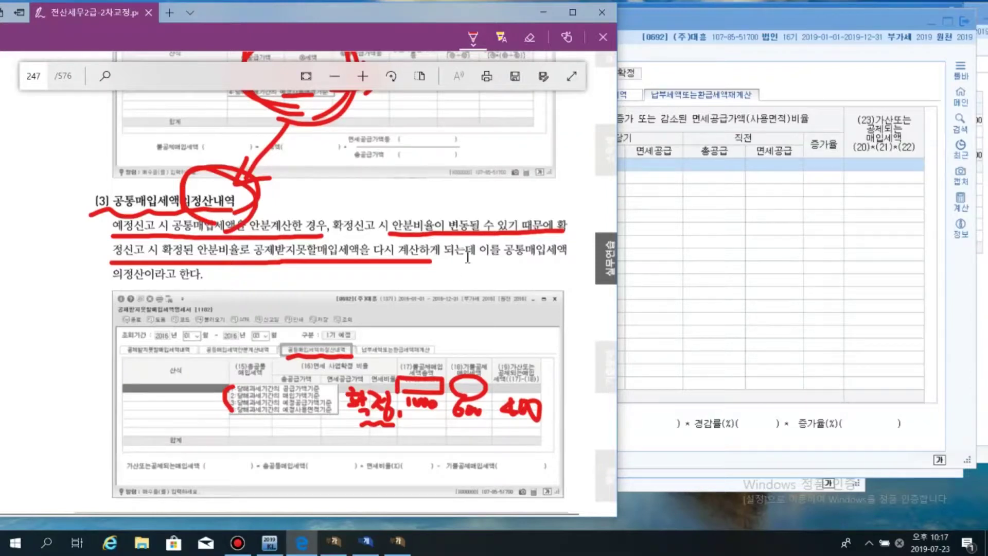
drag(60, 188, 76, 215)
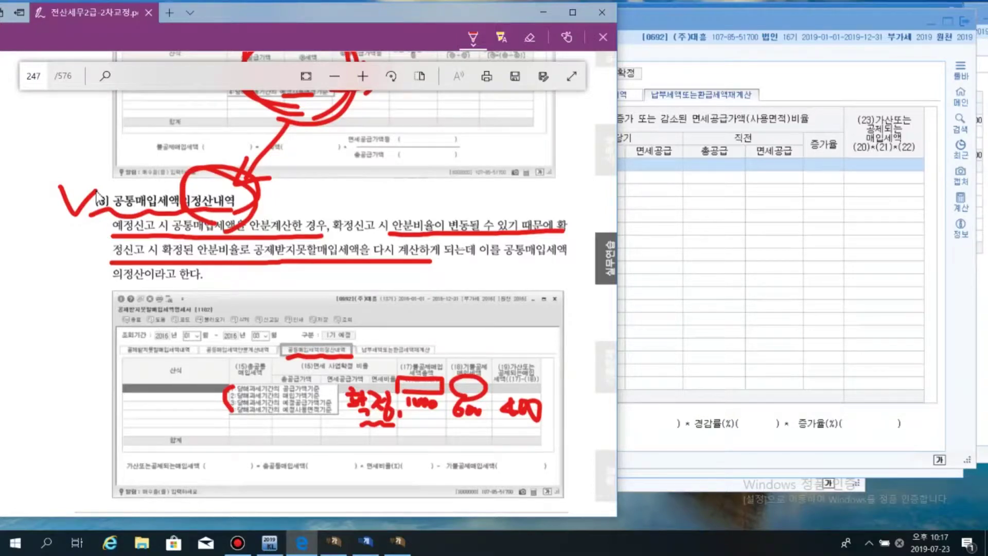
Go to page 351 of the textbook PDF
click(35, 76)
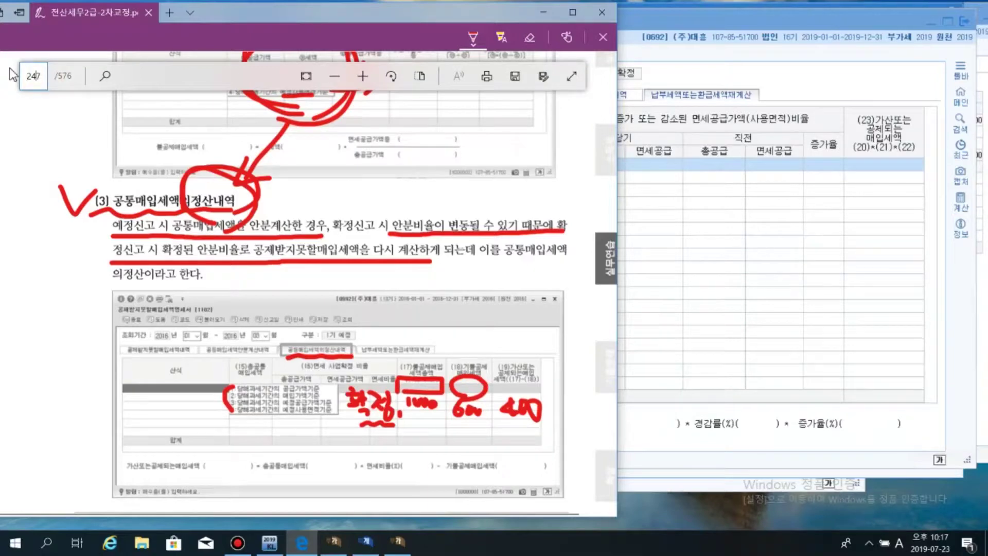
key(BackSpace)
key(BackSpace)
key(BackSpace)
text(35)
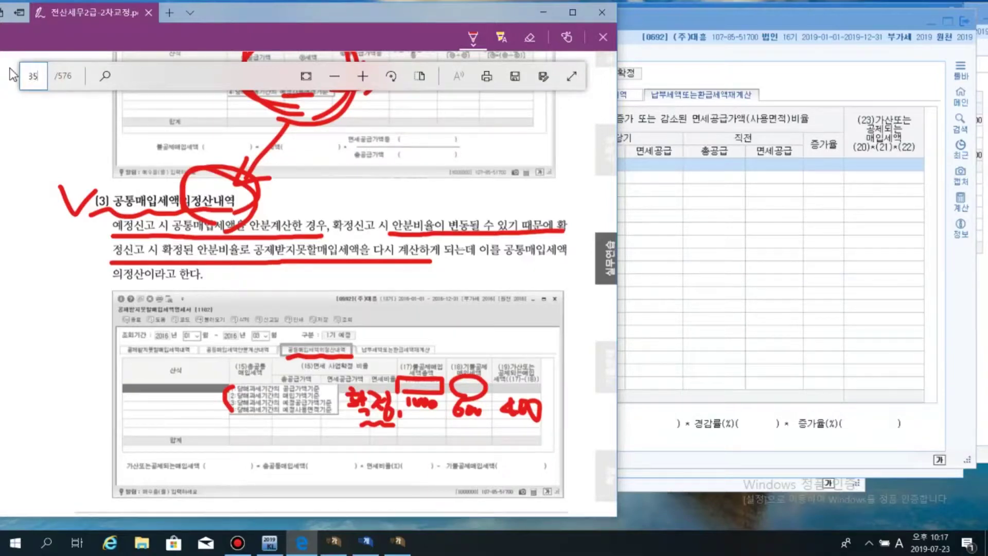
text(1)
key(Return)
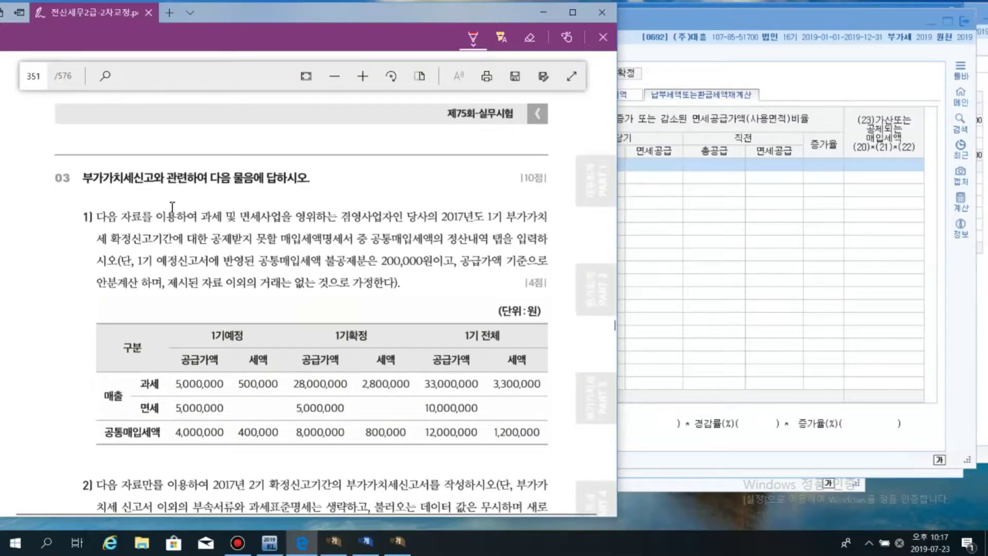
Underline question number 03, circle sub-question 1), and close the open 공제받지못할매입세액명세서 form in the accounting program
scroll(195, 238, down, 2)
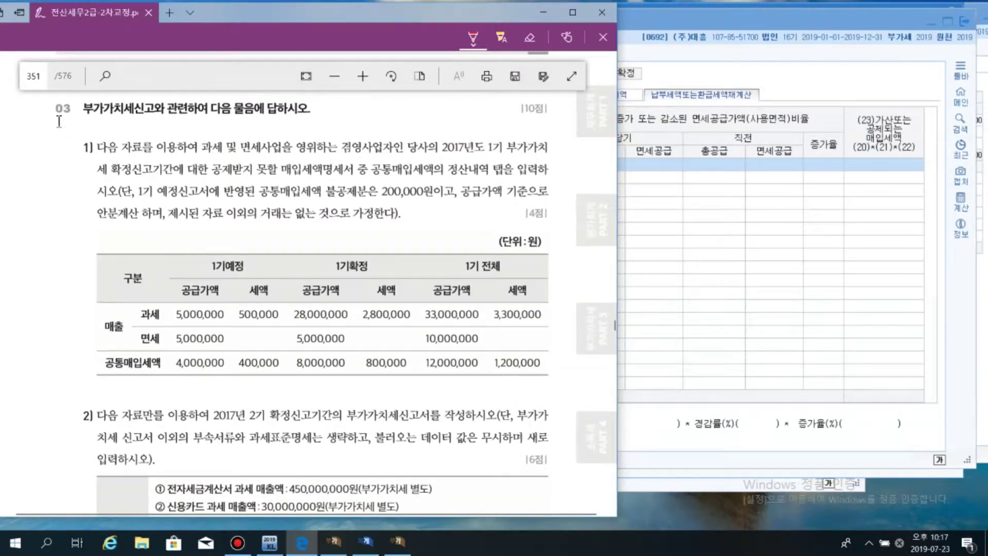
drag(55, 122, 67, 118)
mouse_move(89, 155)
mouse_down()
mouse_move(72, 138)
mouse_move(95, 135)
mouse_up()
click(963, 22)
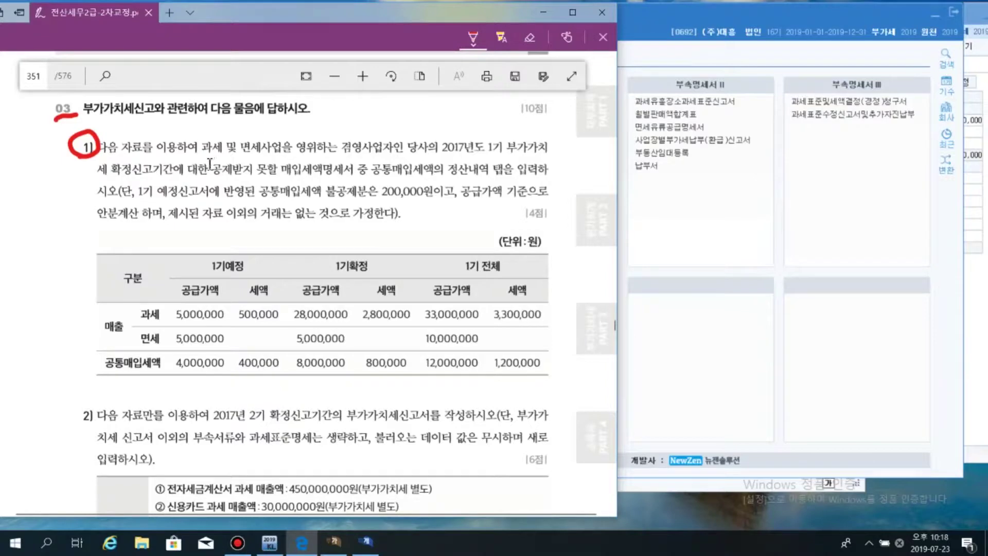
Underline the mixed-business, 정산내역 탭, 예정신고 불공제분 and 공급가액 기준 안분계산 phrases in sub-question 1), and box 200,000원
drag(198, 155, 387, 155)
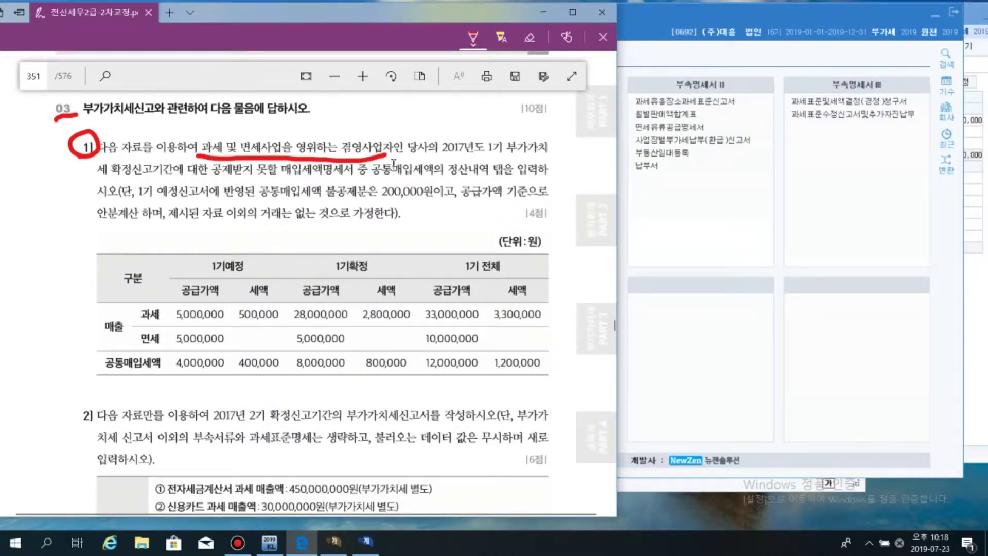
drag(372, 179, 504, 179)
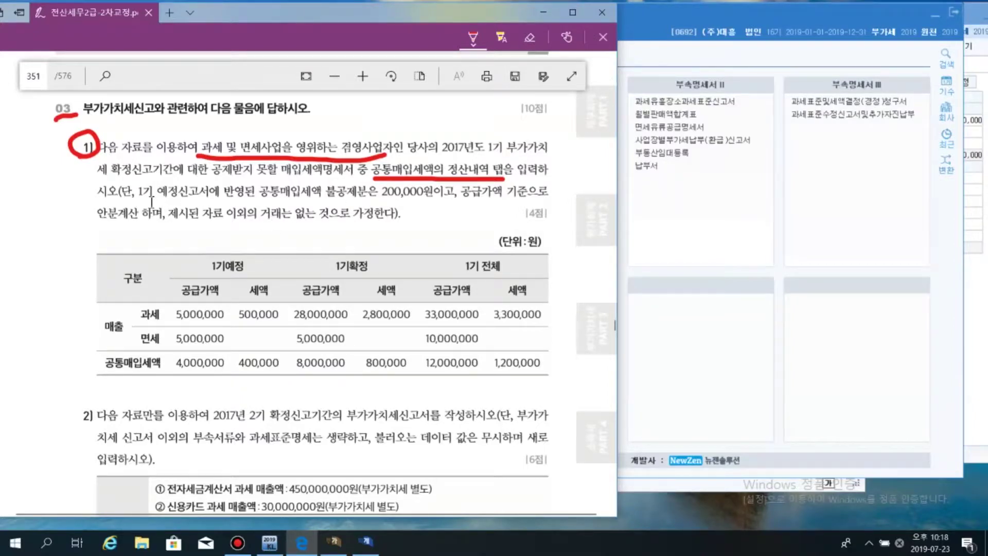
mouse_move(141, 199)
mouse_down()
mouse_move(418, 208)
mouse_move(382, 186)
mouse_move(438, 187)
mouse_move(422, 204)
mouse_move(381, 180)
mouse_up()
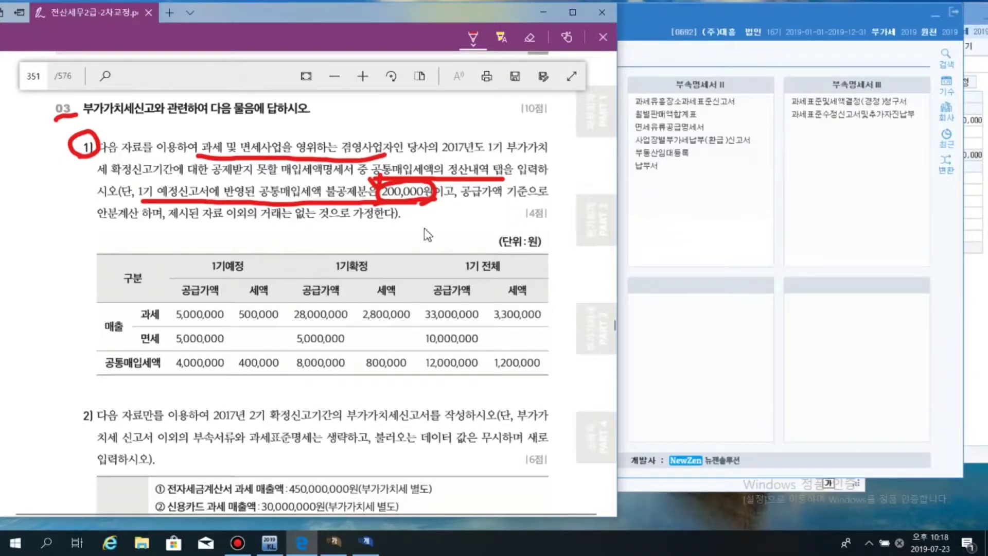
drag(458, 202, 548, 199)
drag(122, 224, 147, 222)
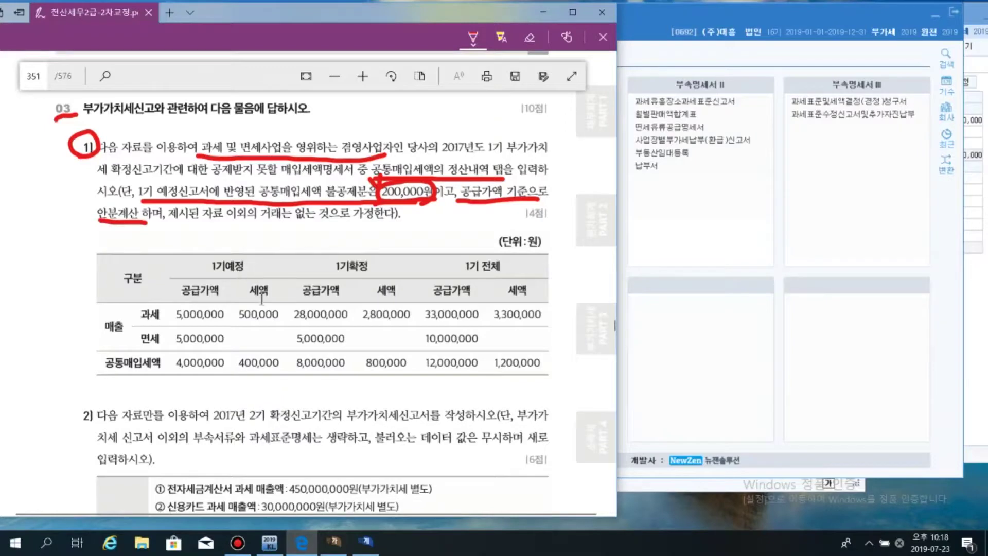
Underline the 1기예정, 1기확정 and 1기 전체 headings in the sub-question 1) table
click(202, 277)
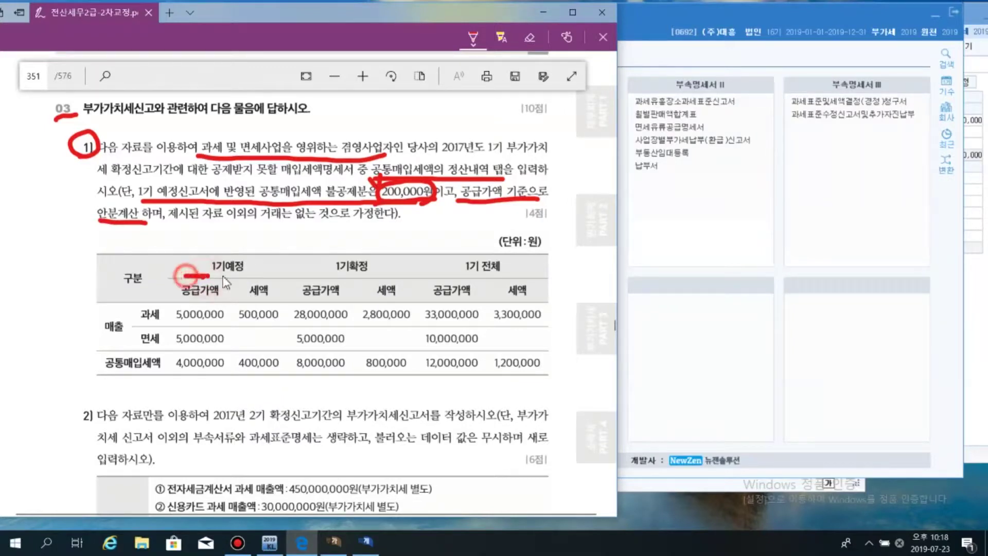
drag(224, 282, 238, 277)
drag(308, 279, 379, 278)
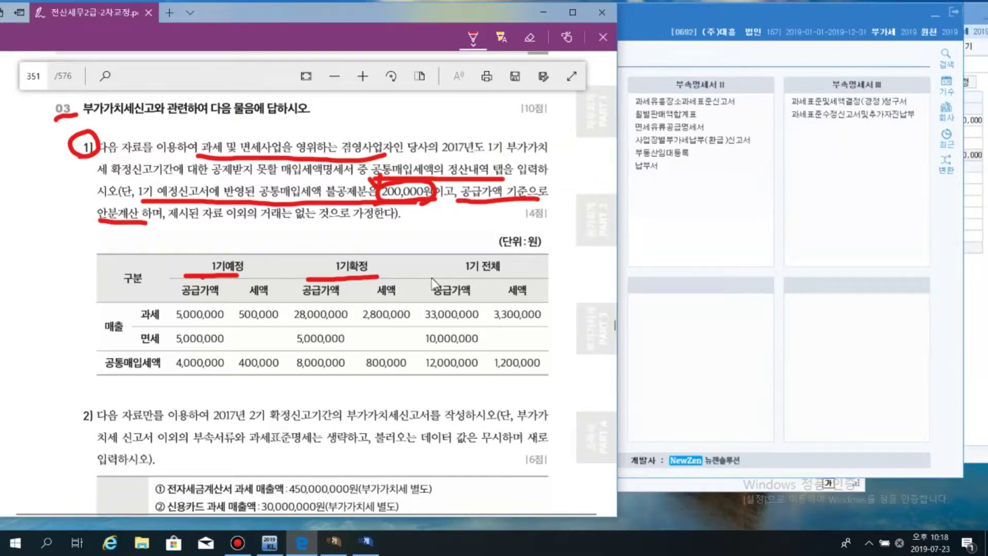
drag(434, 278, 539, 276)
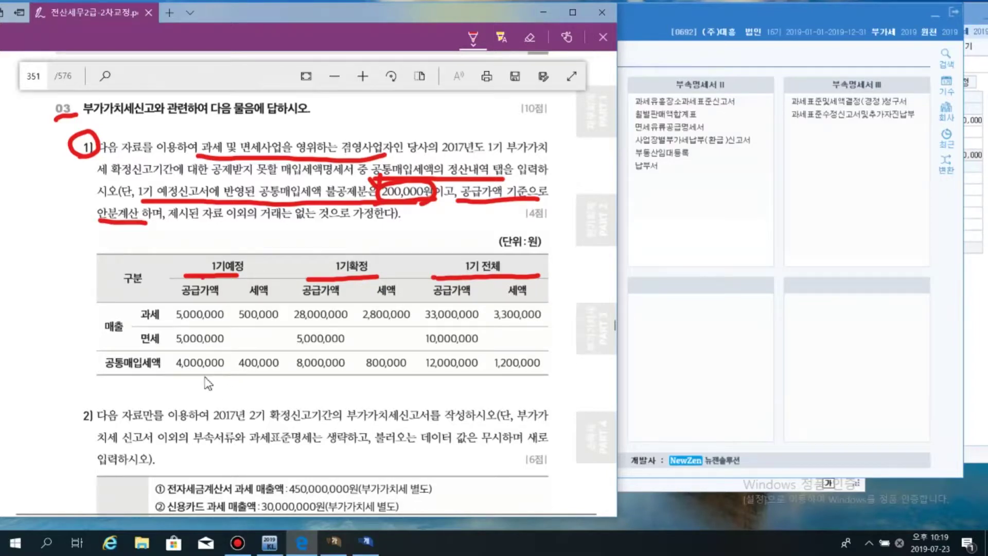
Draw a box around the two 1기예정 columns of the table, down to the 공통매입세액 row
click(238, 371)
drag(168, 242, 173, 374)
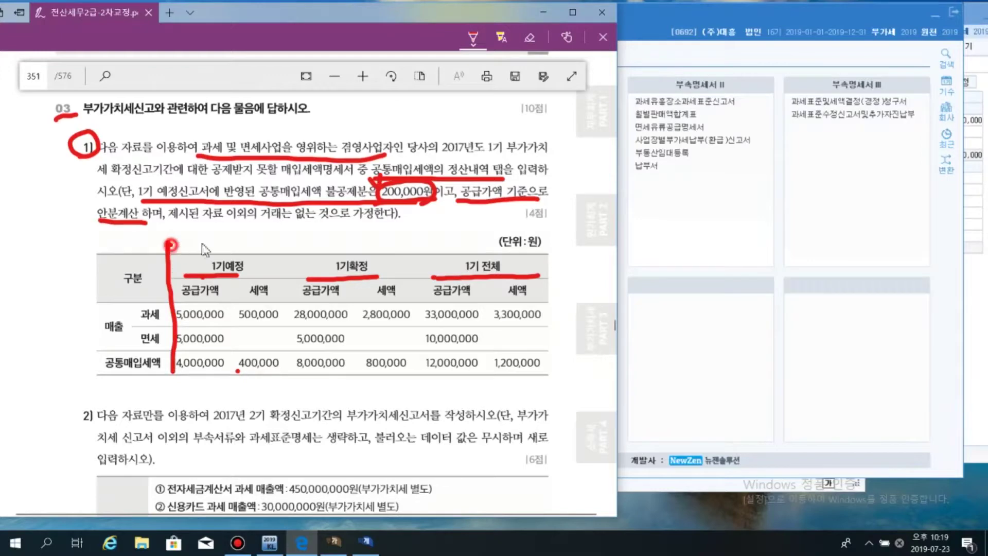
mouse_move(171, 244)
mouse_down()
mouse_move(288, 263)
mouse_move(292, 355)
mouse_move(238, 377)
mouse_move(181, 381)
mouse_up()
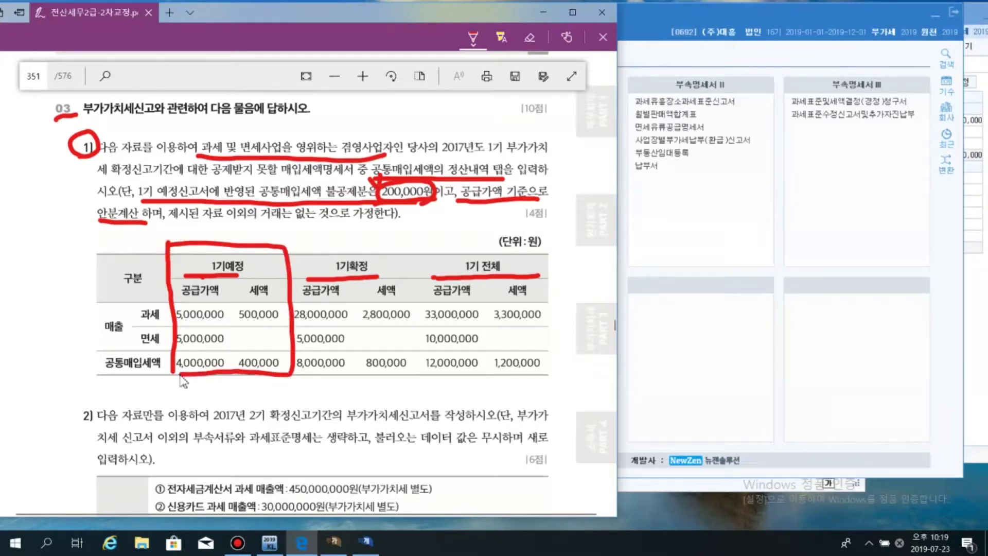
Circle the 1기예정 공통매입세액 tax of 400,000 and handwrite 400,000 × 50% = 200,000 below the table, underlining 200,000
mouse_move(252, 382)
mouse_down()
mouse_move(238, 346)
mouse_move(279, 360)
mouse_move(267, 386)
mouse_up()
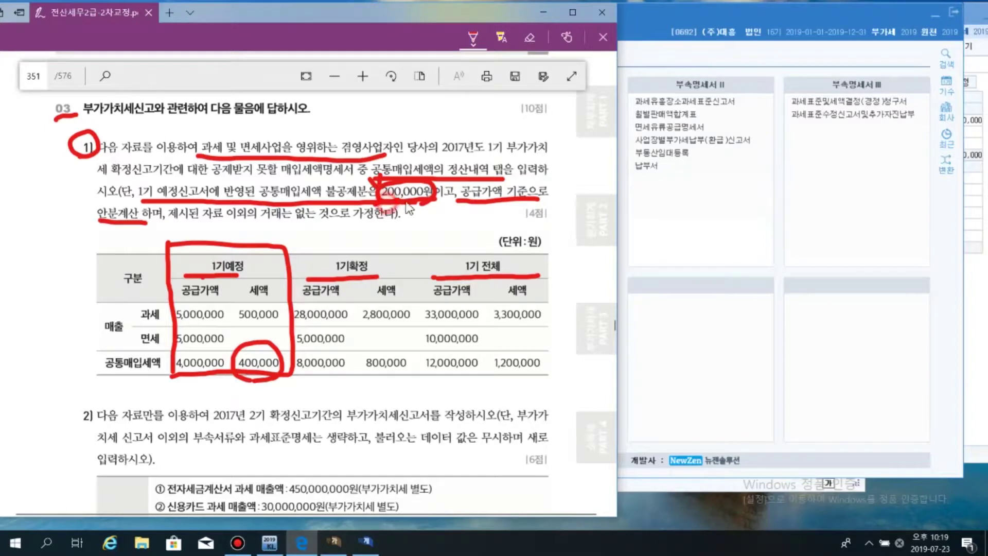
mouse_move(227, 384)
mouse_down()
mouse_move(212, 396)
mouse_move(335, 397)
mouse_move(357, 385)
mouse_move(365, 396)
mouse_move(452, 392)
mouse_up()
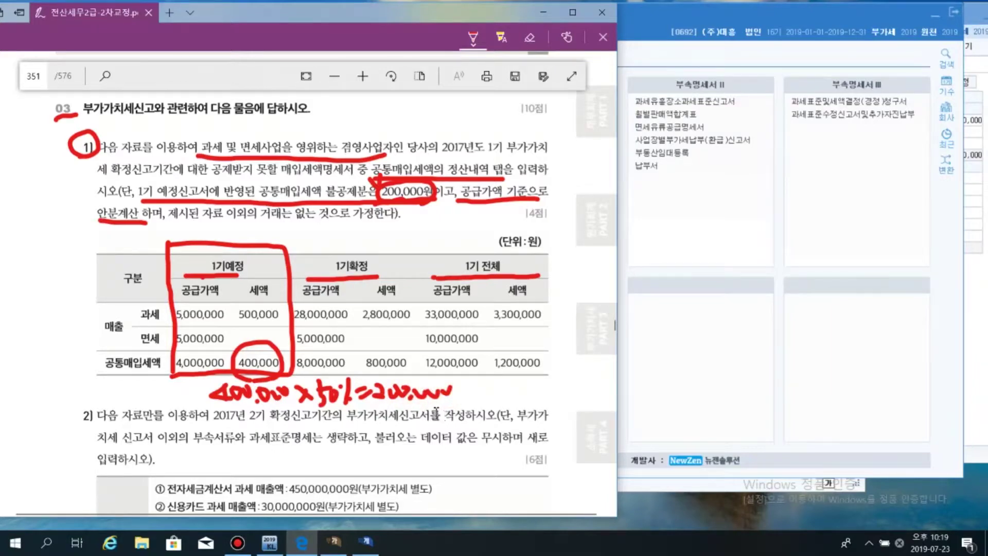
drag(392, 396, 452, 392)
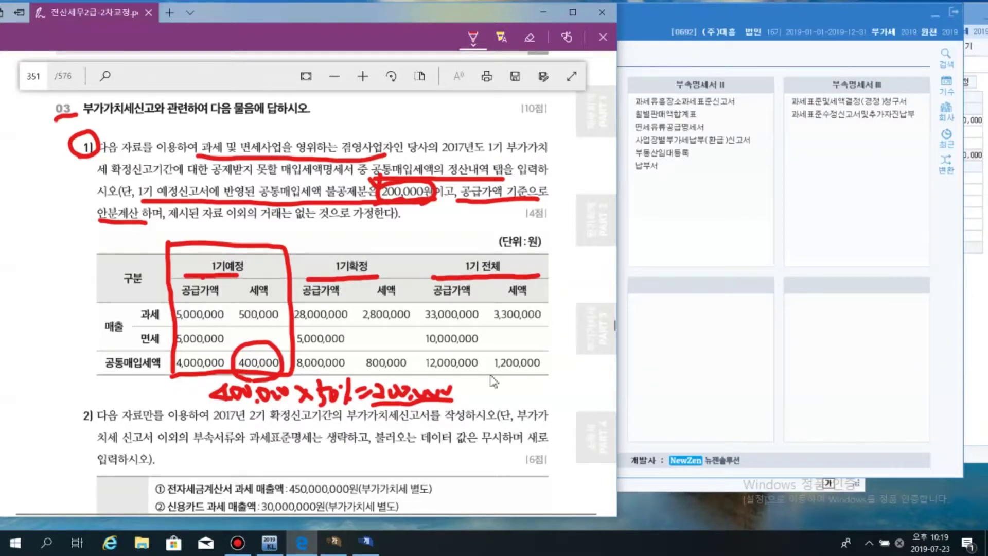
Underline 1,200,000, 33,000,000 and 10,000,000 in the table's 1기 전체 columns
drag(485, 375, 544, 375)
click(426, 328)
drag(426, 328, 471, 327)
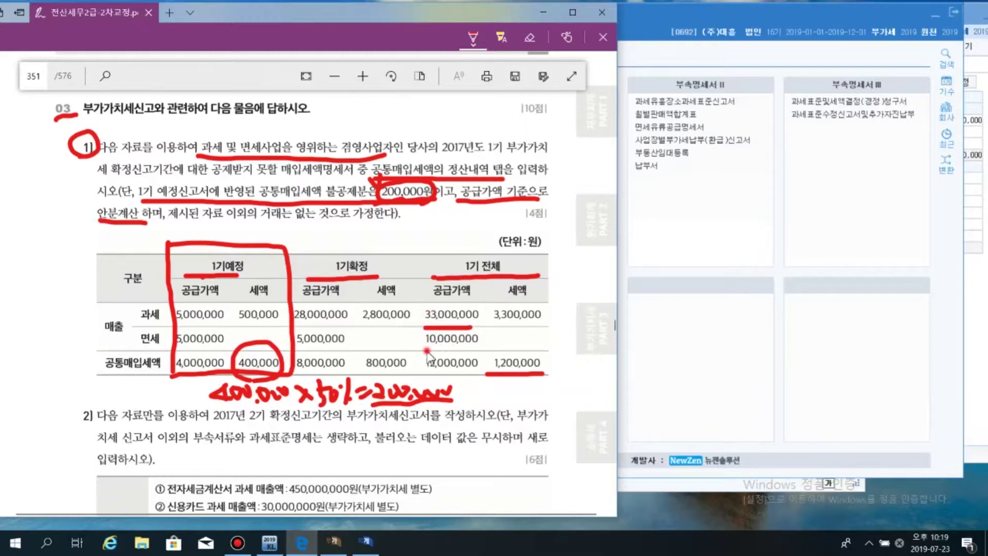
drag(426, 350, 484, 350)
Switch to KcLep, arrange it beside the PDF, and open the 공제받지못할매입세액명세서 form for April to June 2019
click(669, 37)
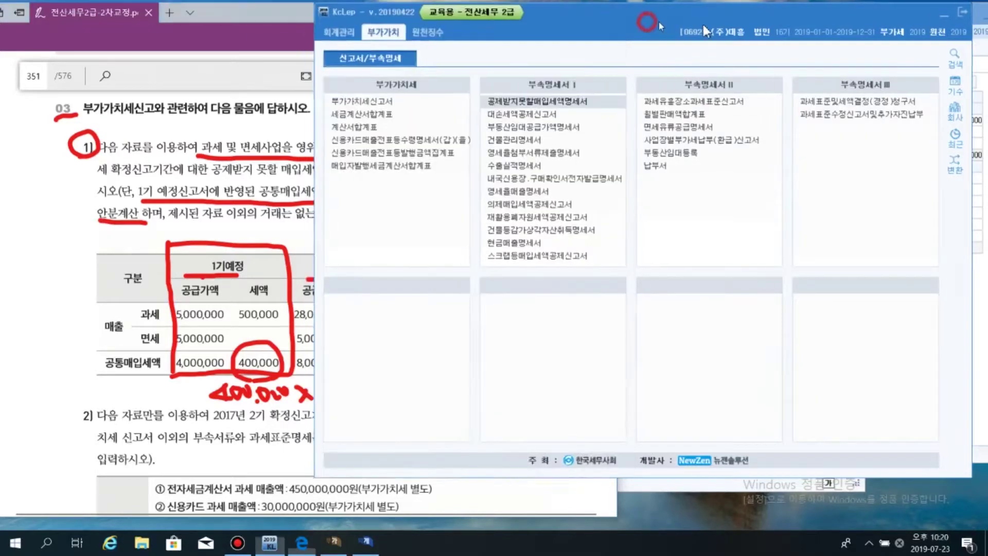
drag(580, 16, 629, 17)
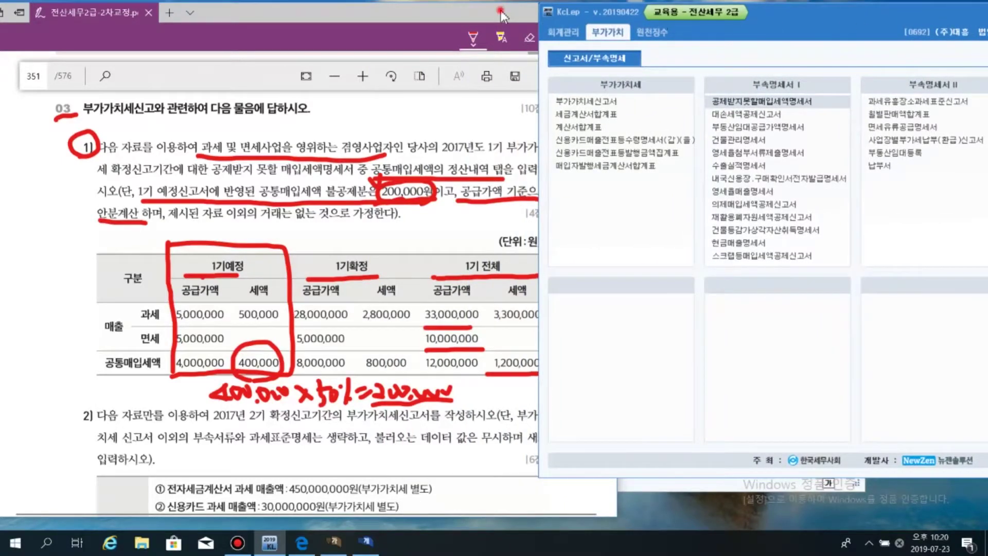
drag(502, 15, 492, 14)
drag(672, 20, 687, 19)
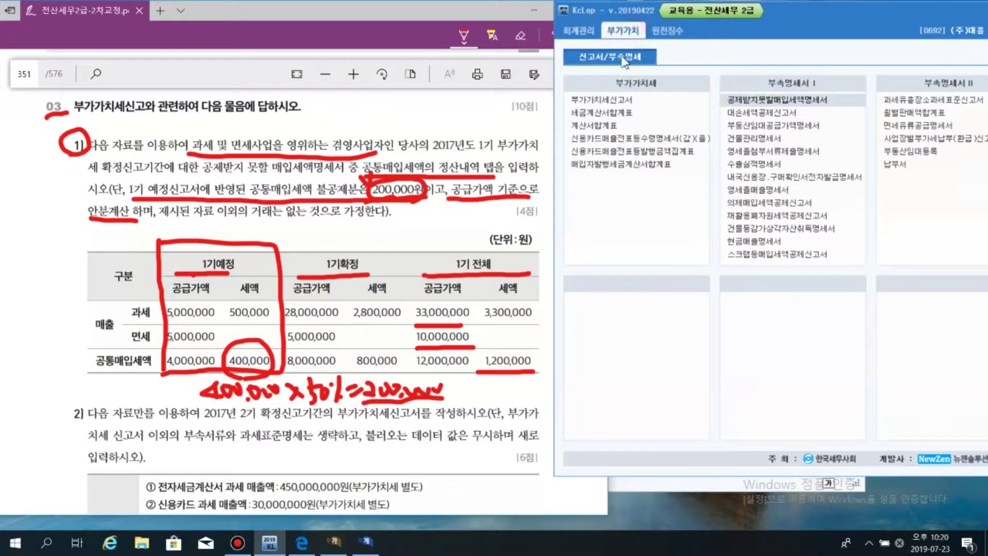
click(758, 83)
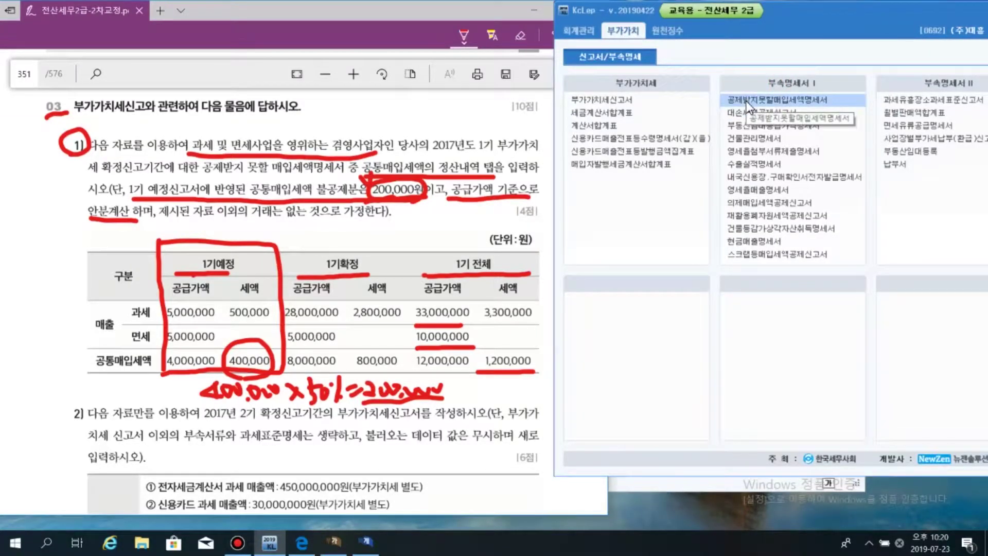
click(747, 101)
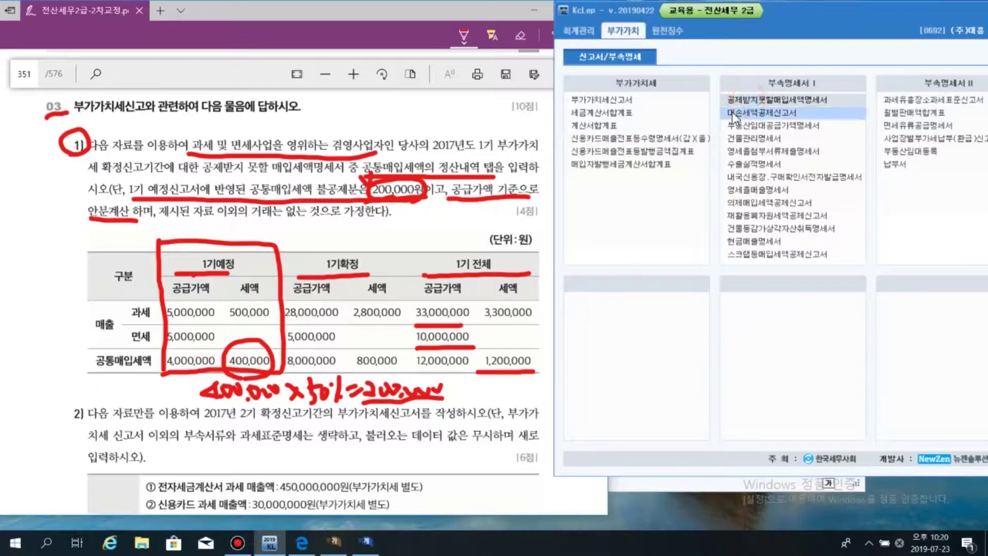
drag(571, 26, 741, 22)
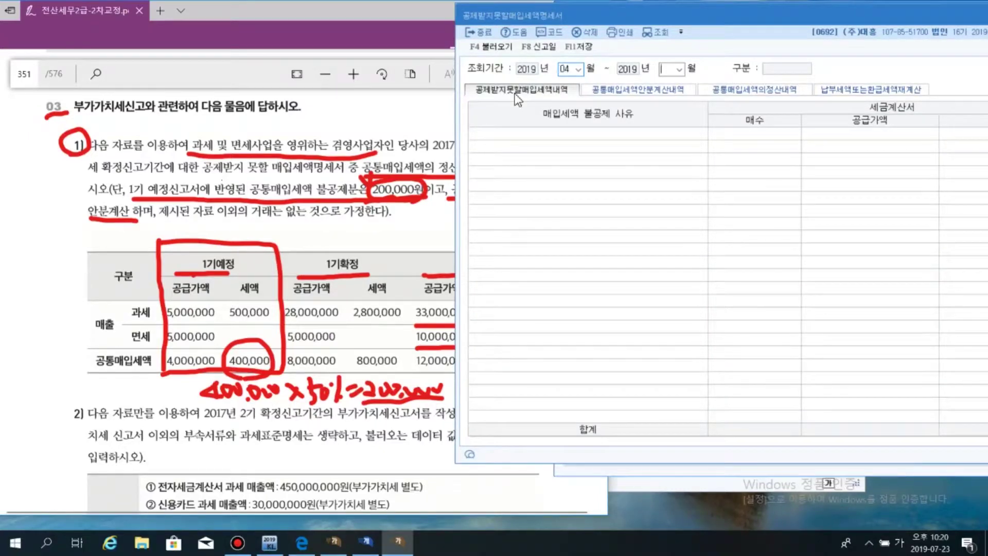
key(Return)
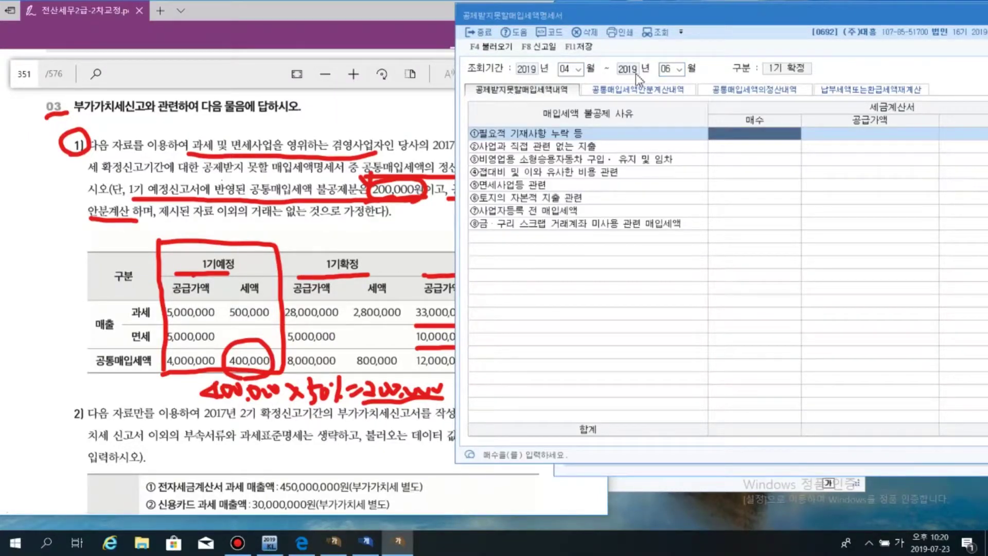
In 공통매입세액안분계산내역, choose 당해과세기간의 공급가액기준 as the formula and decline loading the slip data
click(708, 92)
click(590, 90)
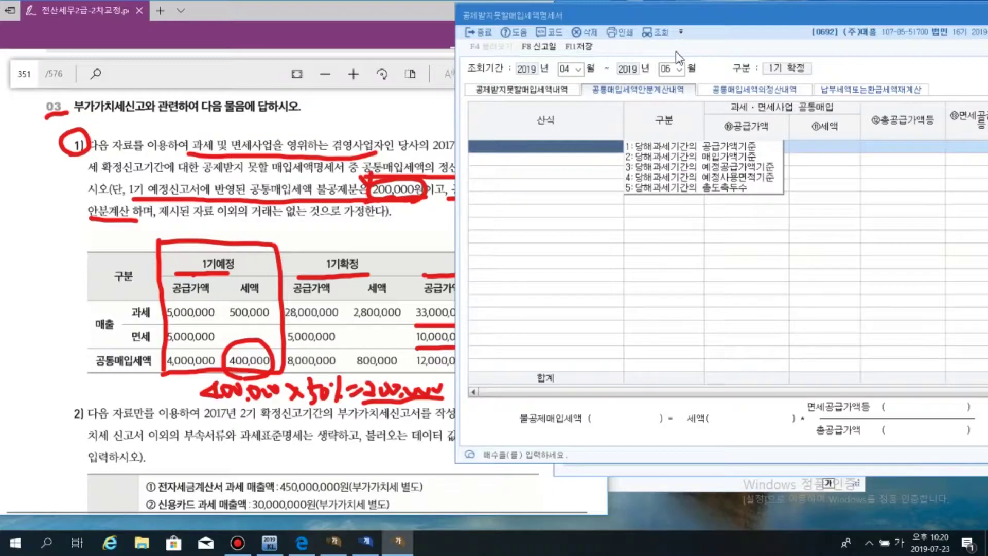
drag(726, 16, 557, 30)
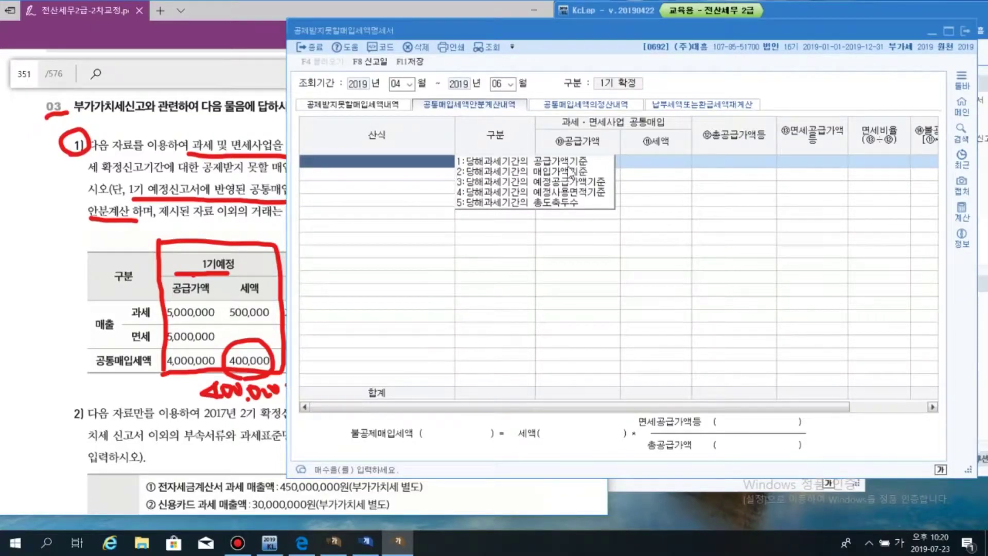
click(500, 162)
click(683, 273)
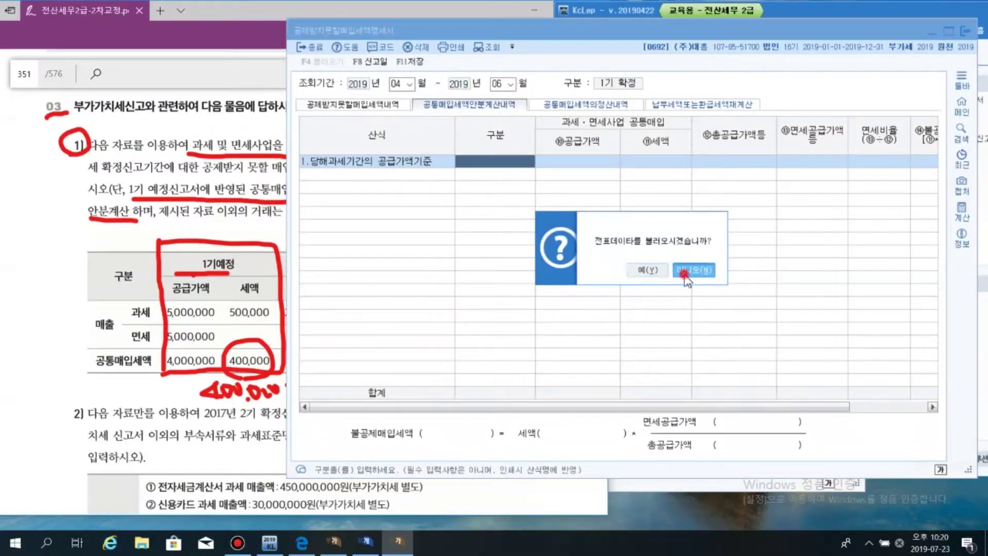
Underline 4,000,000 in the 1기예정 공통매입세액 row and enter 4,000,000 as the allocation row's 공급가액
click(511, 162)
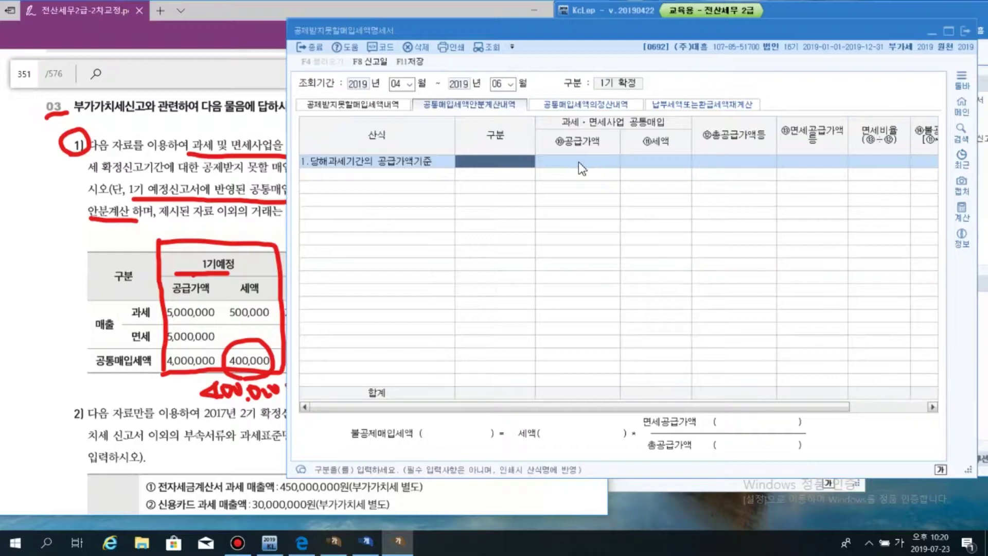
key(XF86AudioLowerVolume)
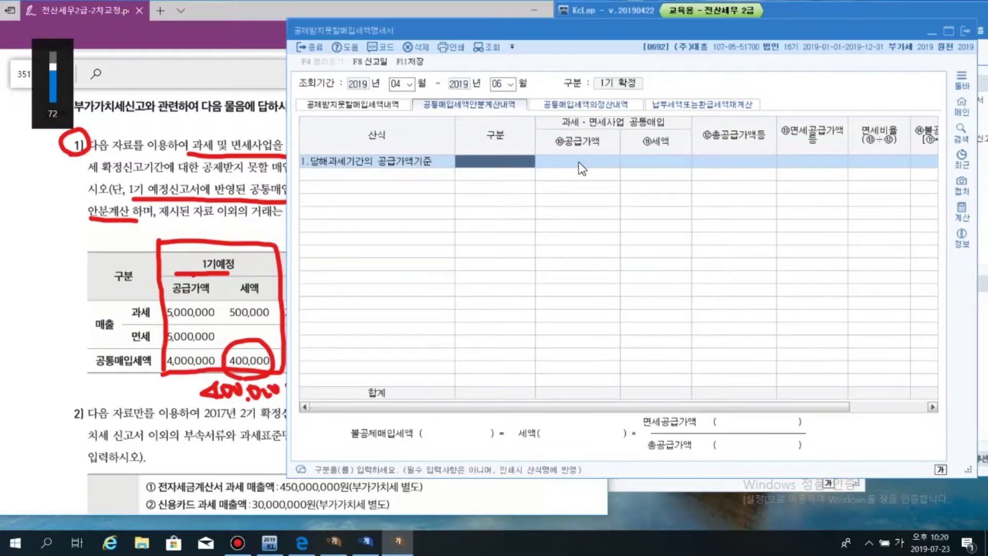
click(579, 162)
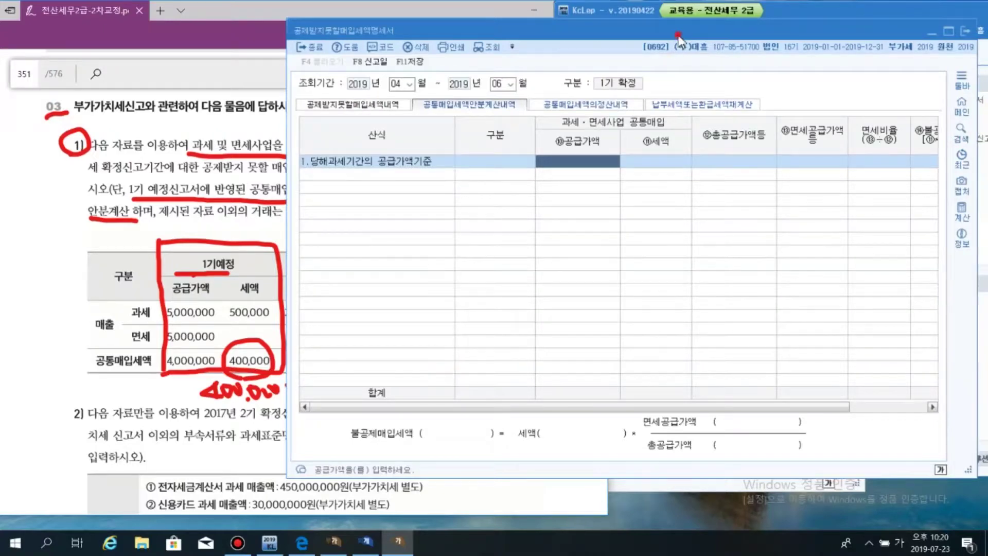
drag(679, 36, 712, 30)
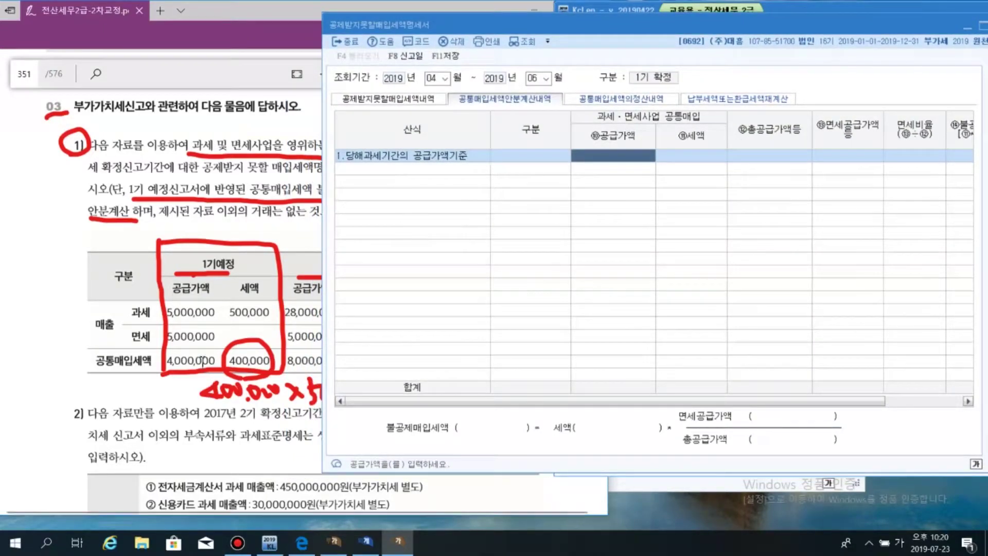
click(176, 381)
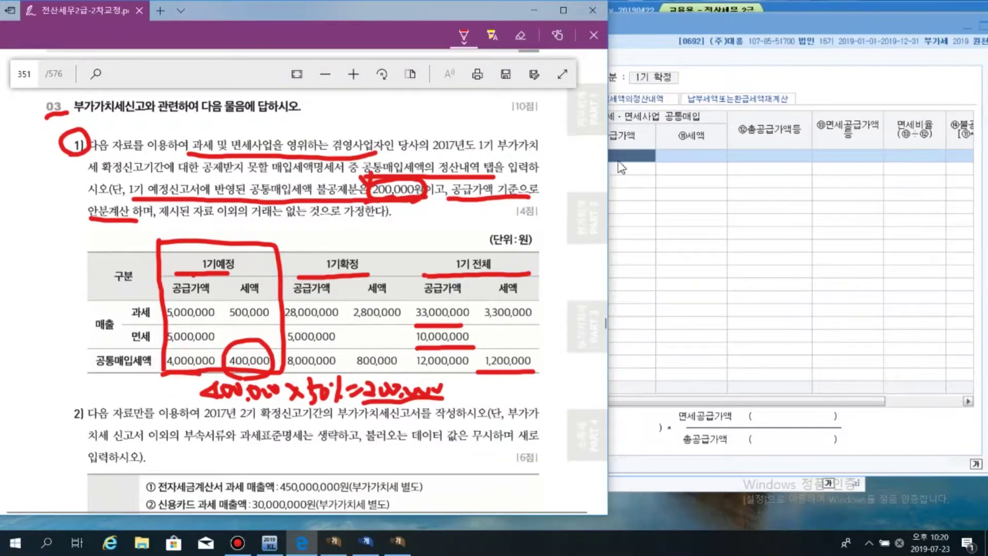
click(621, 168)
text(4000000)
key(Return)
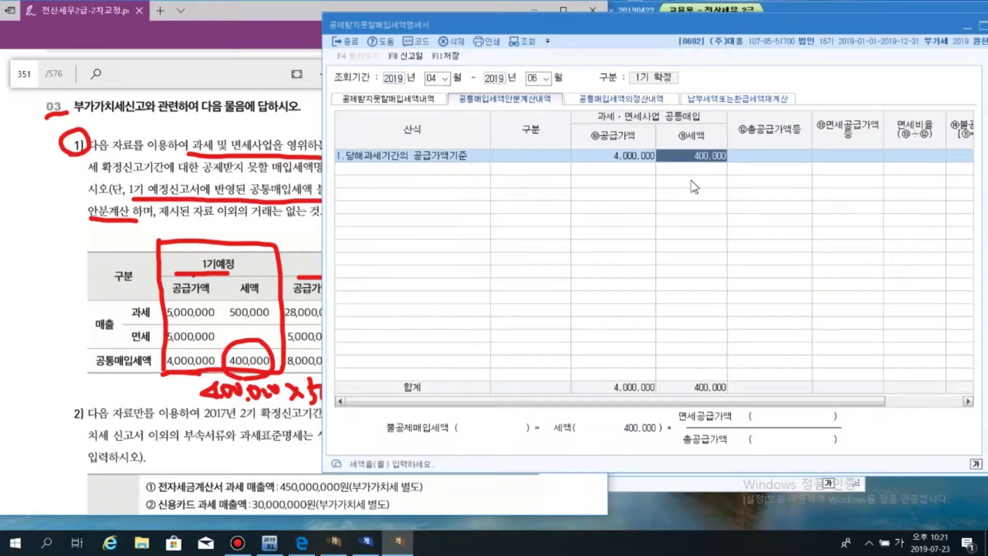
Underline the 1기예정 과세 and 면세 sales of 5,000,000 each and enter 10,000,000 as 총공급가액등
click(761, 155)
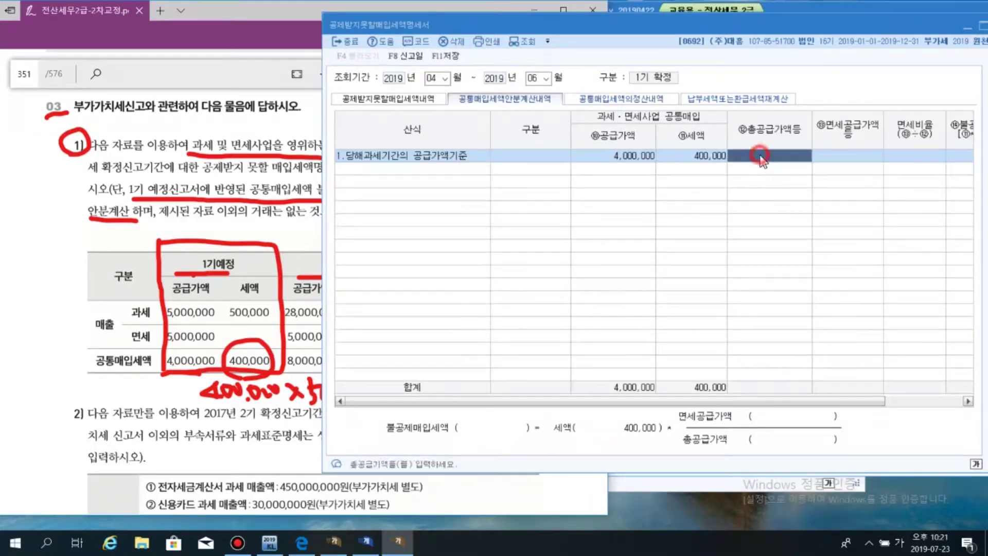
click(164, 330)
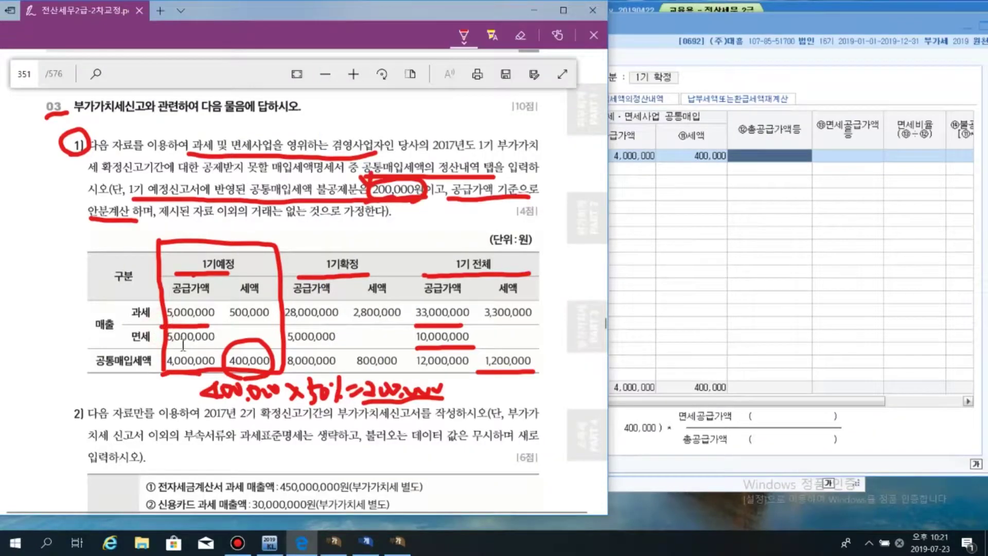
drag(162, 348, 213, 348)
click(746, 162)
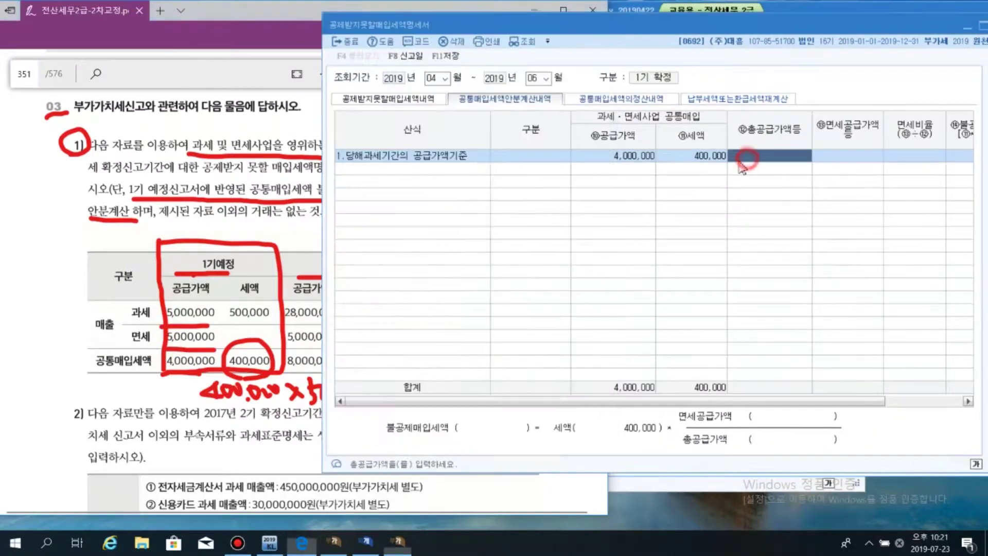
click(740, 159)
text(10000000)
key(Return)
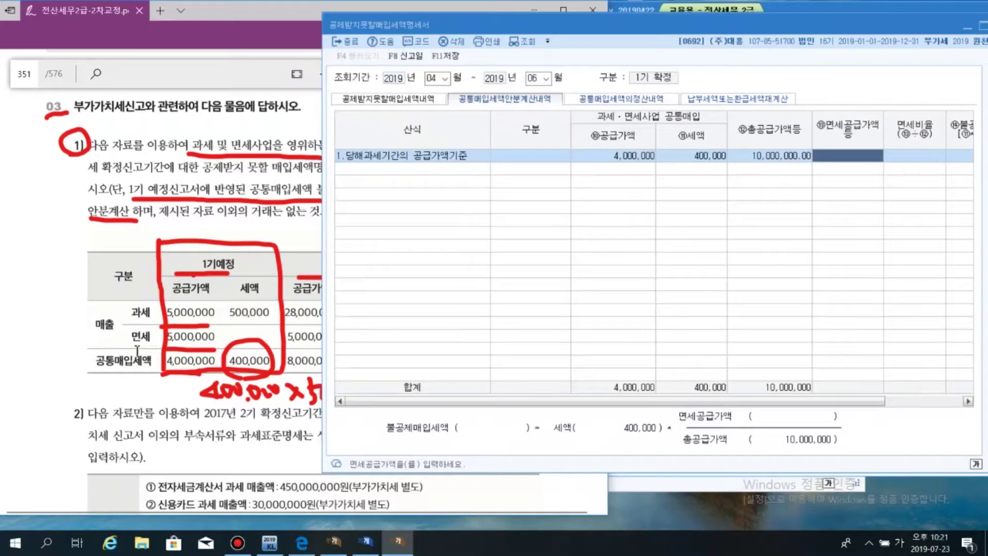
Enter 5,000,000 as 면세공급가액등 and check the row's 면세비율 and 불공제매입세액
click(847, 156)
text(5000000)
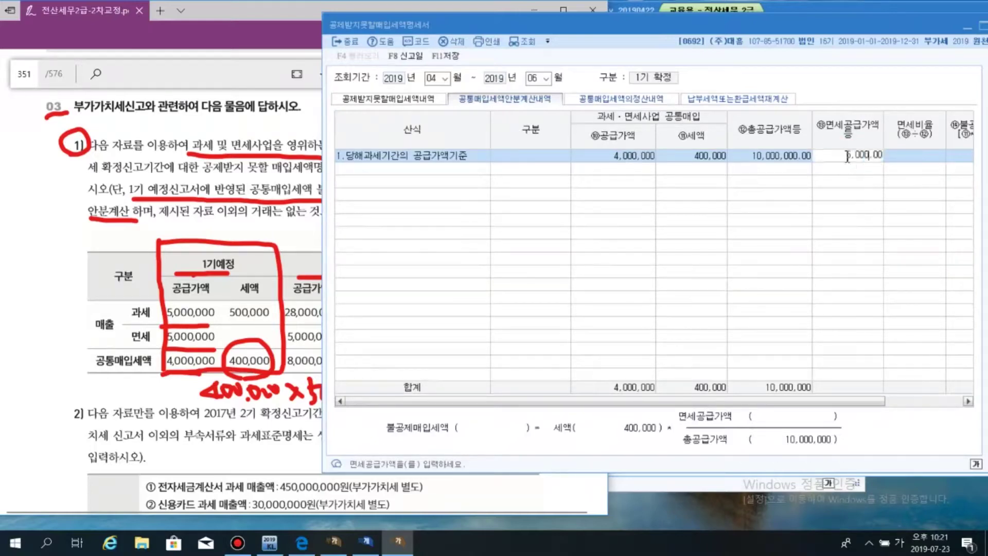
key(Return)
drag(809, 24, 715, 28)
drag(918, 118, 981, 118)
click(829, 157)
click(826, 157)
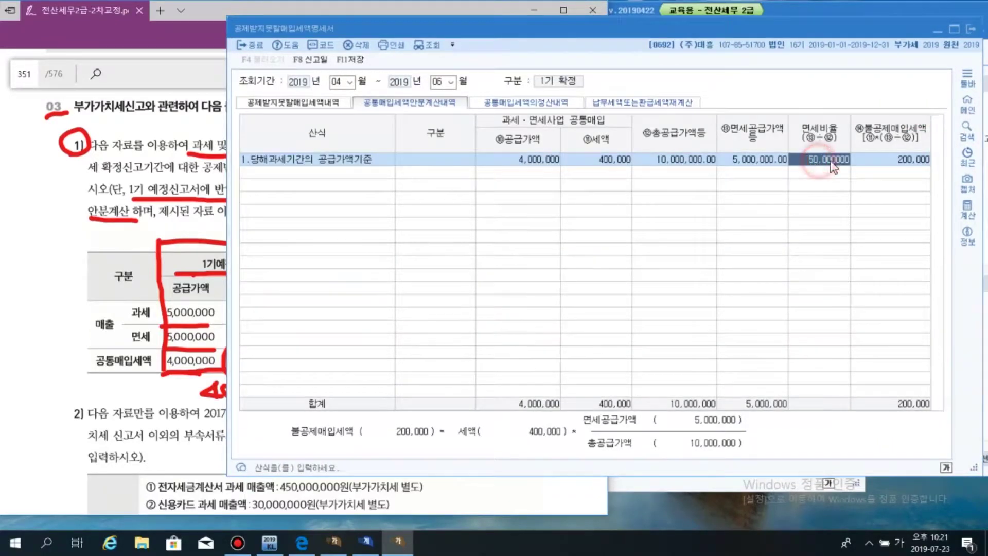
click(913, 160)
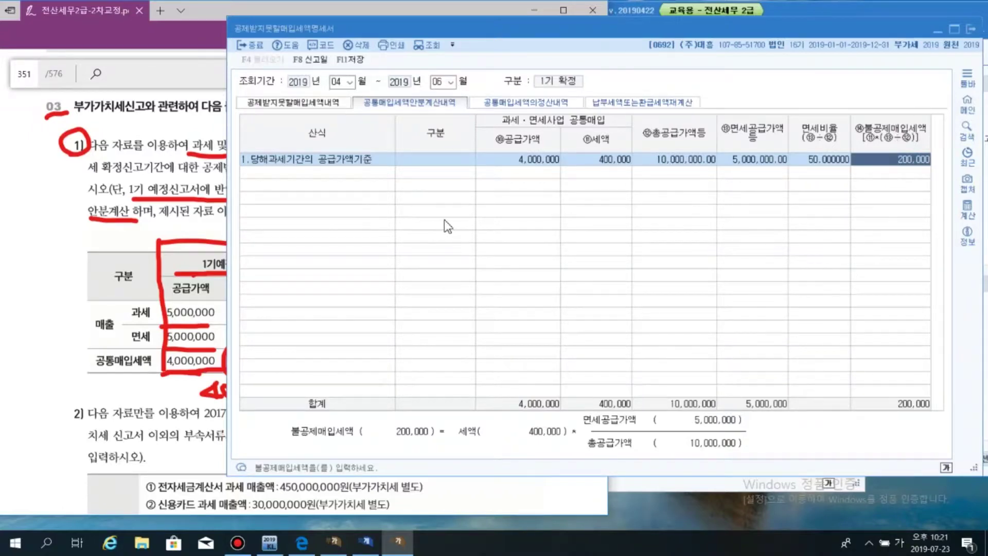
Delete the allocation row and bring up 공통매입세액의정산내역, keeping the form beside the textbook question
key(F5)
click(618, 265)
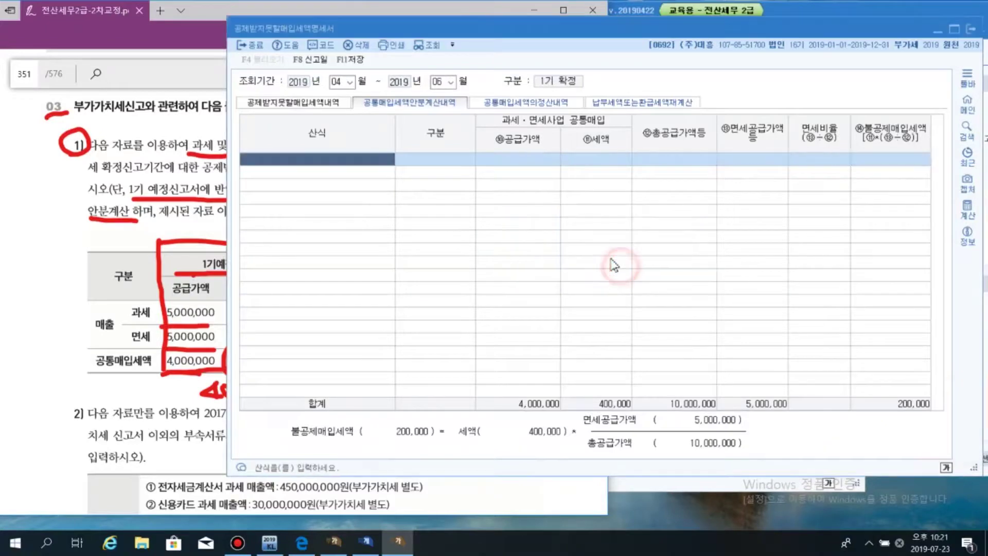
click(525, 102)
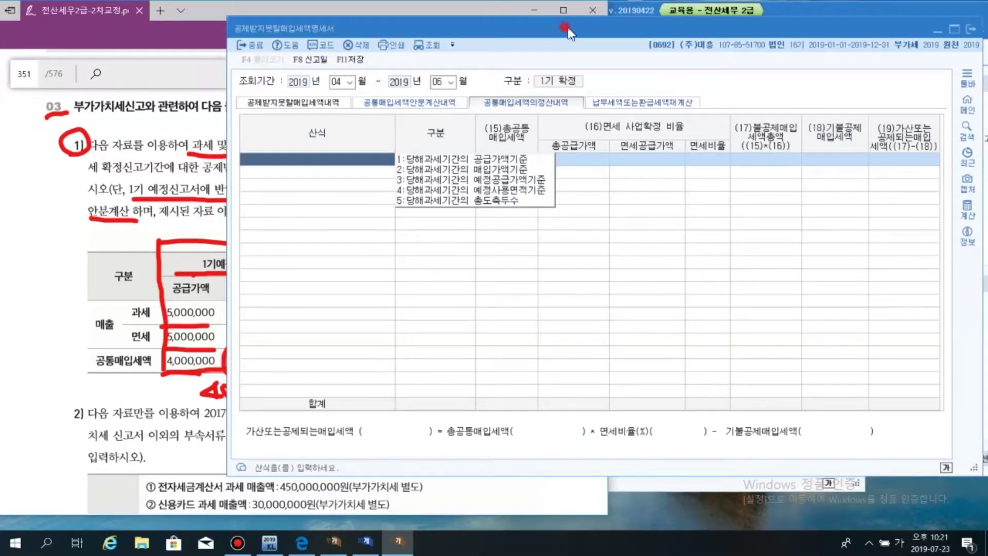
drag(568, 27, 643, 23)
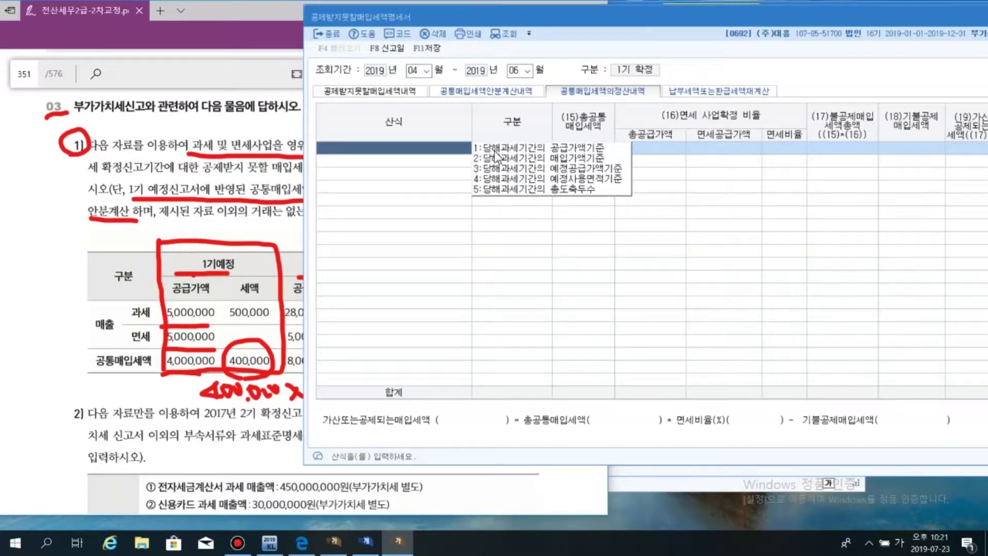
Choose 당해과세기간의 공급가액기준 as the settlement row's 산식, decline loading voucher data, and uncover the textbook table beside the form
click(498, 148)
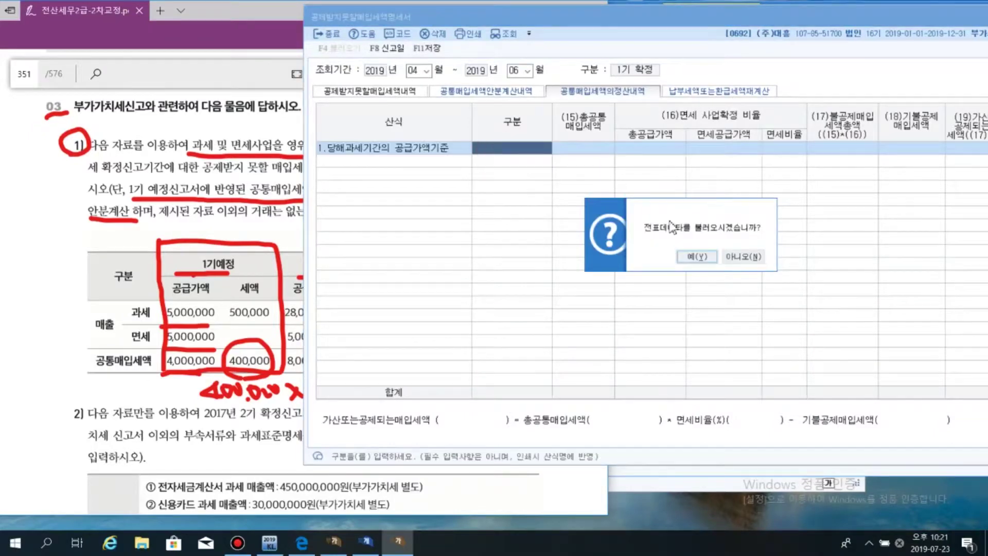
click(739, 256)
drag(610, 25, 850, 21)
click(709, 140)
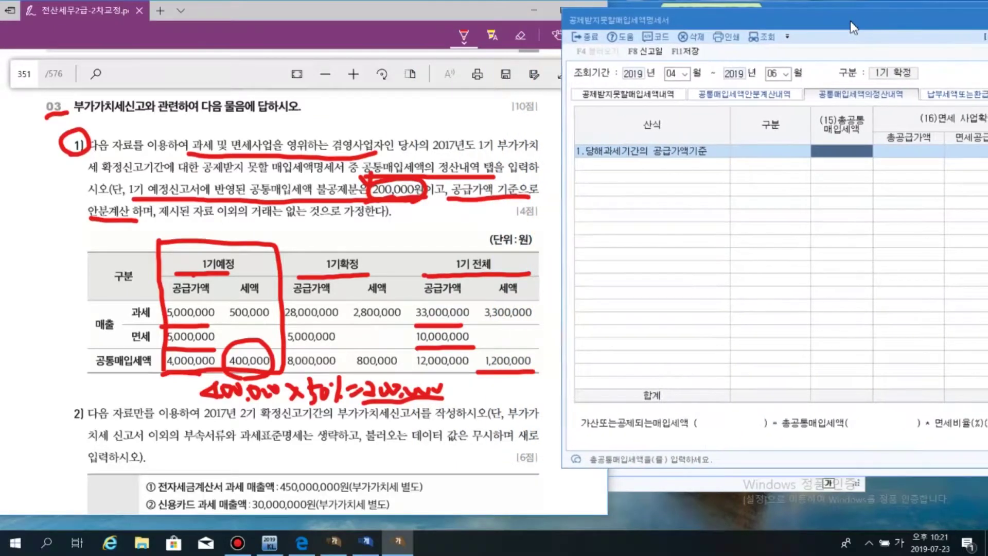
Mark the textbook's 공통매입세액 row: underline its label, circle the 세액 amounts 400,000 and 800,000, and box the 1,200,000 total
click(483, 389)
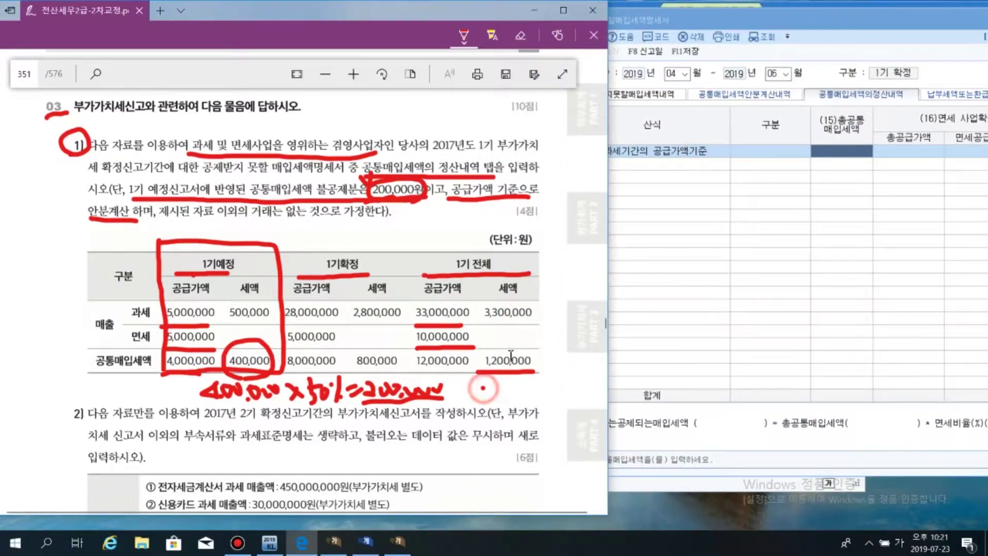
mouse_move(245, 383)
mouse_down()
mouse_move(239, 335)
mouse_move(259, 375)
mouse_up()
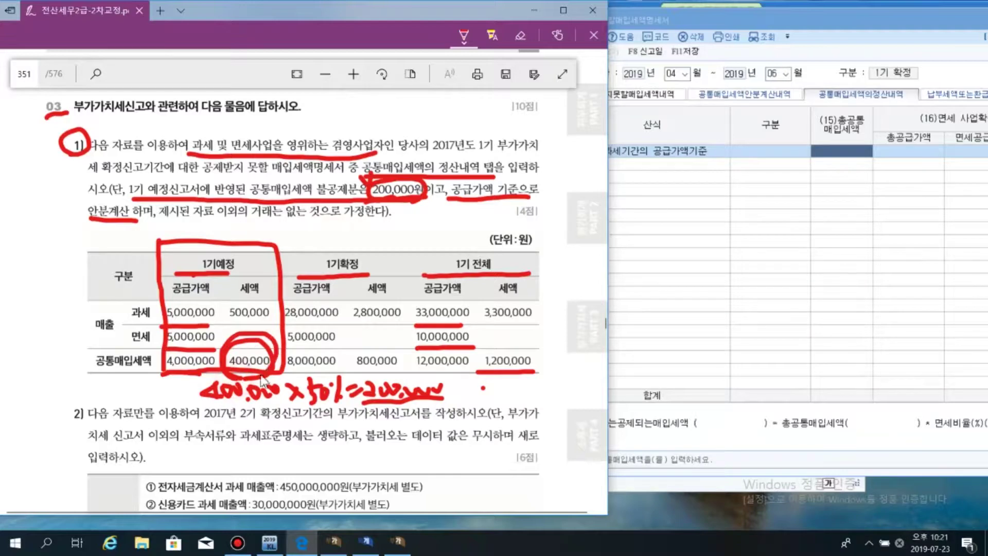
drag(89, 367, 151, 366)
mouse_move(377, 380)
mouse_down()
mouse_move(361, 340)
mouse_move(384, 377)
mouse_up()
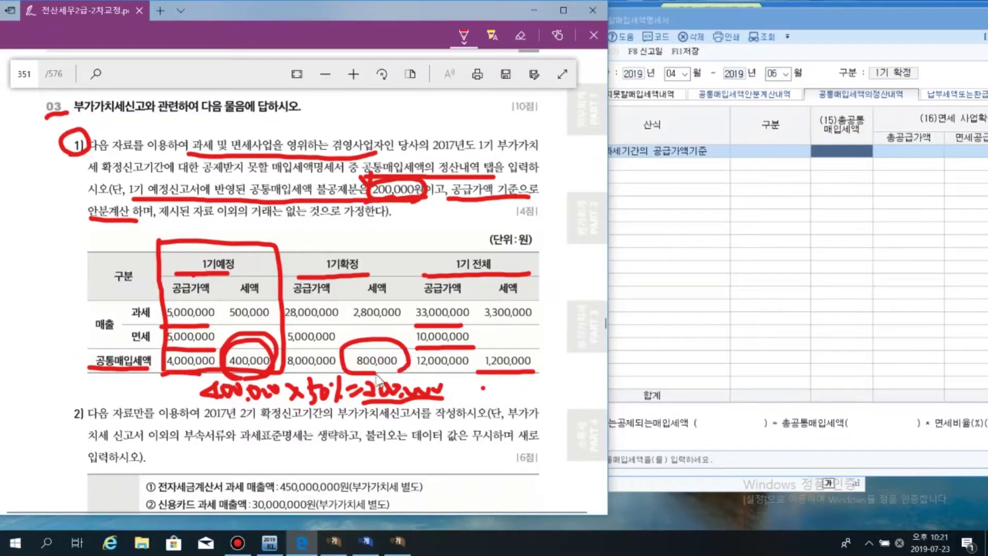
mouse_move(477, 375)
mouse_down()
mouse_move(537, 354)
mouse_move(475, 352)
mouse_move(475, 374)
mouse_up()
click(483, 389)
Enter 1,200,000 as the settlement row's 총공통매입세액
click(842, 156)
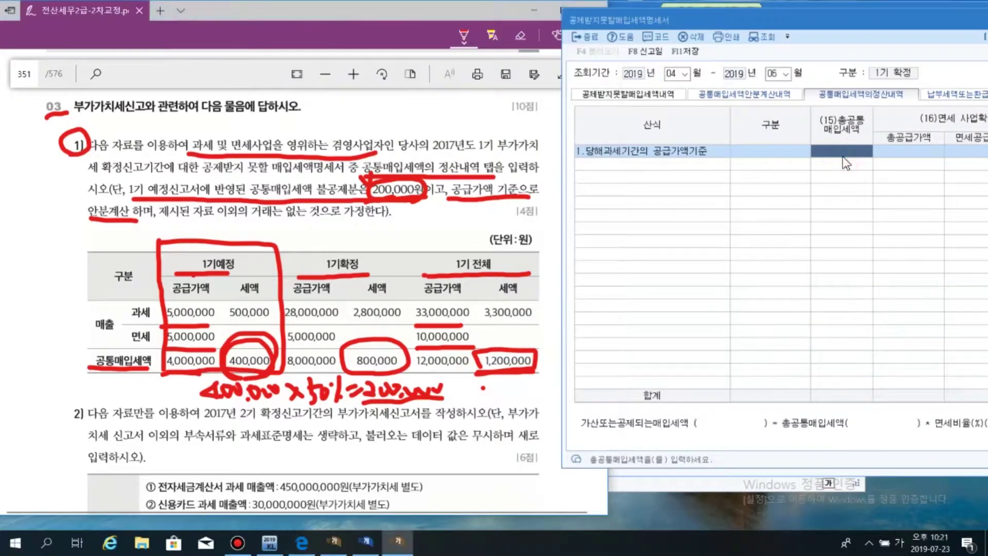
text(1,20)
text(0,000)
key(Return)
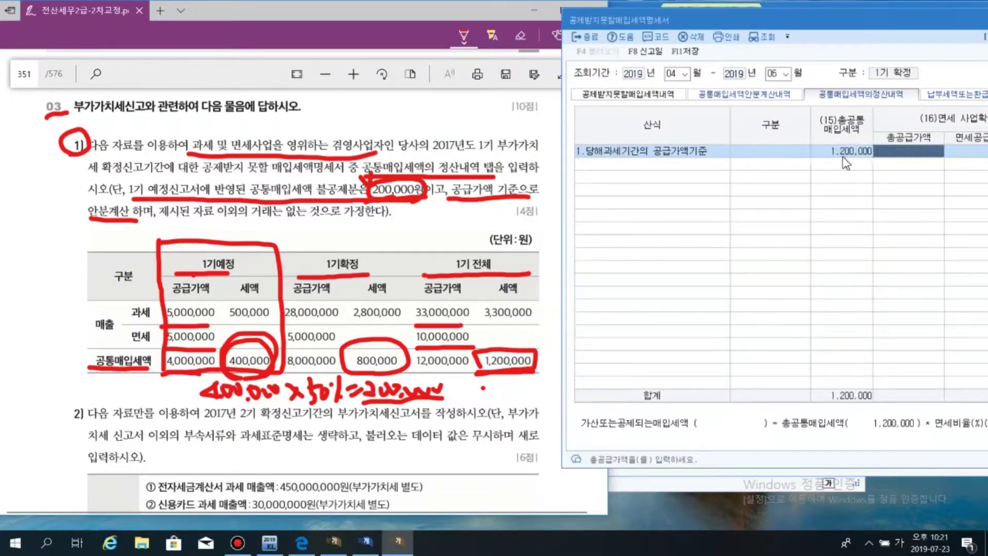
Refer to the textbook's 1기 전체 sales and enter 43,000,000 as the settlement row's 총공급가액
drag(886, 21, 746, 21)
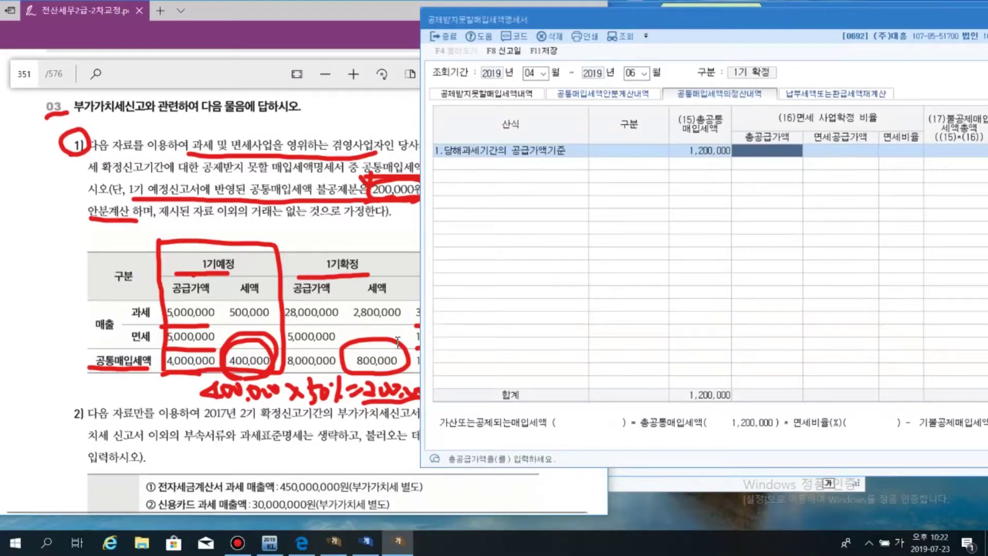
click(364, 310)
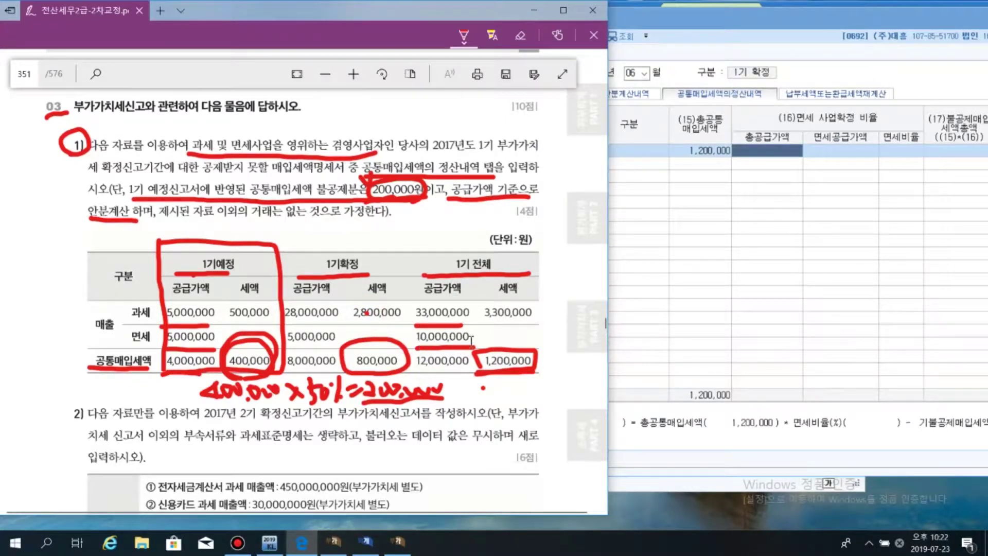
click(734, 156)
text(4300000)
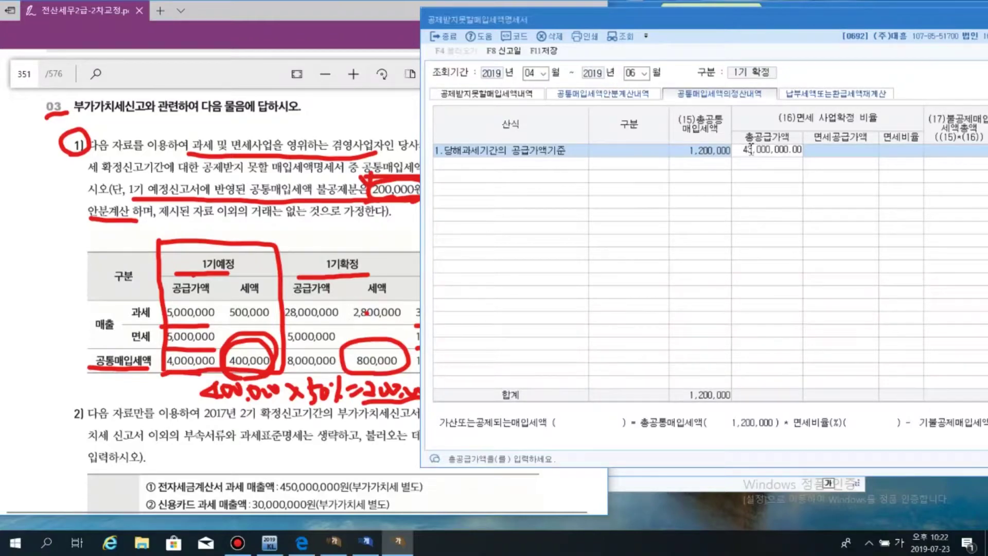
key(Return)
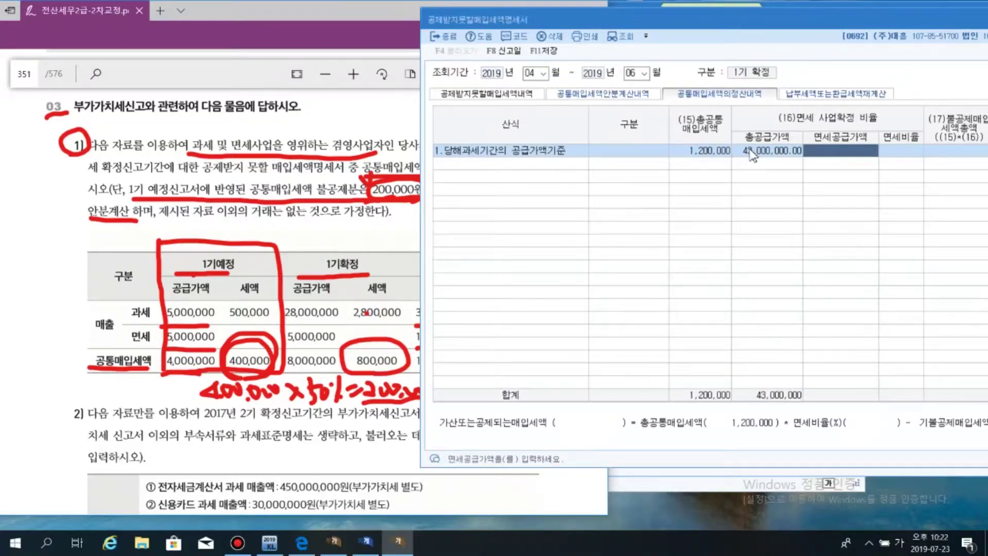
Enter 10,000,000, the 1기 전체 면세 sales, as the settlement row's 면세공급가액
click(387, 324)
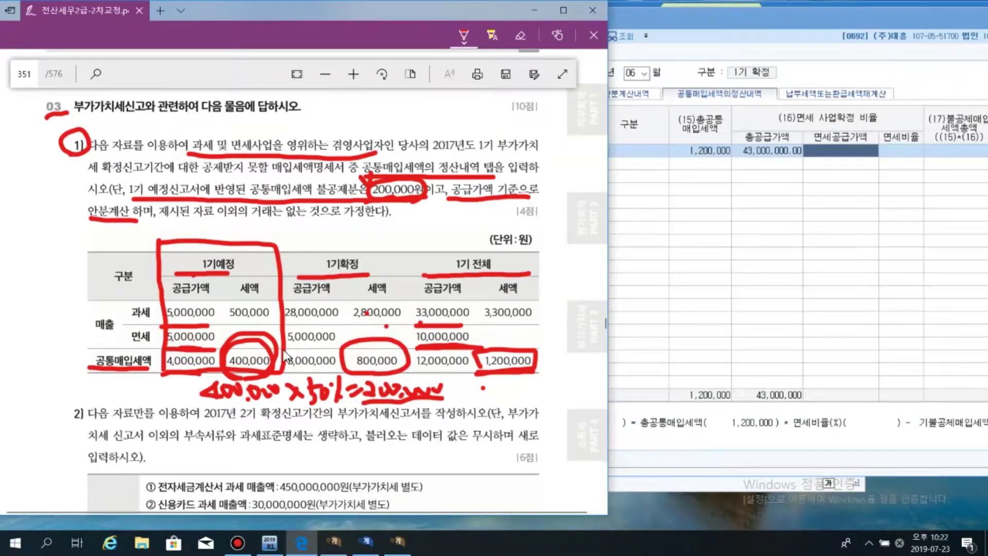
click(822, 156)
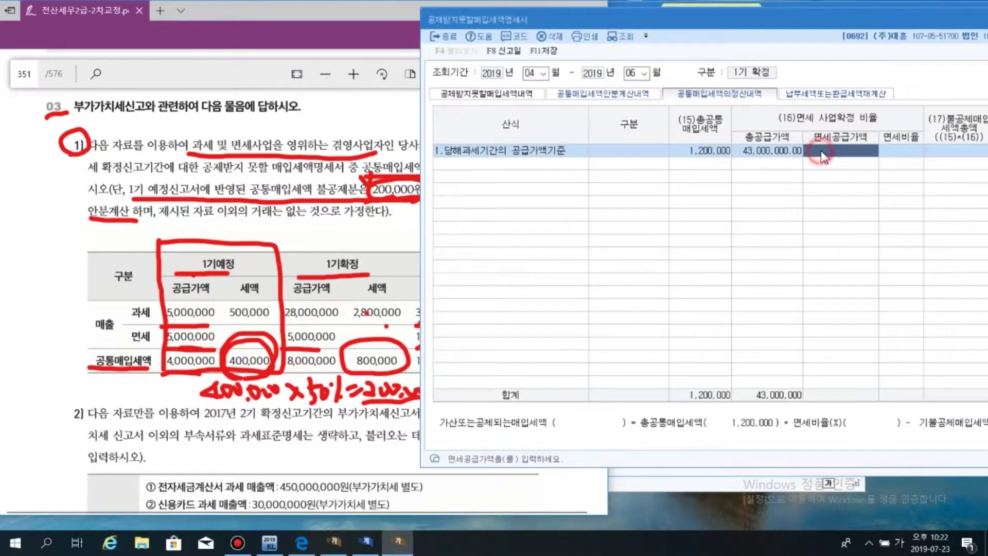
text(10000000)
key(Return)
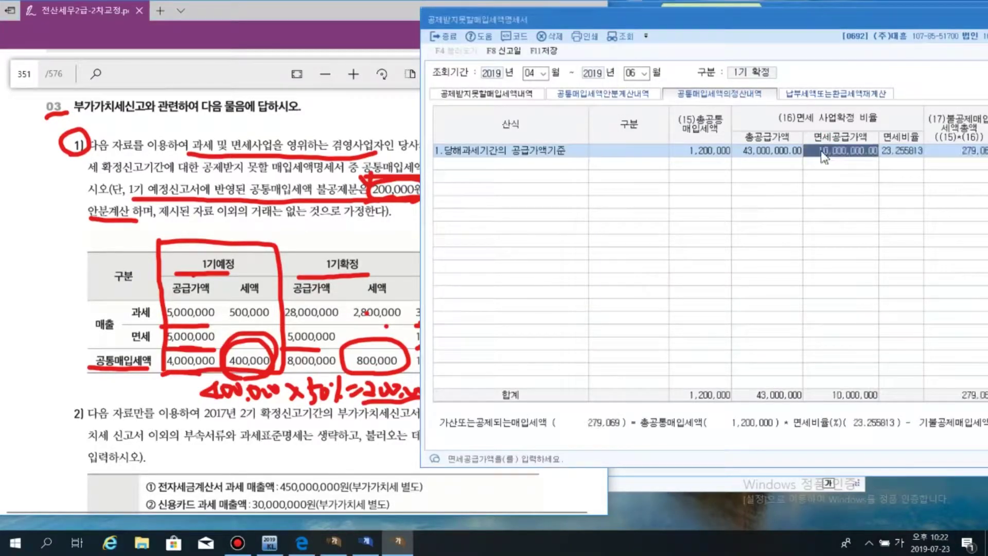
Examine the row's 면세비율 and 불공제매입세액총액 against the textbook's 1기예정 calculation
drag(834, 21, 726, 23)
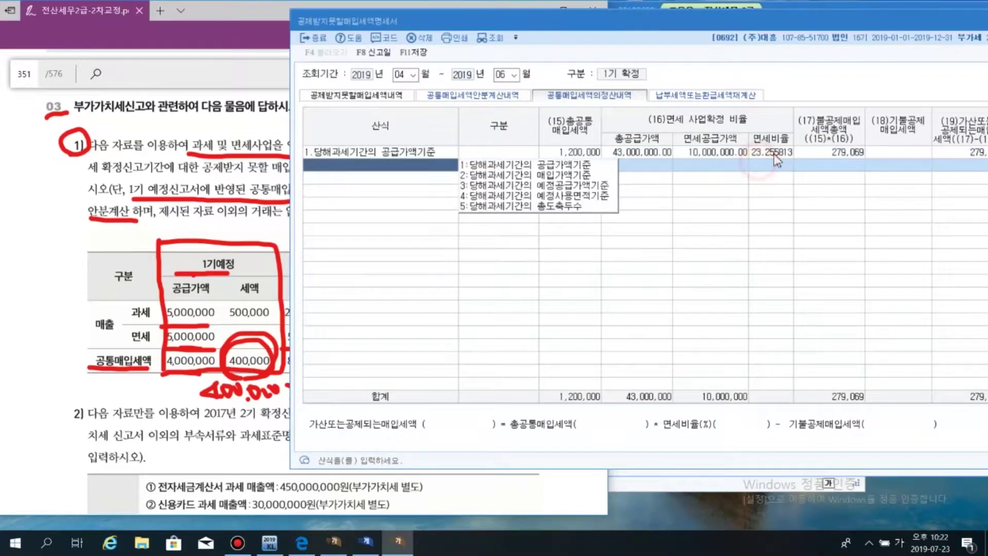
click(776, 161)
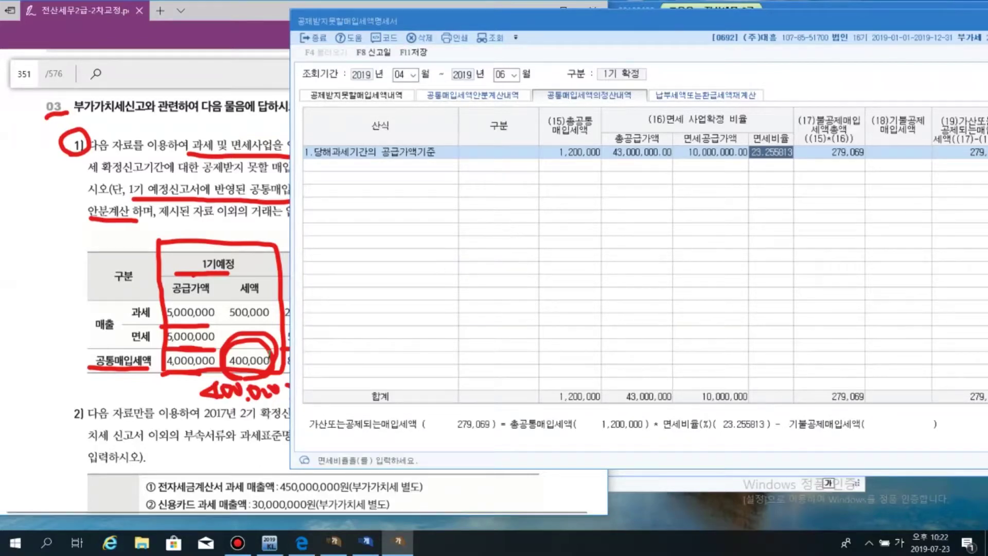
click(227, 381)
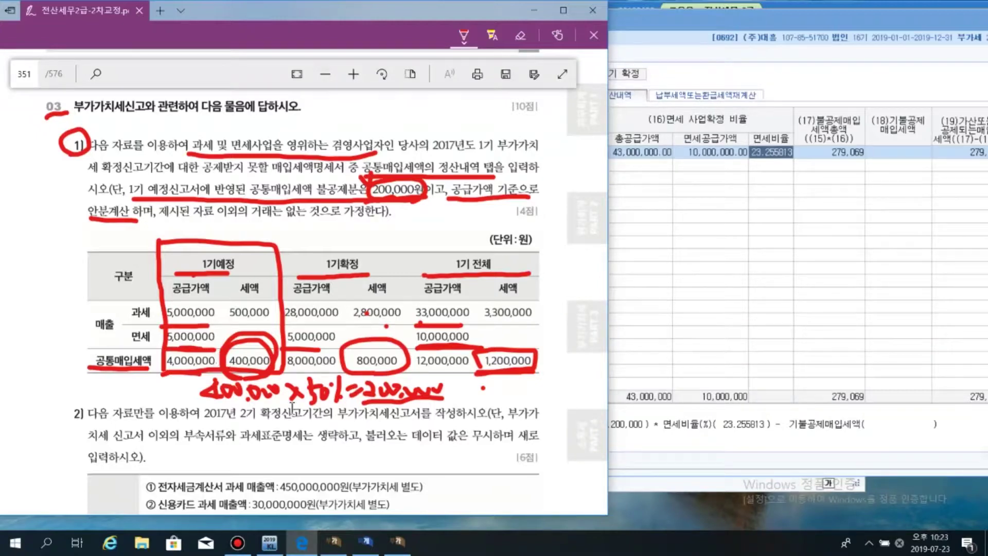
click(858, 151)
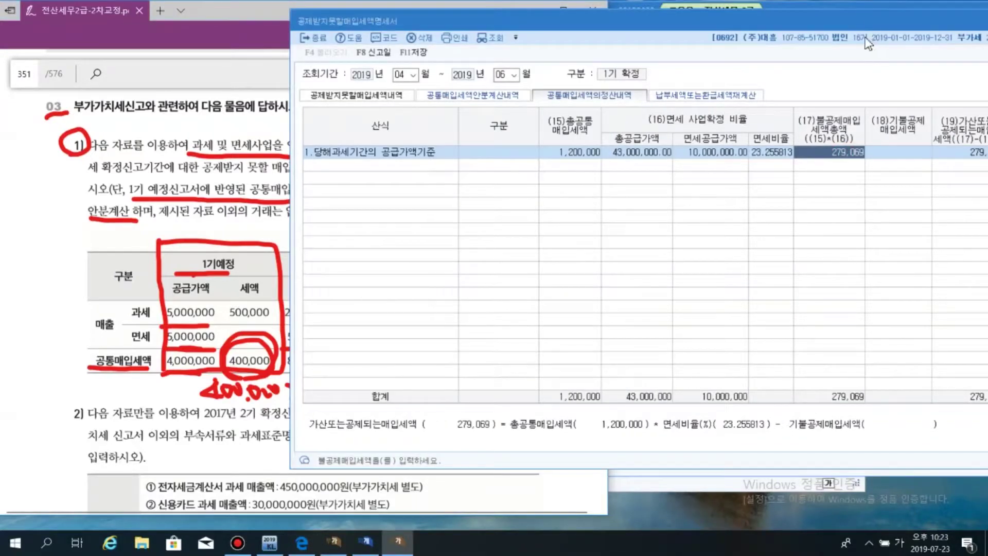
drag(875, 20, 818, 20)
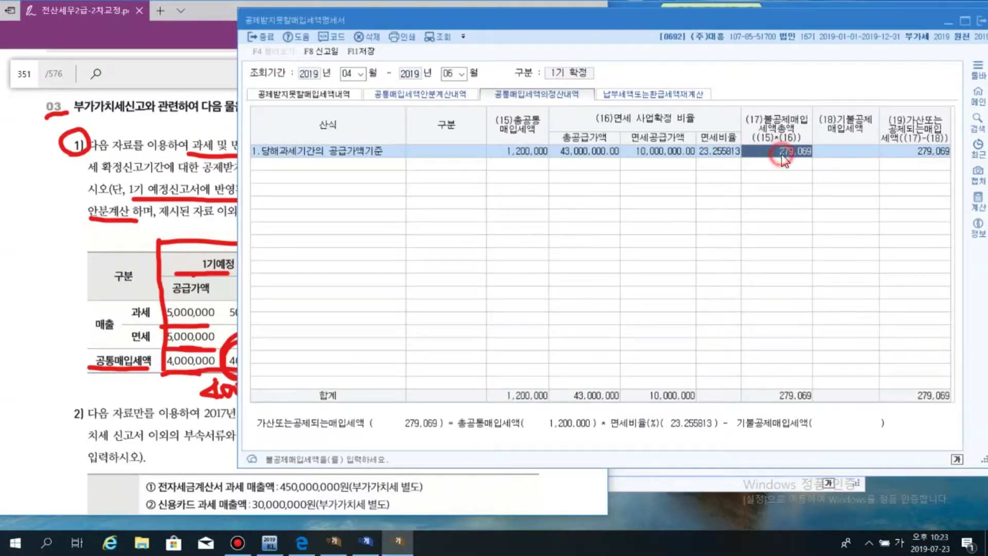
Enter 200,000 as 기불공제매입세액 and check the row's 가산또는공제되는매입세액
click(830, 152)
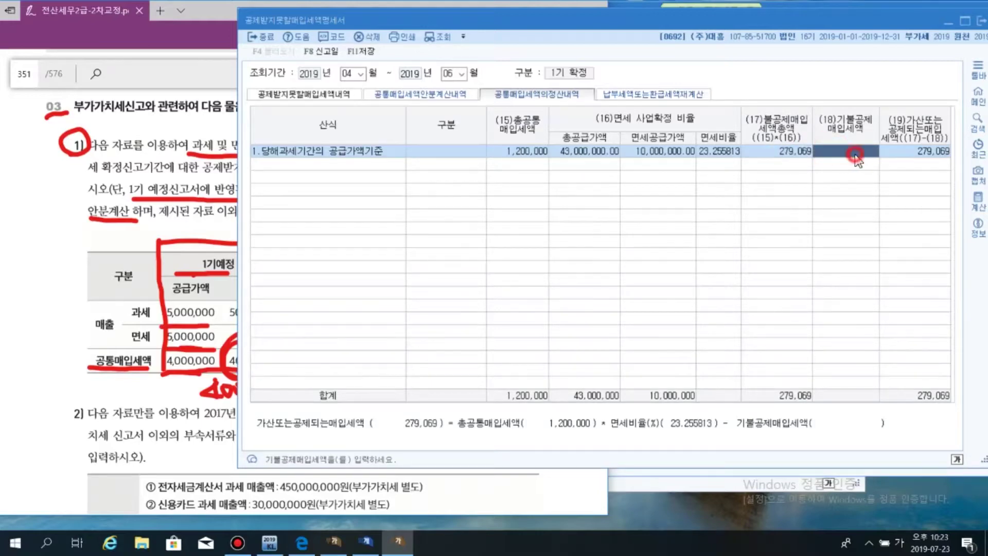
text(2000000)
key(Return)
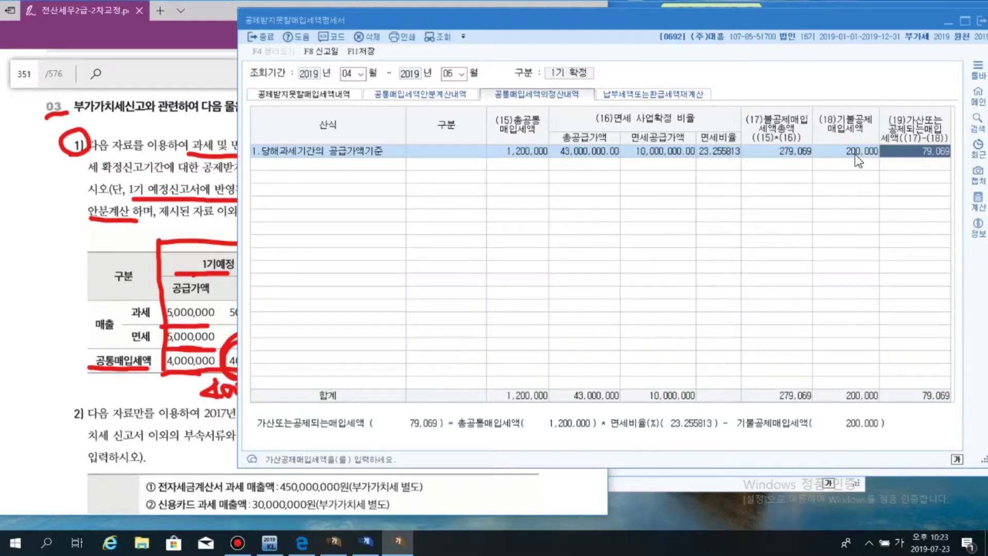
click(926, 157)
drag(847, 22, 772, 21)
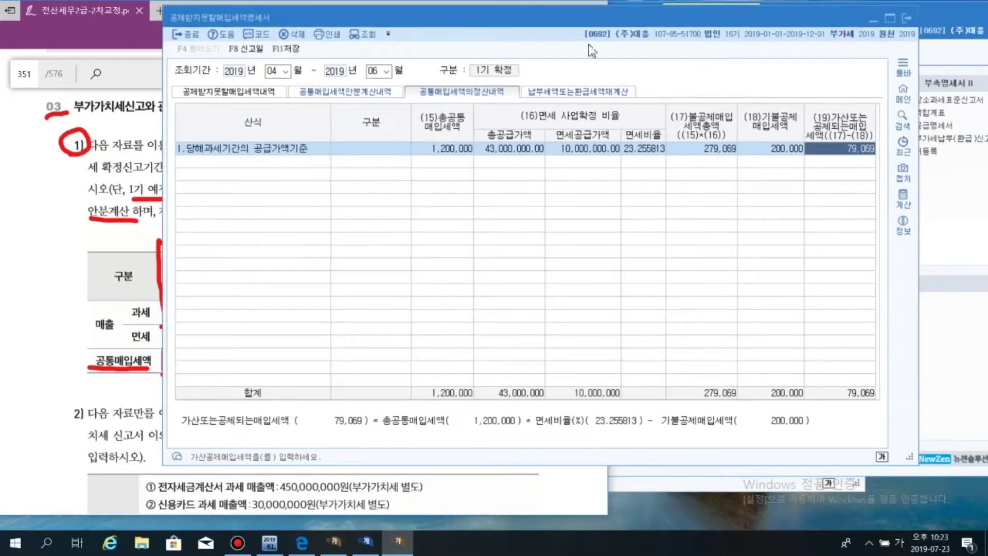
Save the completed 공통매입세액의정산내역 and review the row's 면세공급가액 and 가산또는공제되는매입세액
click(285, 50)
click(822, 148)
key(Return)
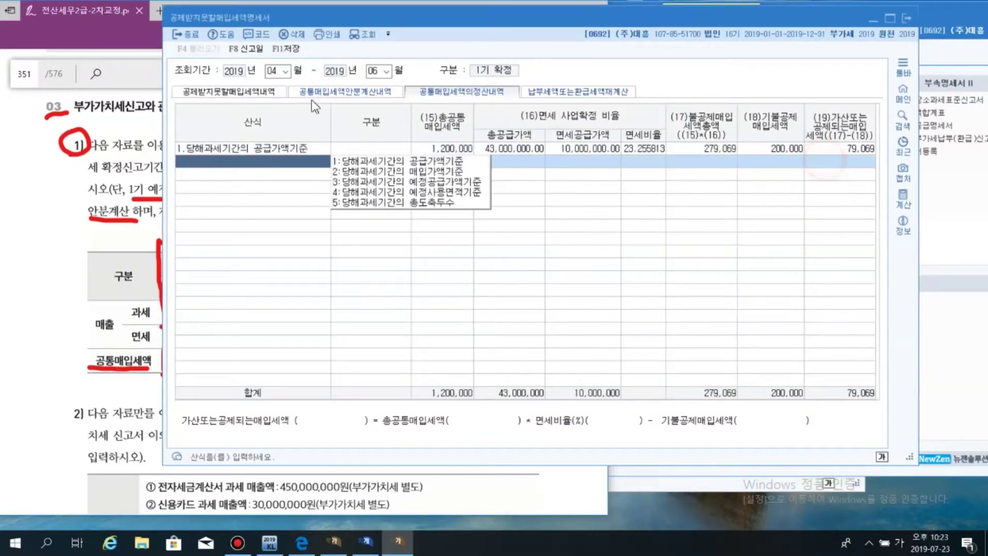
click(286, 48)
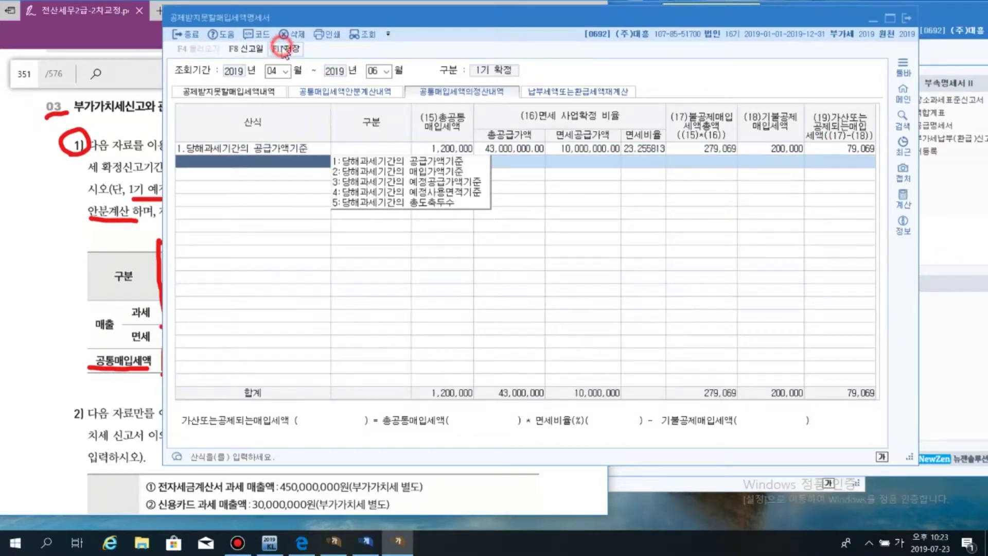
click(584, 150)
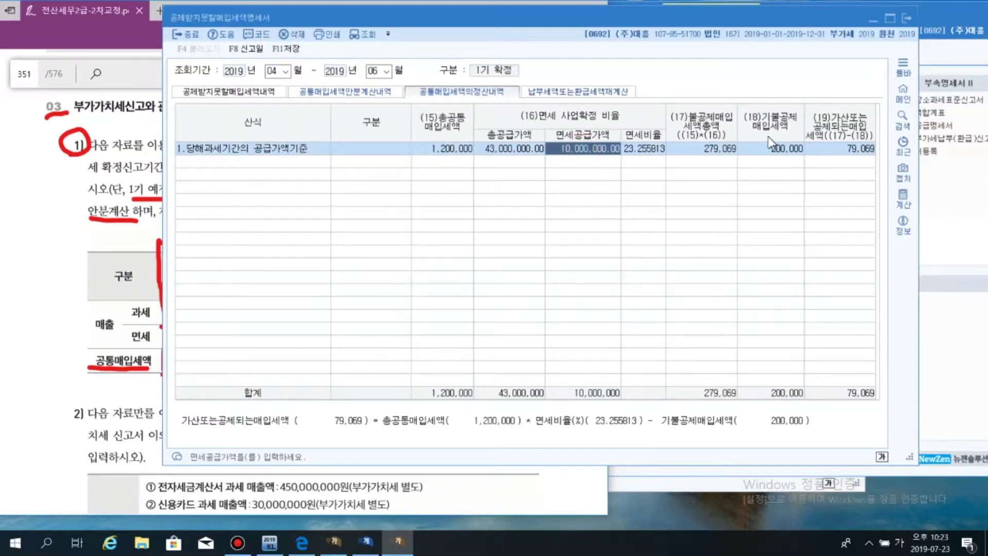
click(839, 151)
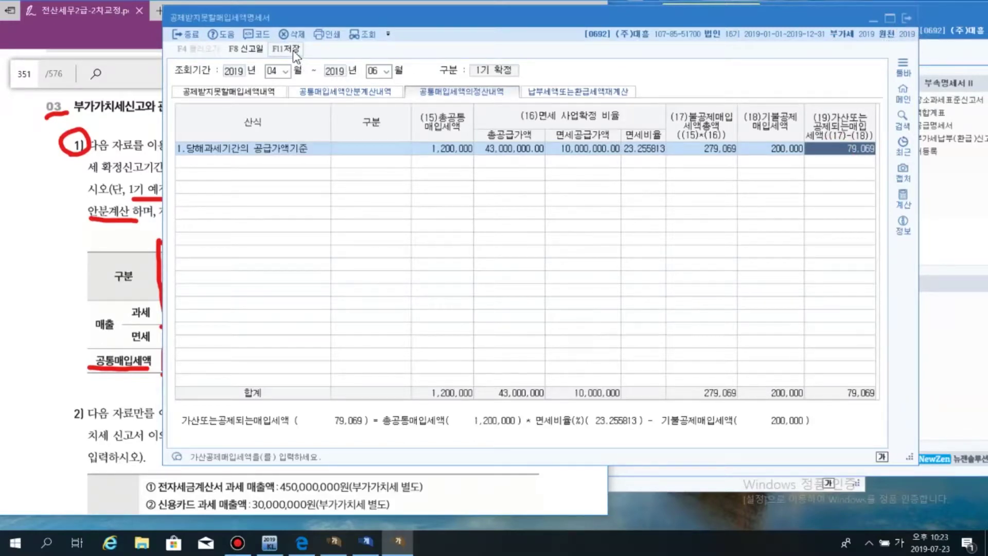
Close and reopen 공제받지못할매입세액명세서, set the period to 2019-04 through 2019-06, and load the saved data
click(908, 17)
drag(788, 33, 672, 38)
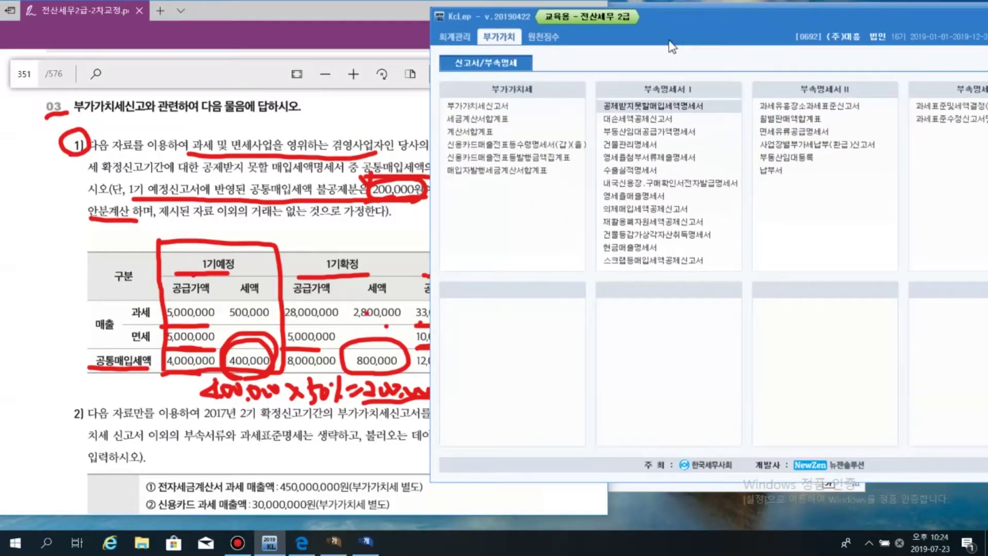
click(623, 104)
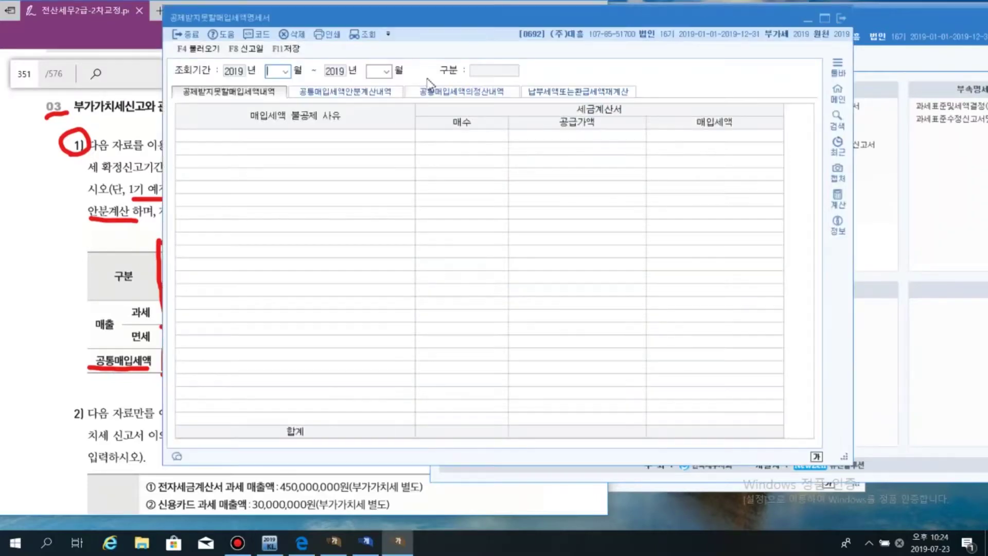
key(Return)
text(6)
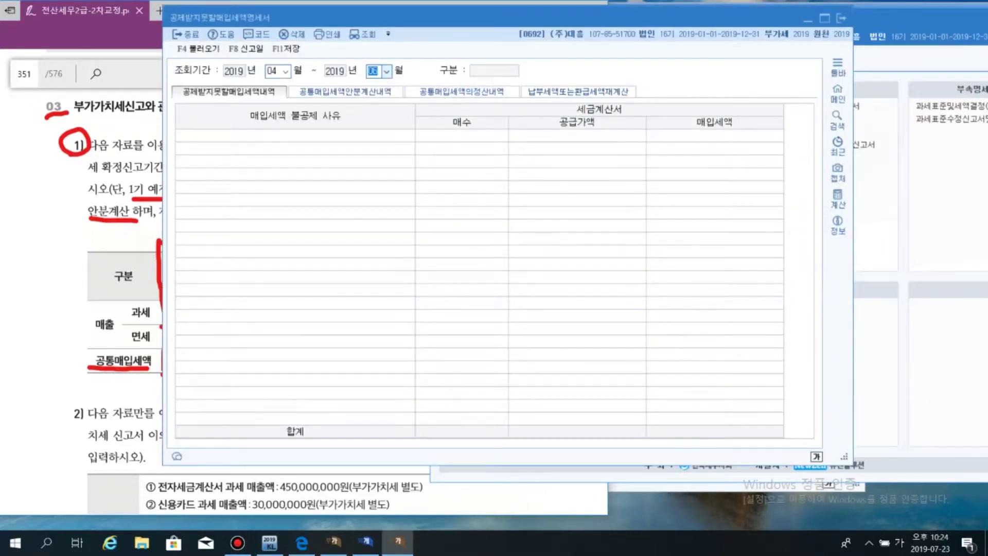
key(Return)
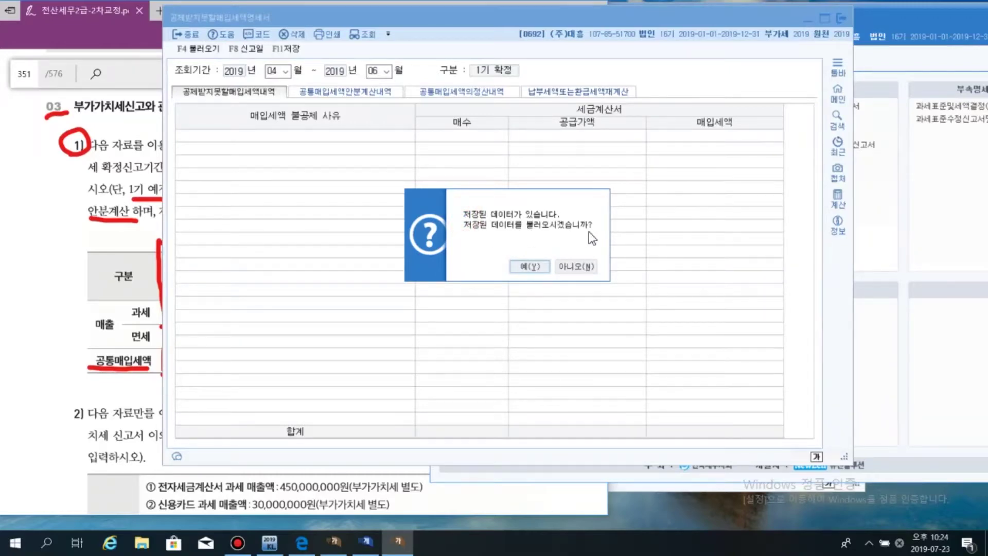
click(530, 266)
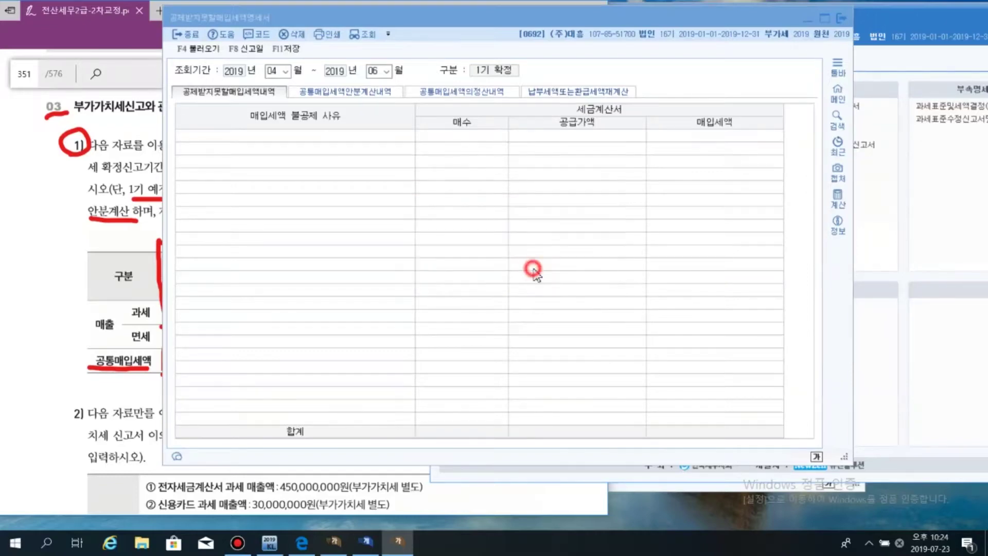
Check the reloaded 공통매입세액의정산내역 row, including its 총공급가액
click(416, 92)
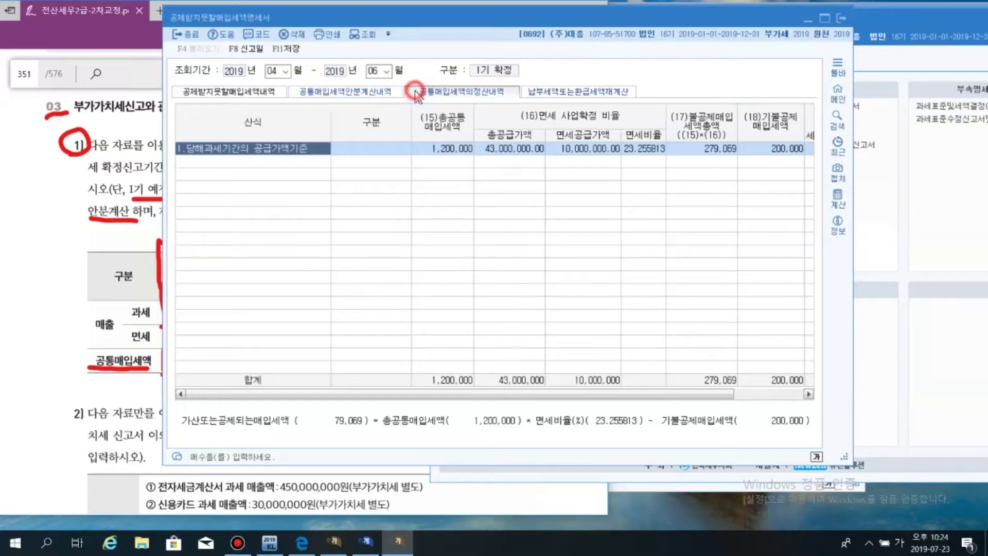
click(484, 149)
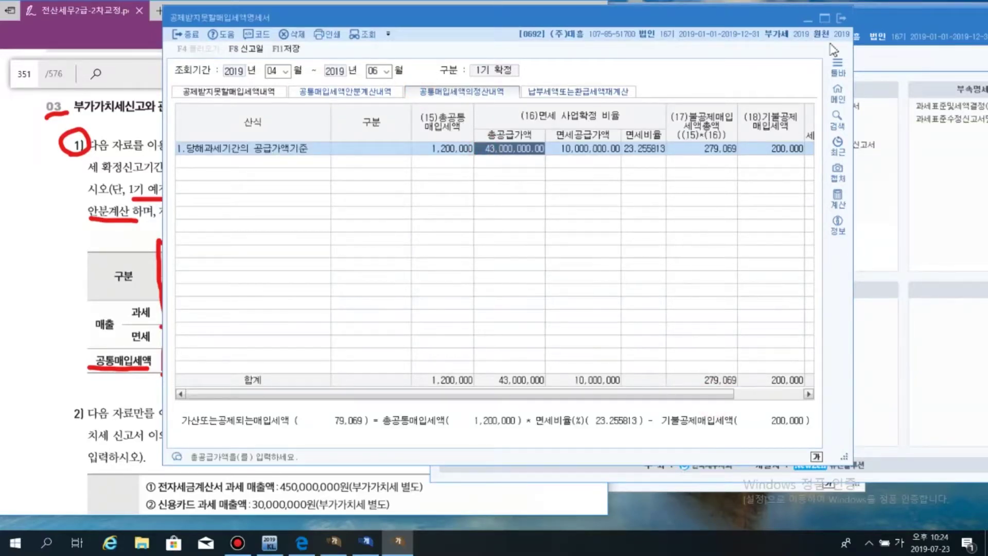
Requery 2019-04 to 2019-06 without the saved data, start a 당해과세기간의 공급가액기준 row without voucher data, and close the form unsaved
click(376, 72)
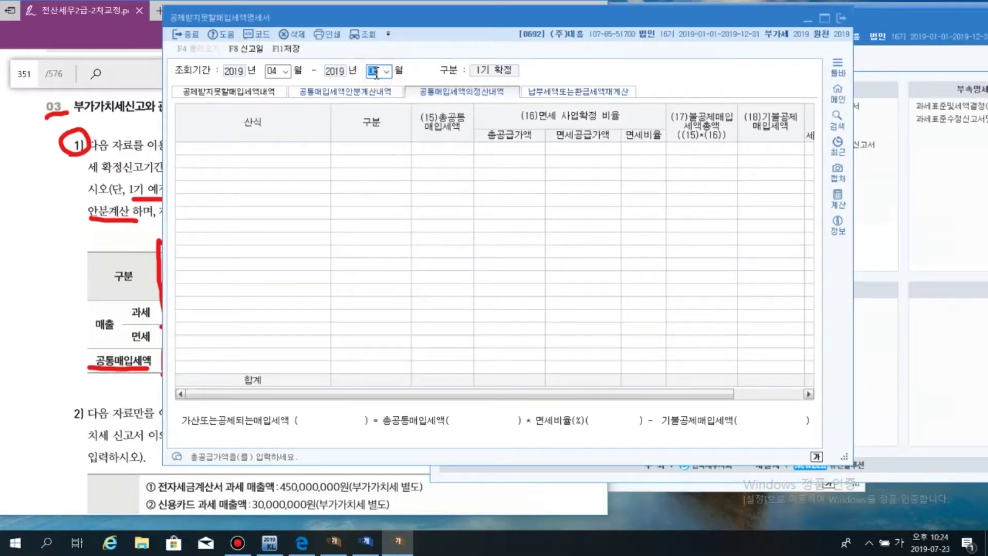
key(Return)
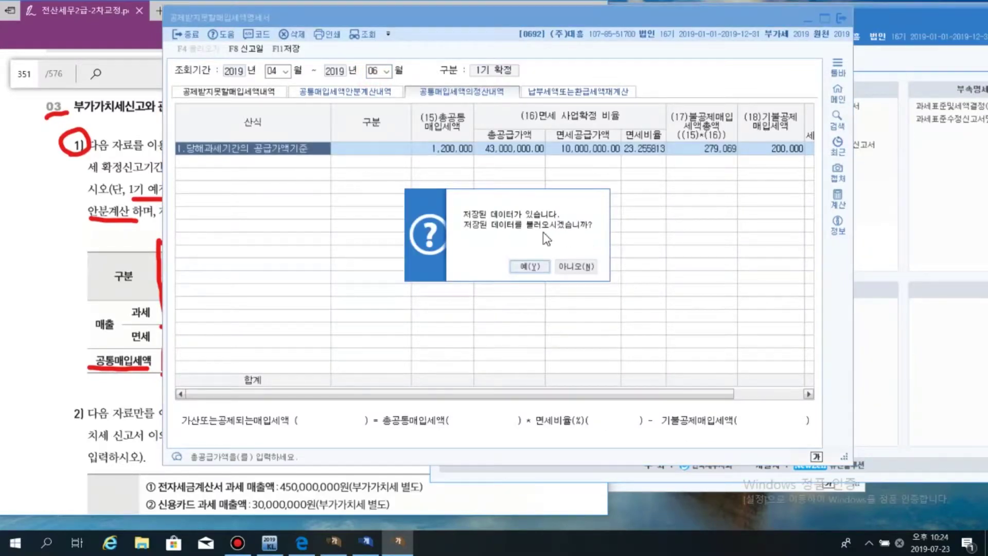
click(577, 266)
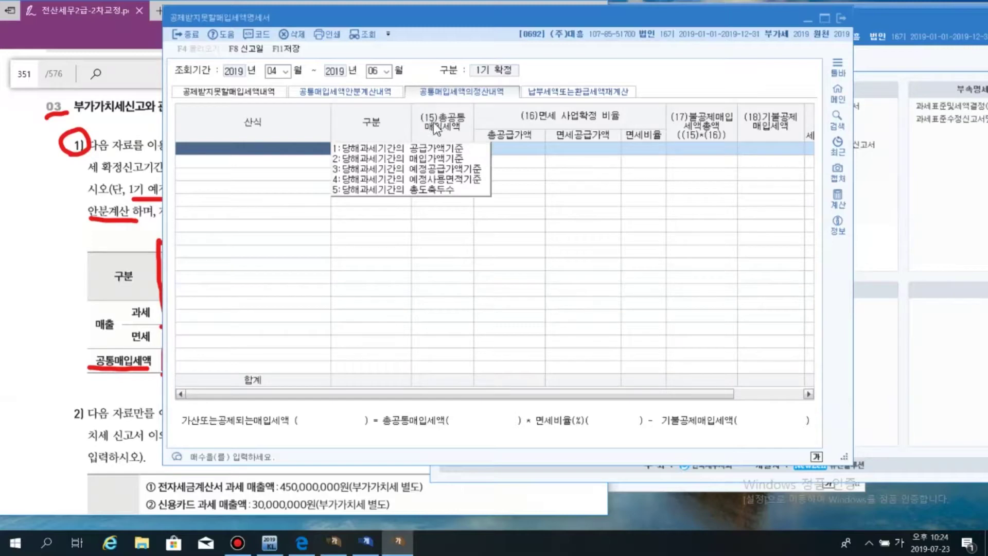
click(264, 150)
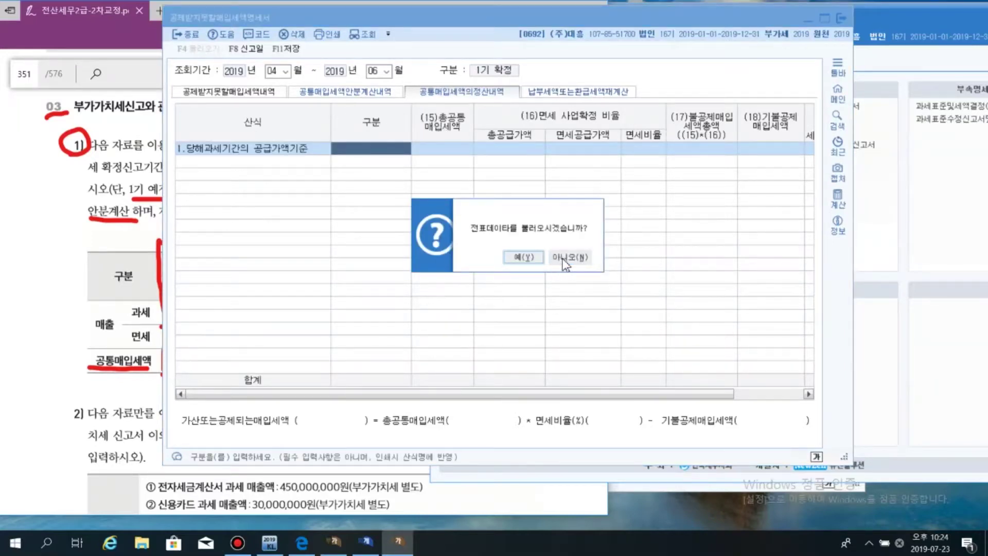
click(566, 261)
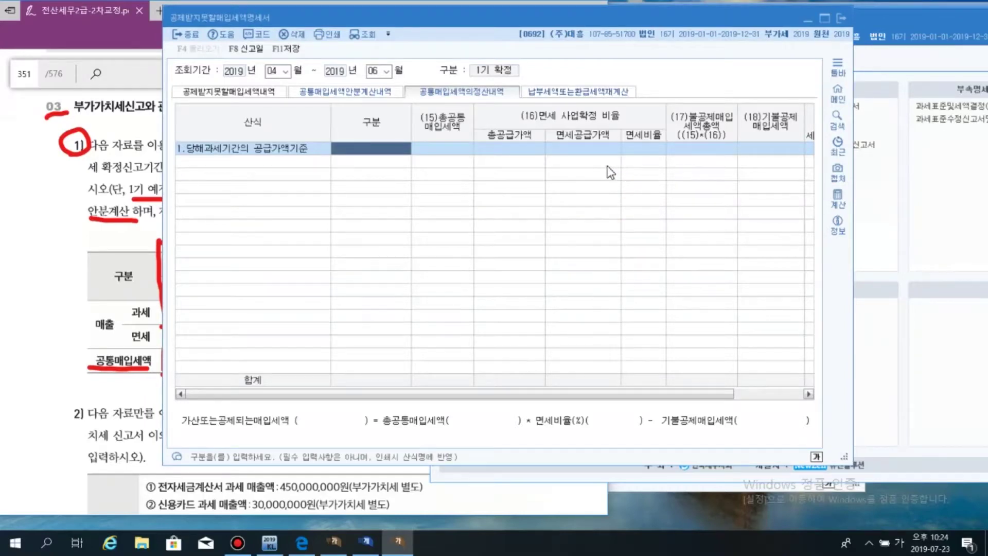
click(283, 151)
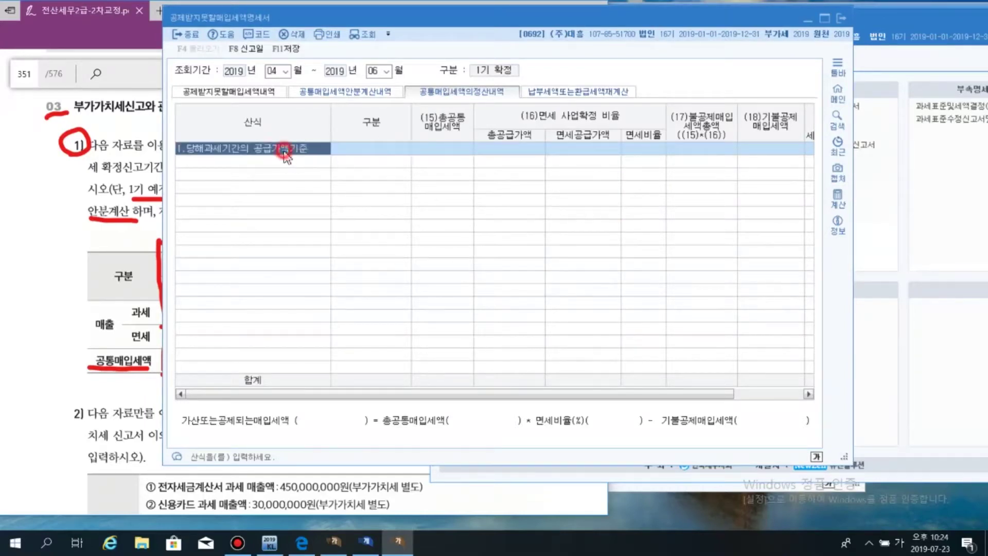
click(342, 170)
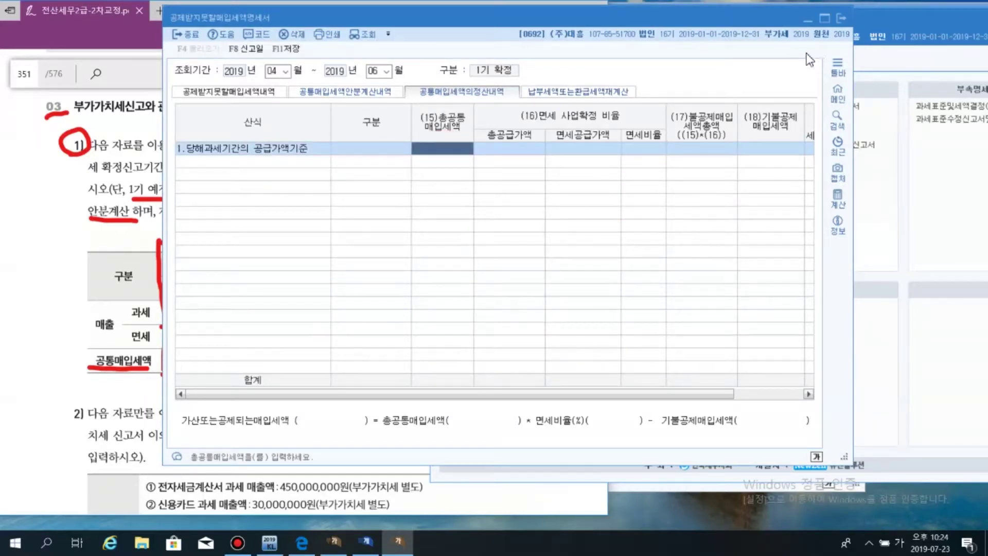
click(838, 20)
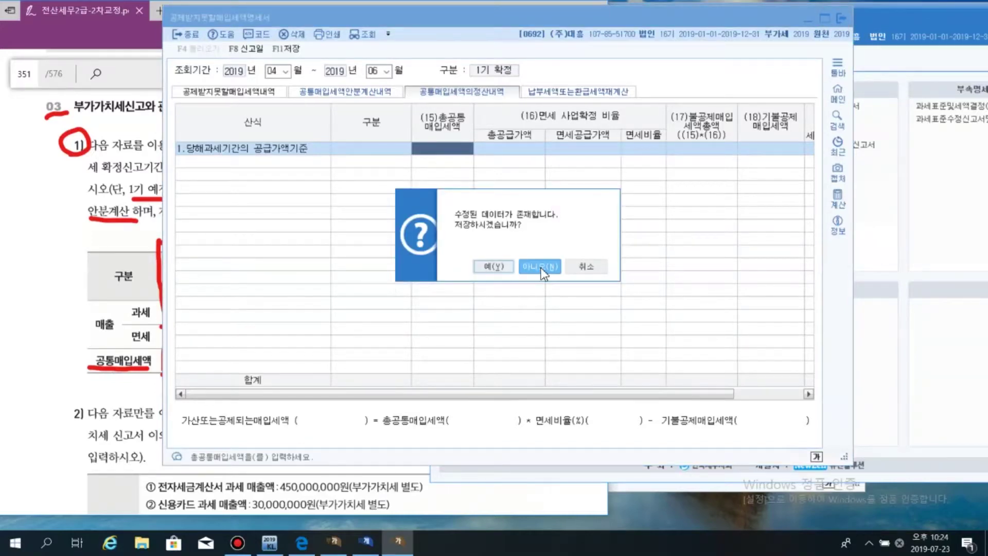
click(541, 268)
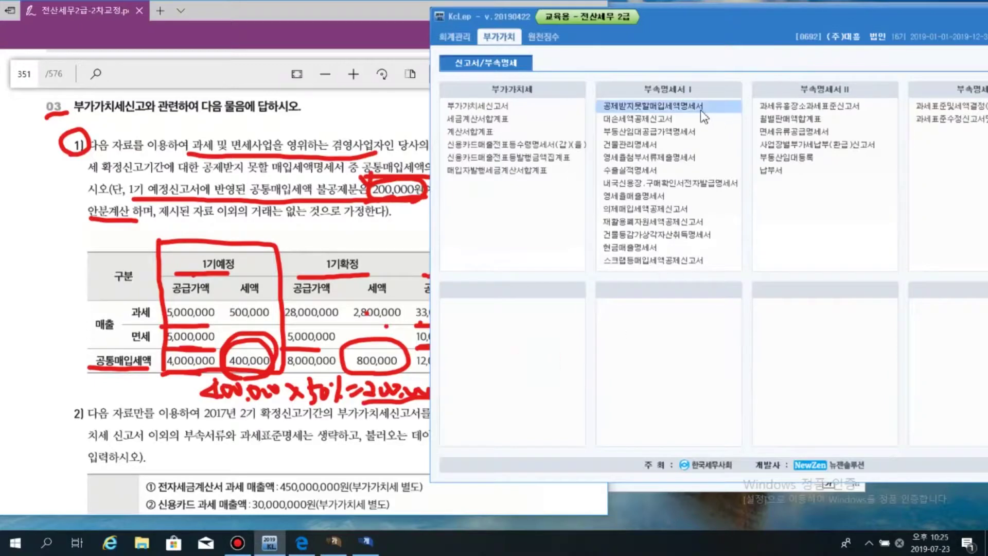
Reopen 공제받지못할매입세액명세서 for 2019-04 through 2019-06 with the saved data, check its 공통매입세액의정산내역, and close the form
click(689, 107)
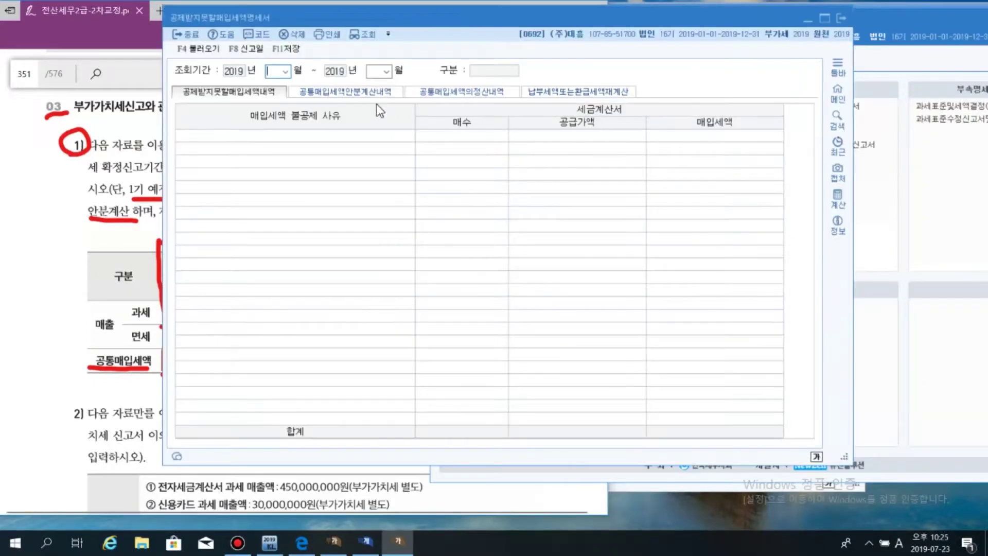
text(04)
key(Return)
text(06)
key(Return)
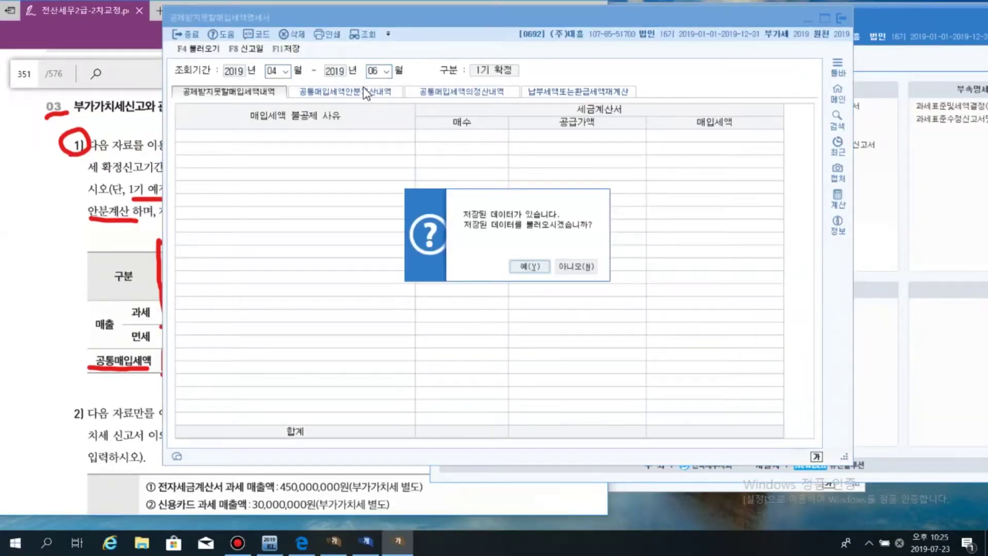
click(530, 266)
click(466, 92)
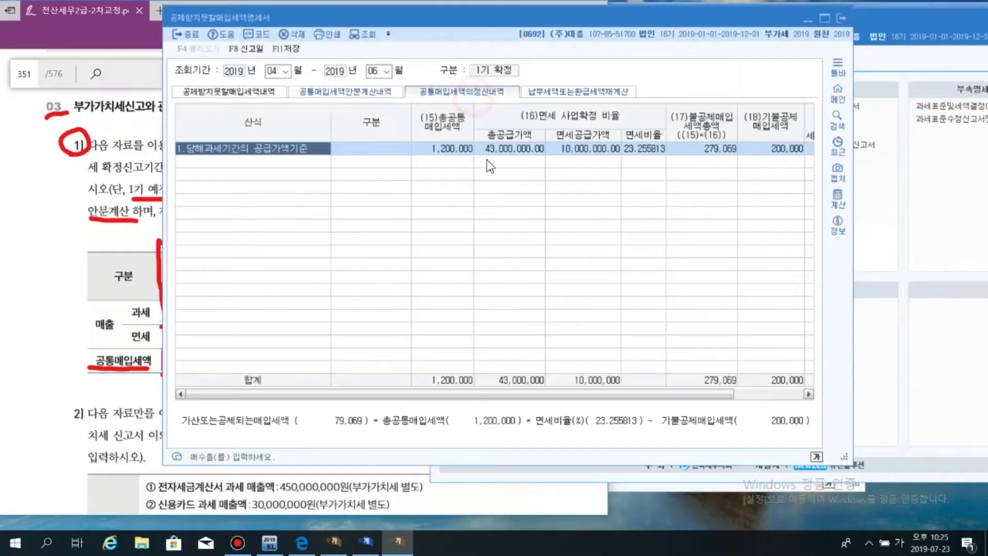
click(843, 18)
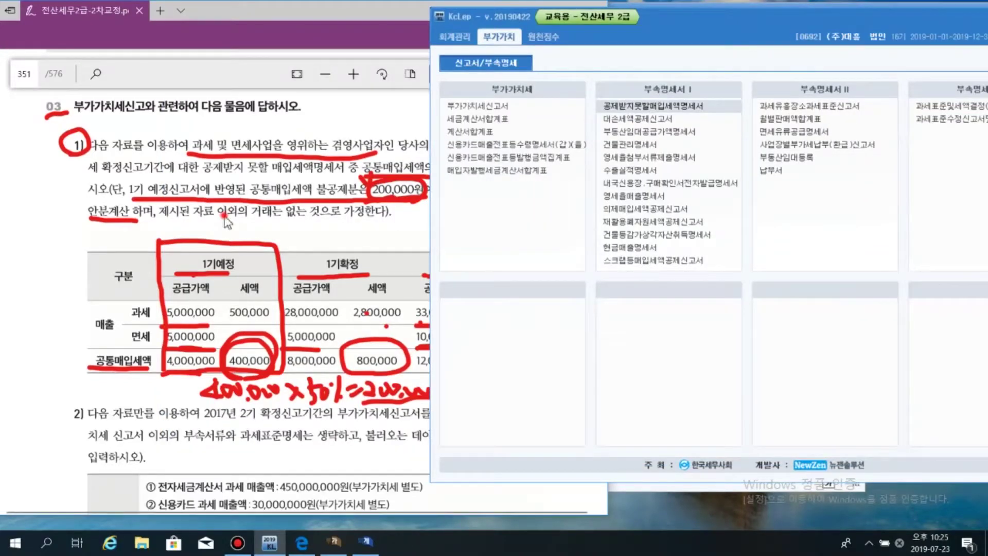
In the textbook PDF, circle the 1기예정, 1기확정 and 1기 전체 columns, point an arrow at 1기 전체, and draw a vertical line after 1기예정
click(222, 211)
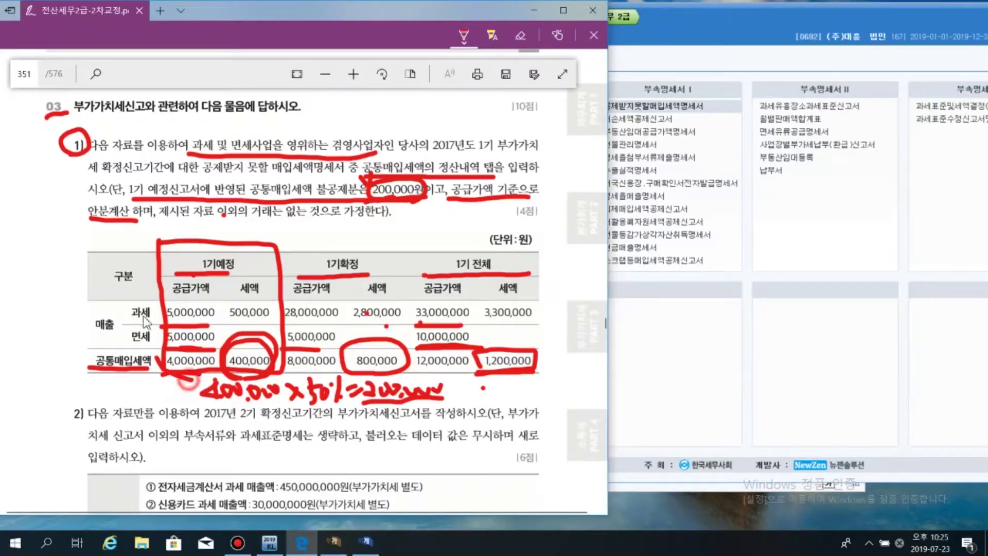
mouse_move(145, 315)
mouse_down()
mouse_move(253, 234)
mouse_move(260, 381)
mouse_up()
mouse_move(340, 386)
mouse_down()
mouse_move(285, 329)
mouse_move(379, 385)
mouse_up()
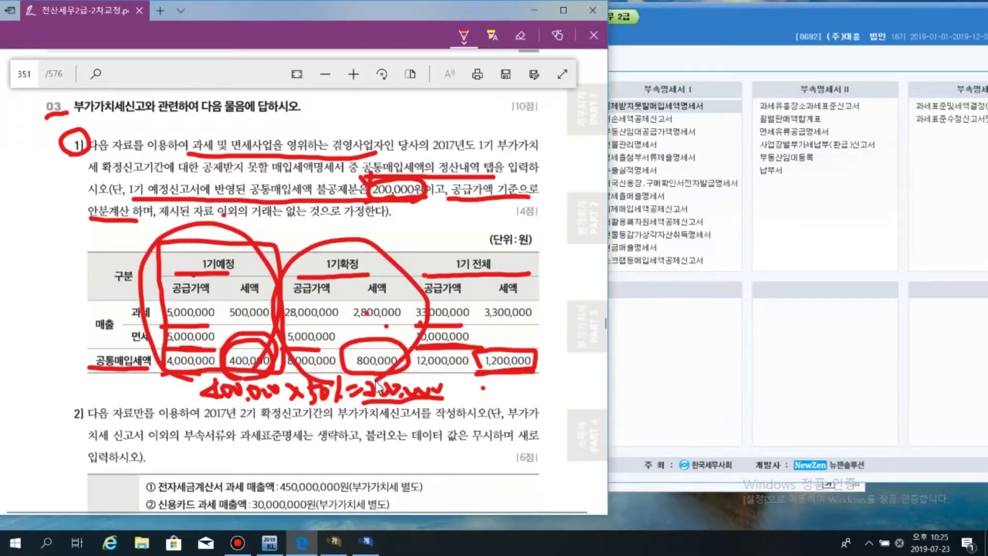
mouse_move(484, 393)
mouse_down()
mouse_move(428, 353)
mouse_move(554, 242)
mouse_move(494, 407)
mouse_move(487, 393)
mouse_up()
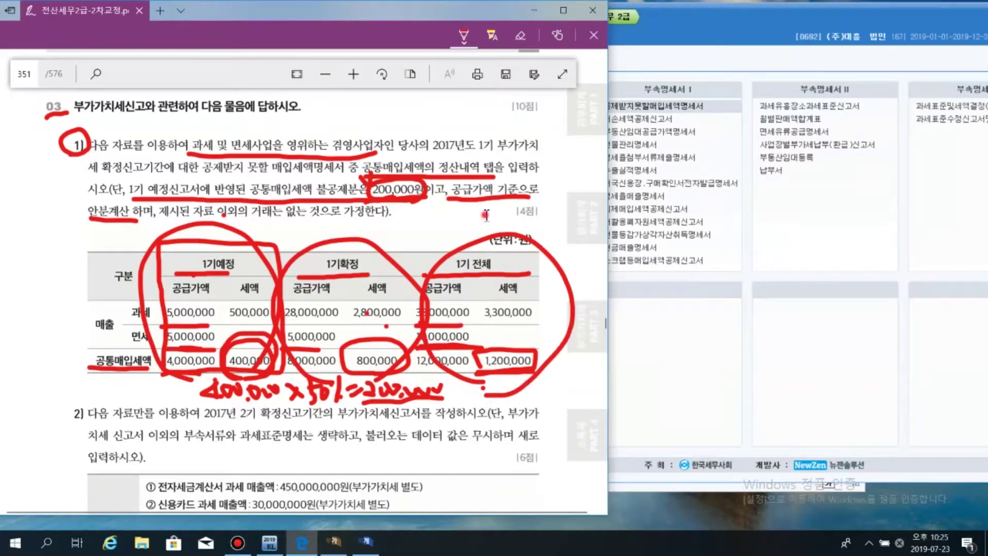
mouse_move(486, 215)
mouse_down()
mouse_move(536, 189)
mouse_move(502, 216)
mouse_move(503, 236)
mouse_up()
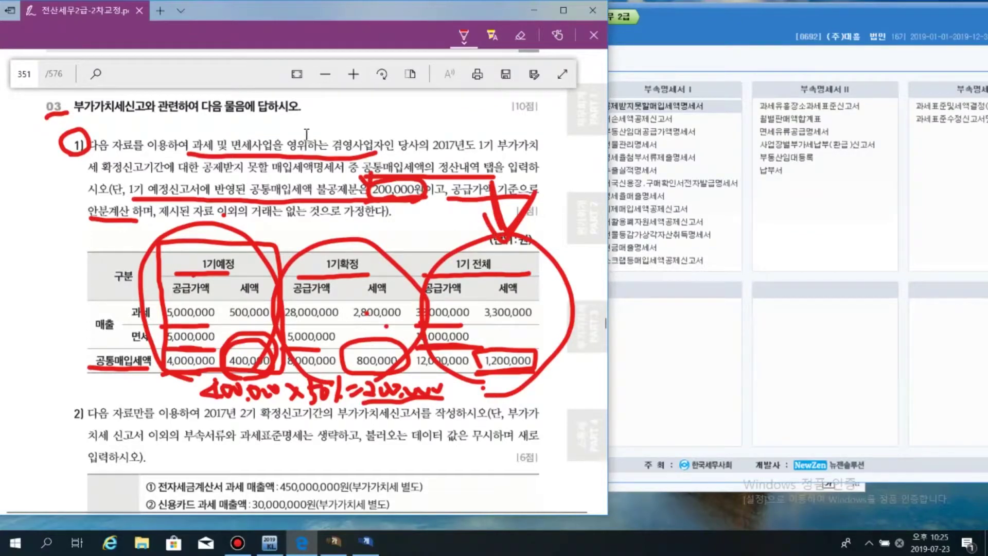
drag(282, 100, 271, 433)
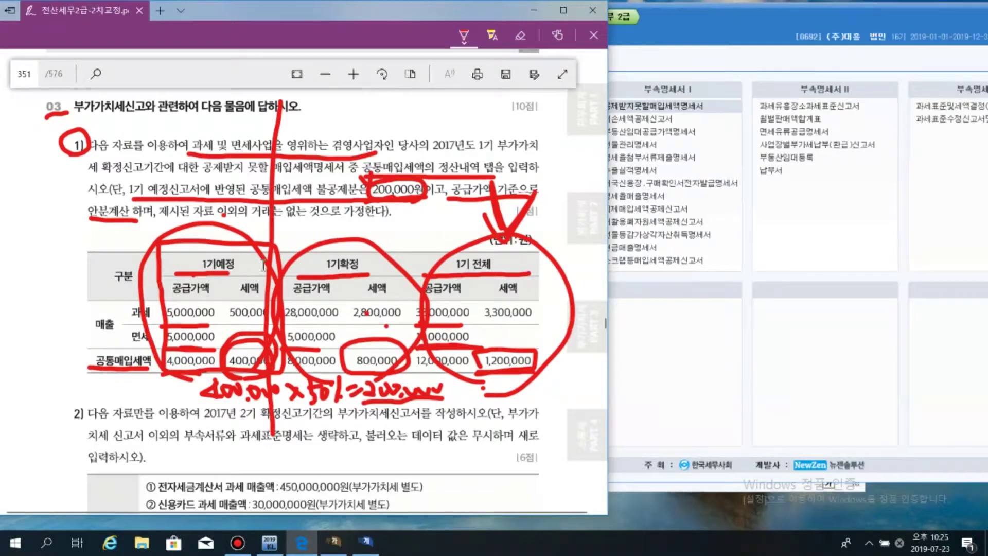
In blue ink, circle the 1기예정 section and its 400,000 공통매입세액, and underline and box its 과세 and 면세 공급가액
click(476, 42)
click(517, 163)
drag(214, 407, 103, 354)
mouse_move(82, 267)
mouse_down()
mouse_move(289, 270)
mouse_move(198, 401)
mouse_up()
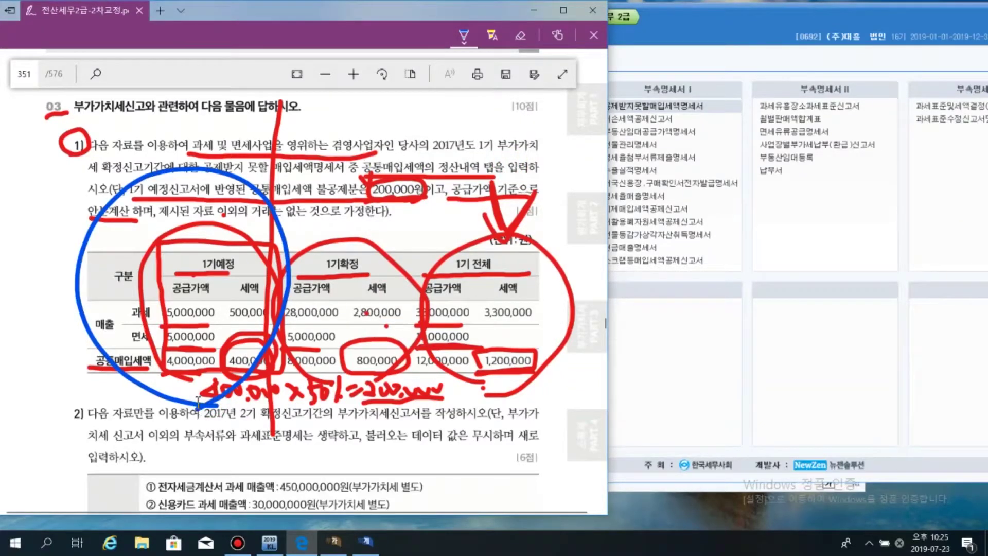
mouse_move(263, 406)
mouse_down()
mouse_move(246, 391)
mouse_move(242, 342)
mouse_move(248, 348)
mouse_up()
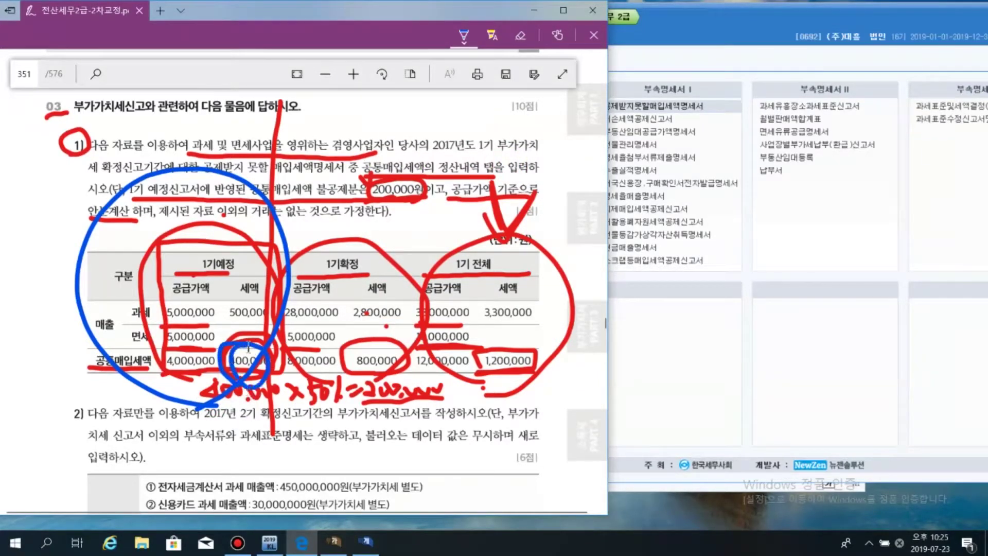
drag(144, 323, 206, 322)
drag(126, 346, 221, 346)
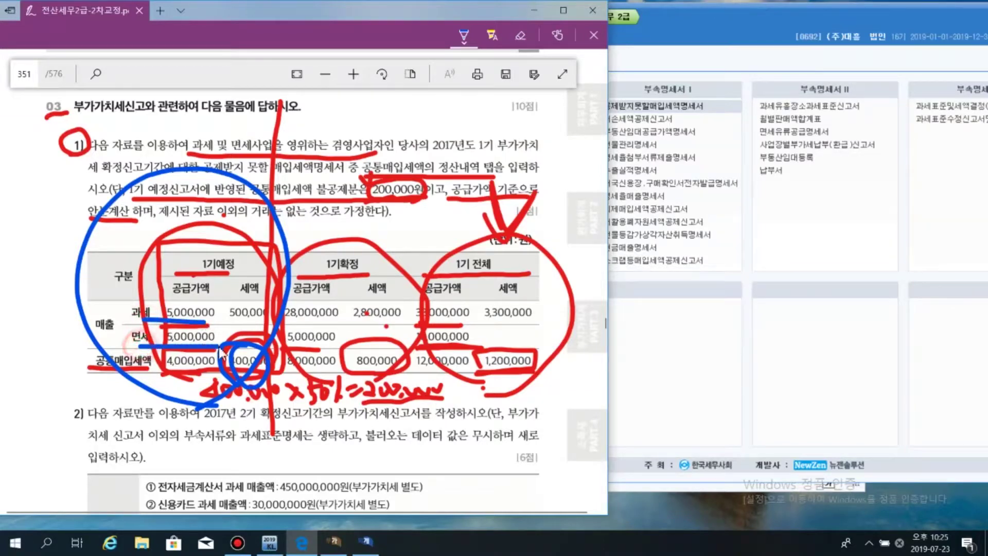
mouse_move(152, 341)
mouse_down()
mouse_move(180, 287)
mouse_move(216, 344)
mouse_up()
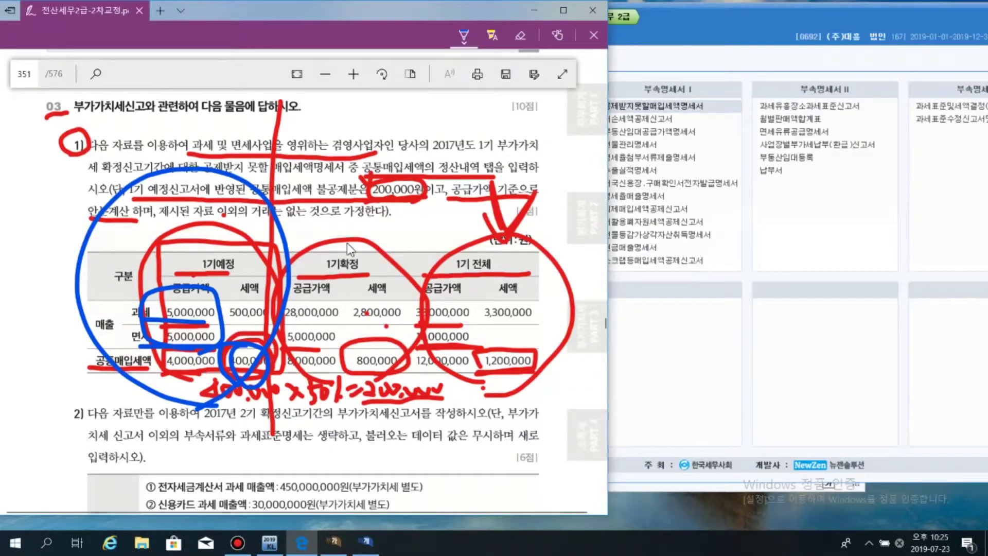
Set the pen colour to red and go to question 03 on page 313
click(464, 37)
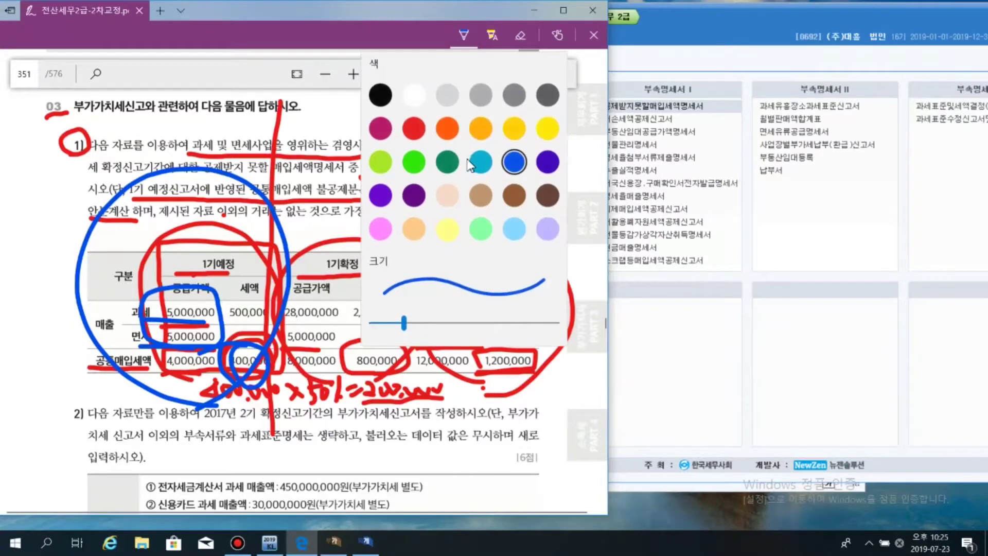
click(416, 133)
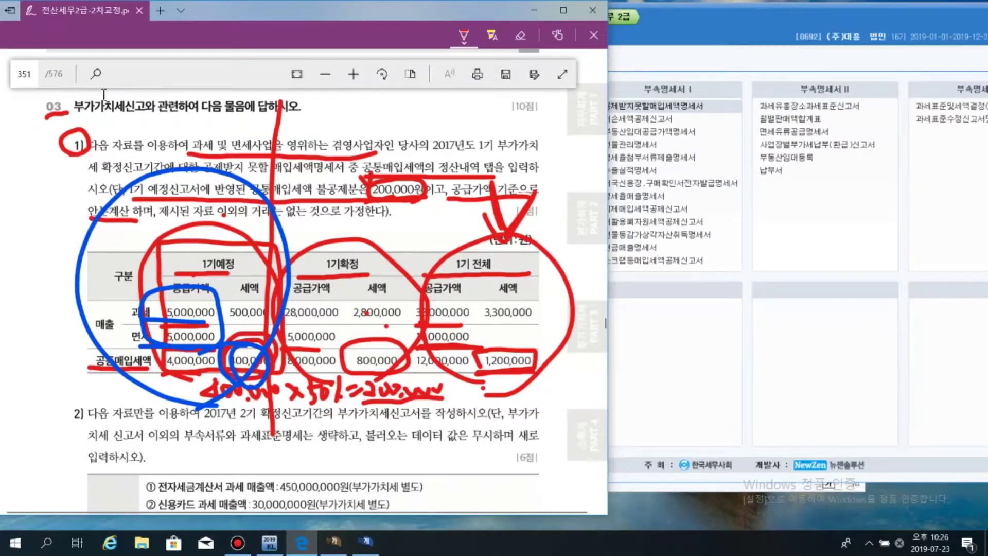
click(35, 74)
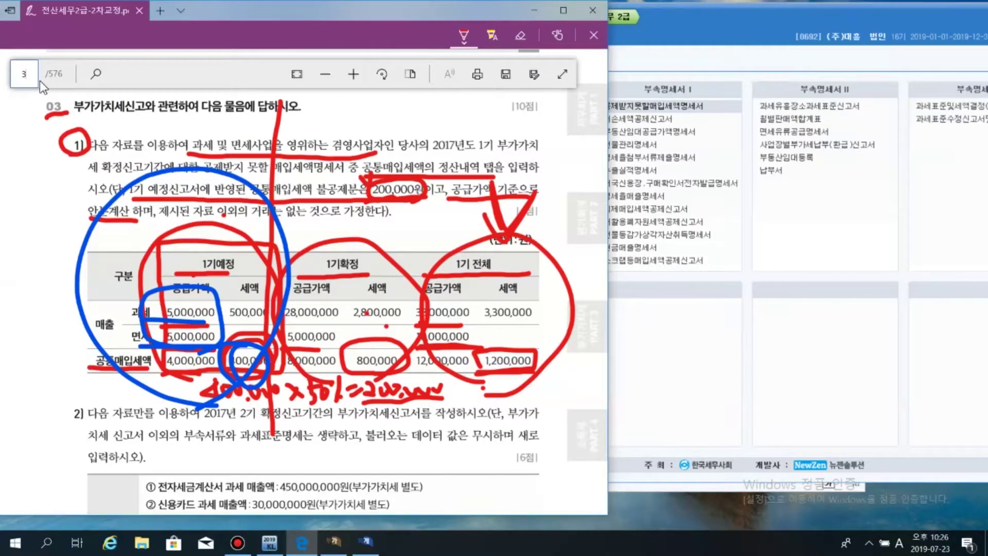
text(313)
key(Return)
scroll(132, 206, down, 4)
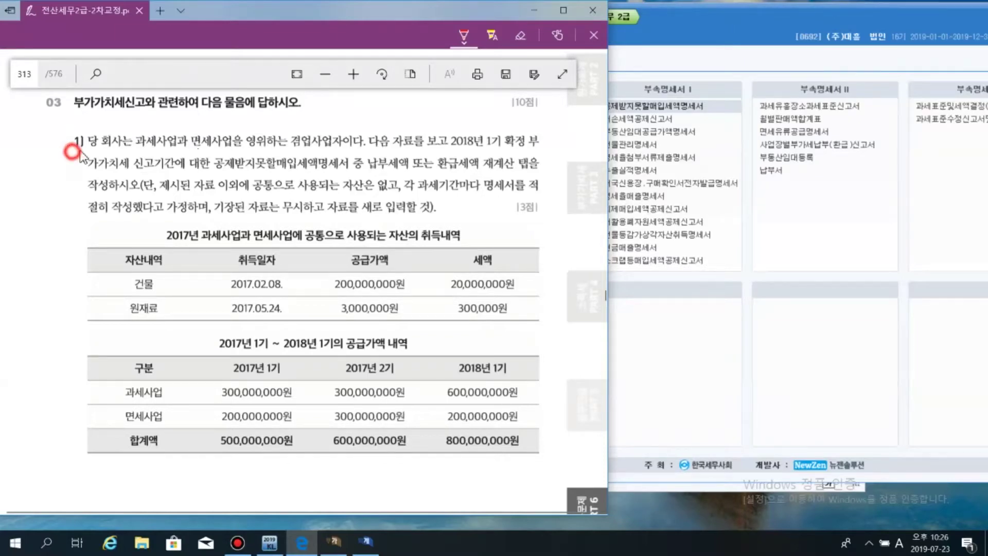
Underline item 1) and 과세사업과 면세사업을 영위하는 겸업사업자, then underline 1기 확정, circle 확정 and add a check mark above
drag(71, 152, 82, 149)
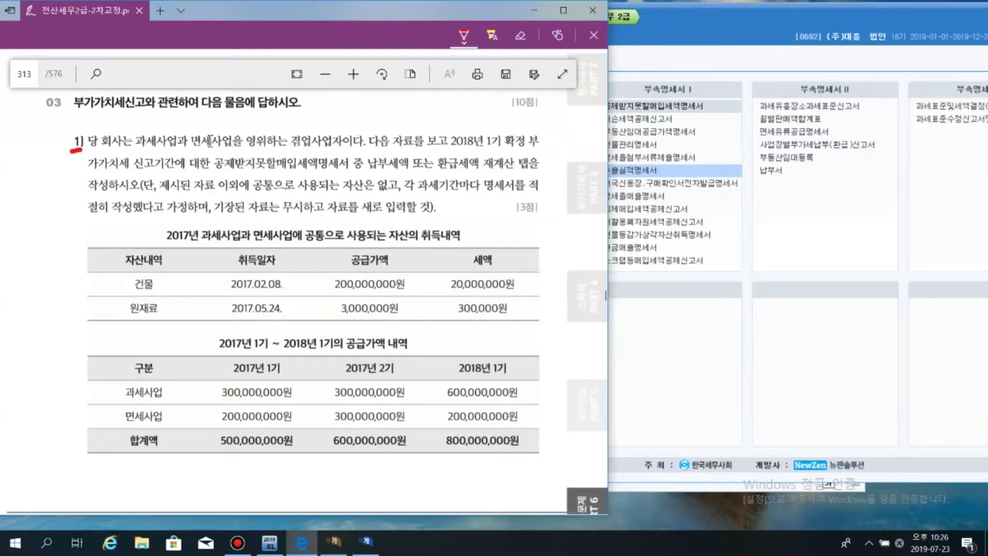
drag(132, 147, 332, 149)
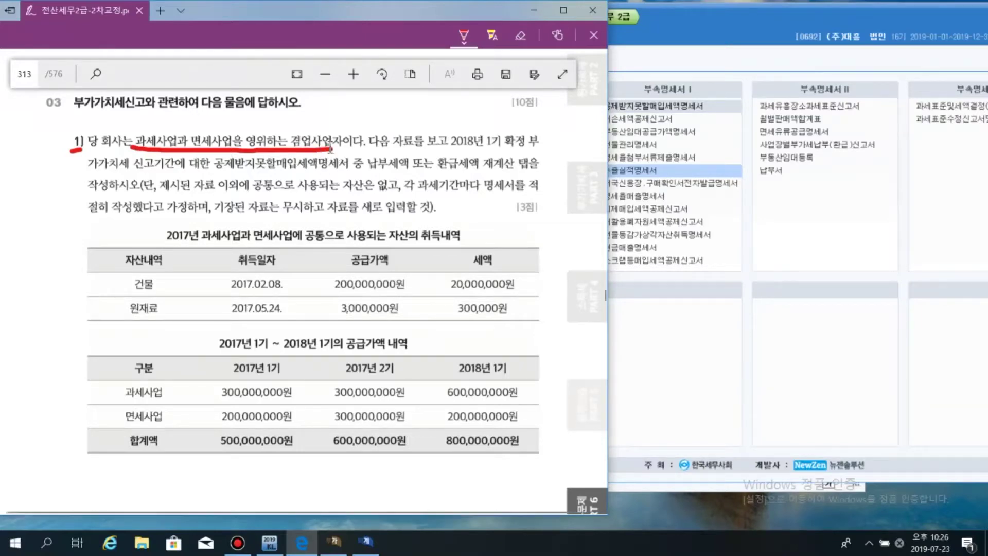
drag(484, 150, 528, 147)
mouse_move(507, 157)
mouse_down()
mouse_move(503, 145)
mouse_move(527, 124)
mouse_move(517, 154)
mouse_up()
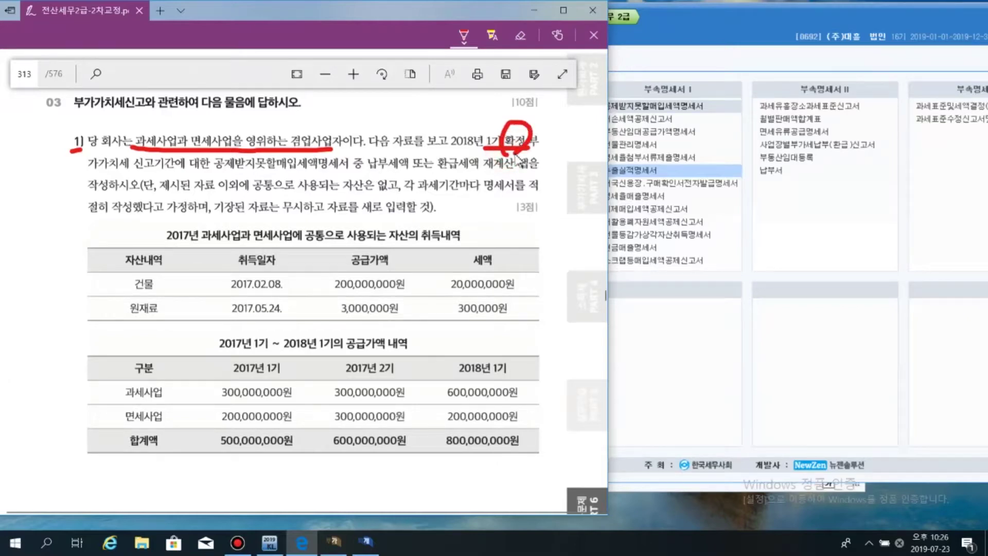
drag(487, 108, 511, 106)
Underline 납부세액 또는 환급세액 재계산 탭 and 작성하시오 in the question text
drag(361, 175, 515, 173)
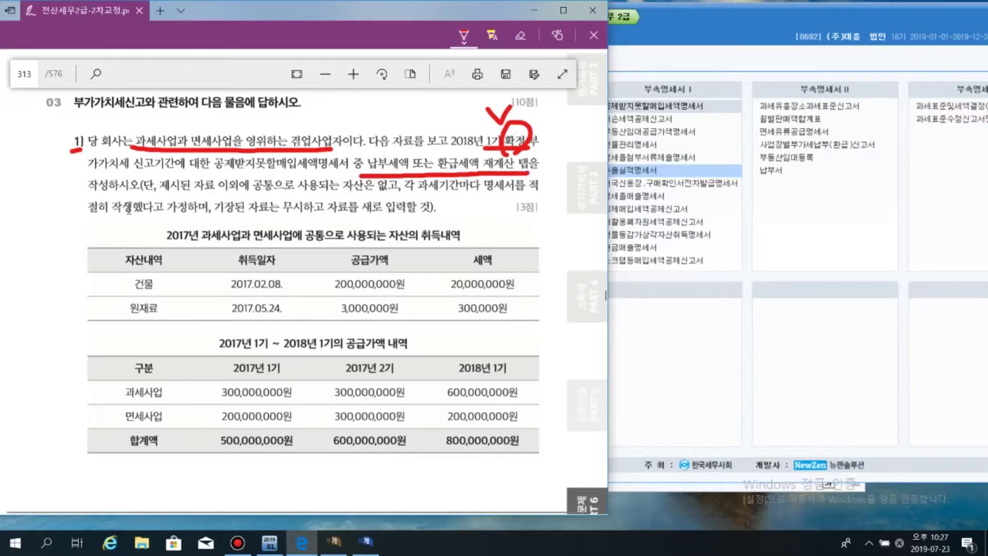
drag(83, 195, 132, 195)
drag(359, 192, 414, 192)
Move the KcLep window clear of the textbook PDF, and underline 건물 and 원재료 in the asset acquisition table
click(796, 242)
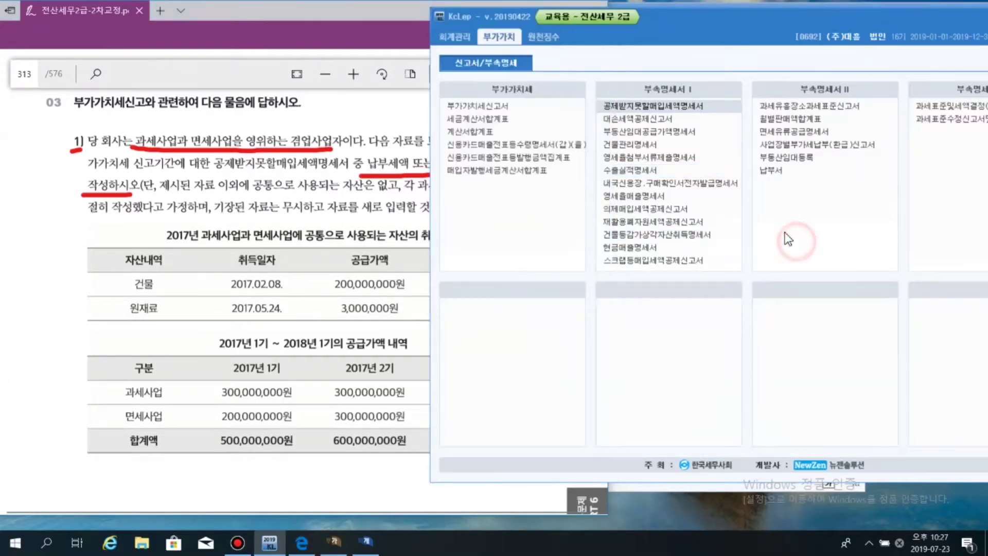
drag(761, 29, 884, 23)
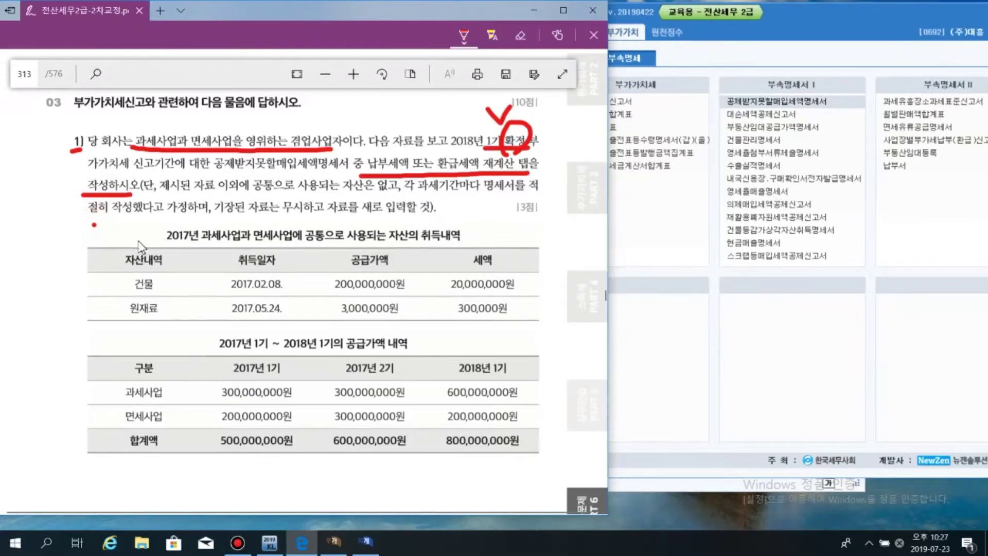
mouse_move(127, 297)
mouse_down()
mouse_move(159, 299)
mouse_move(164, 320)
mouse_up()
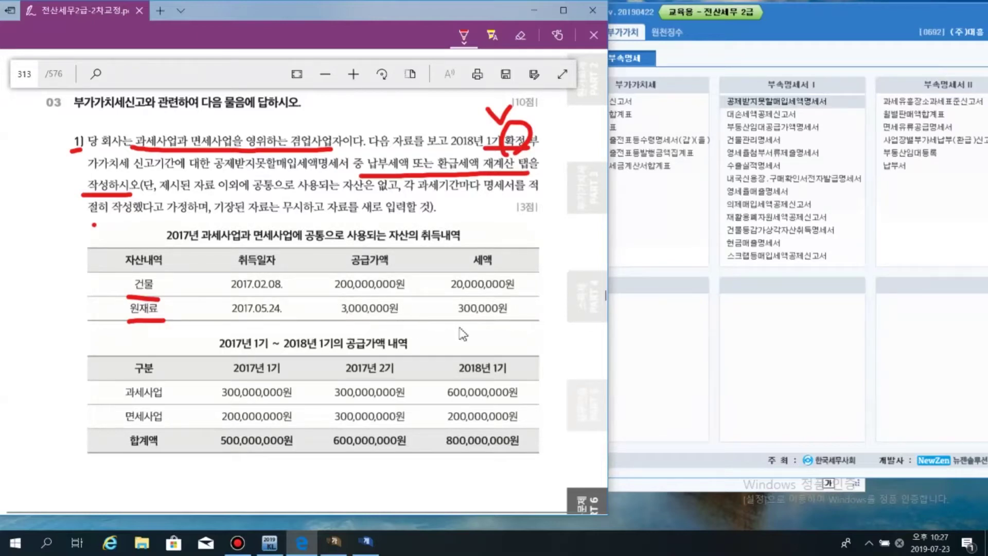
Underline the 300,000원 tax amount, circle 건물 and cross out 원재료 in the asset acquisition table
drag(454, 323, 501, 322)
mouse_move(155, 299)
mouse_down()
mouse_move(121, 284)
mouse_move(157, 261)
mouse_up()
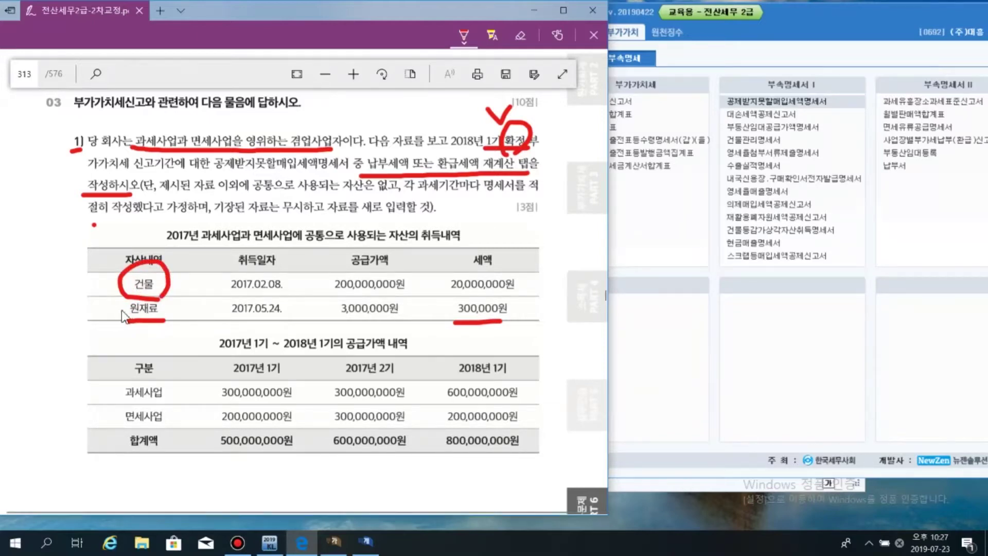
mouse_move(159, 303)
mouse_down()
mouse_move(129, 320)
mouse_move(163, 320)
mouse_up()
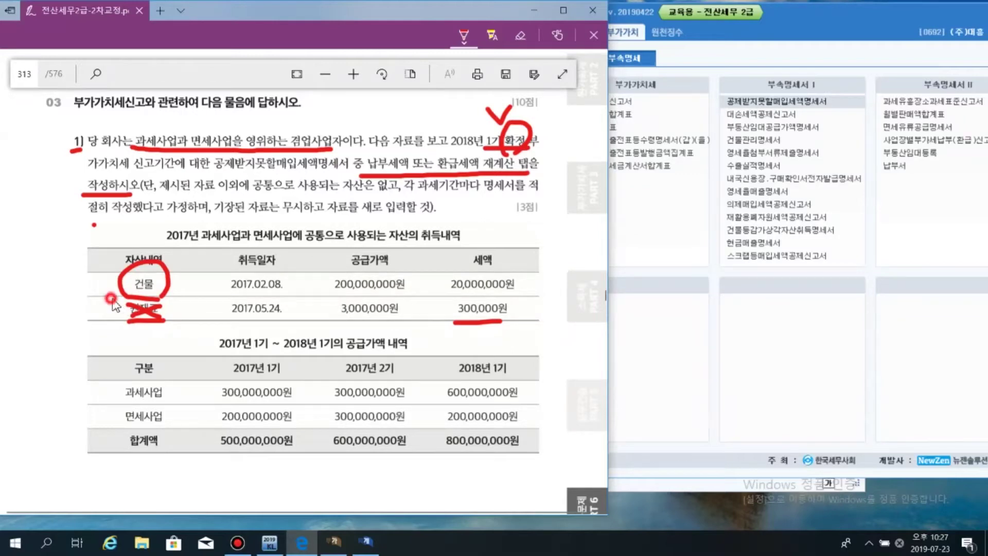
mouse_move(109, 298)
mouse_down()
mouse_move(528, 293)
mouse_move(538, 276)
mouse_move(154, 266)
mouse_up()
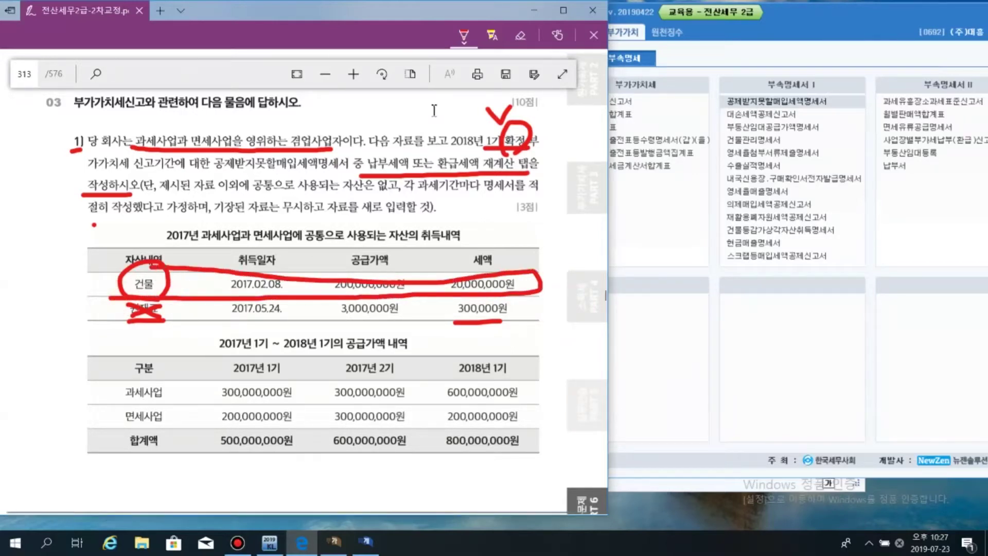
click(513, 41)
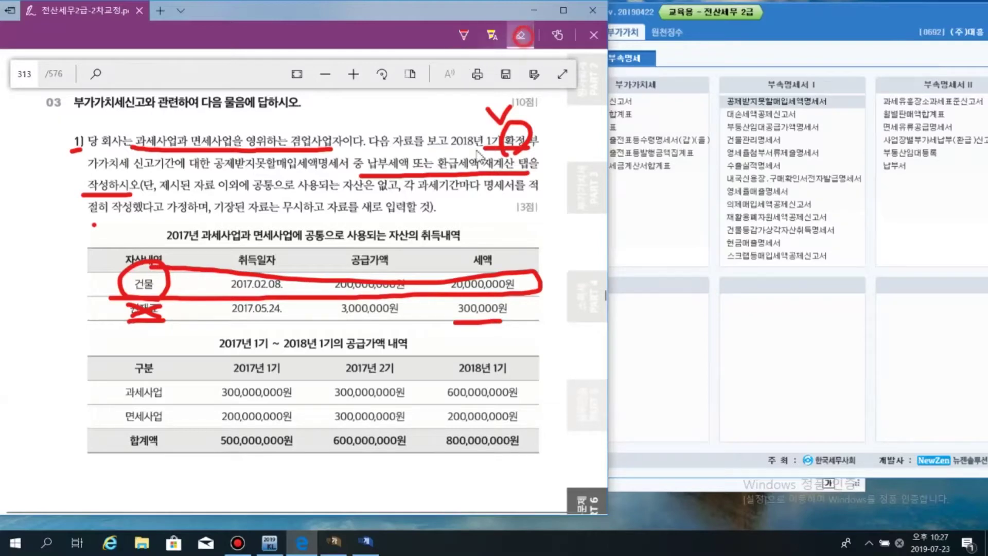
click(517, 274)
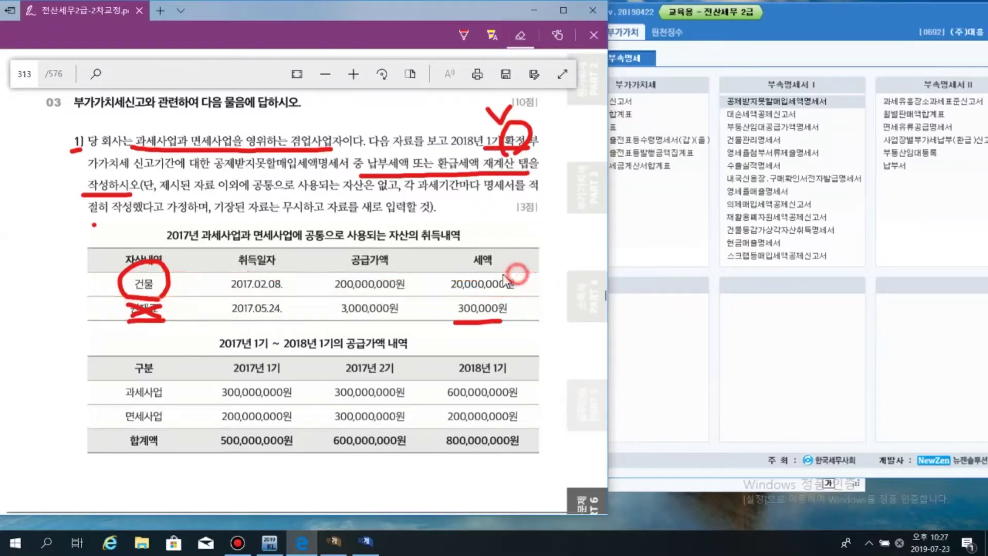
Outline the whole 건물 row in red pen, put an X beside the 원재료 row and circle the 20,000,000원 tax amount
click(465, 37)
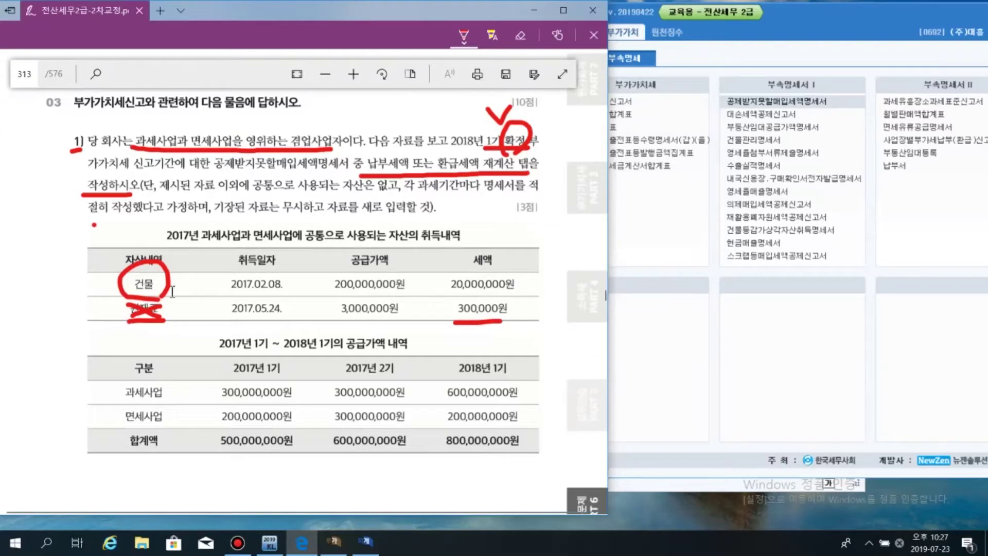
mouse_move(124, 297)
mouse_down()
mouse_move(474, 303)
mouse_move(529, 289)
mouse_move(422, 271)
mouse_move(135, 269)
mouse_up()
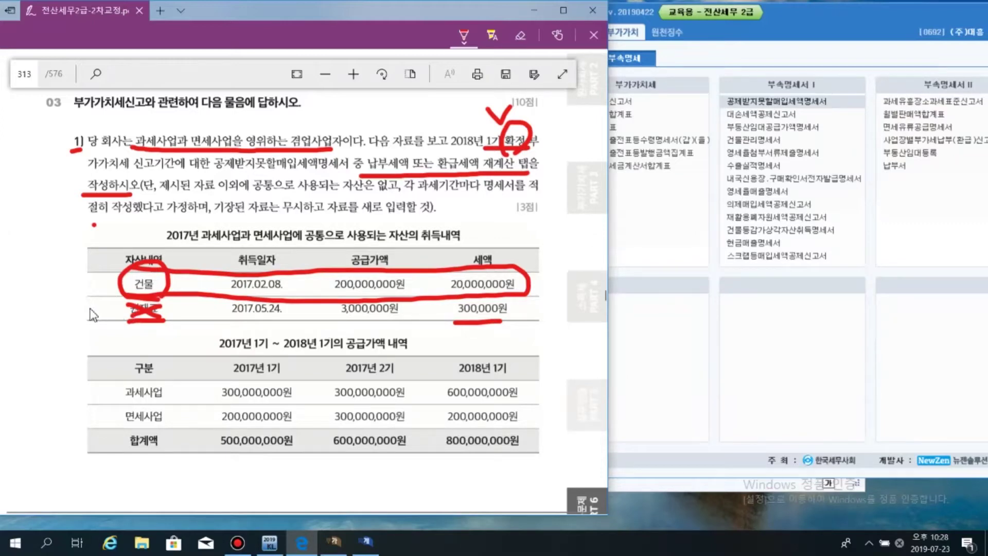
mouse_move(107, 300)
mouse_down()
mouse_move(84, 323)
mouse_move(108, 323)
mouse_up()
mouse_move(461, 300)
mouse_down()
mouse_move(439, 288)
mouse_move(515, 265)
mouse_move(529, 295)
mouse_up()
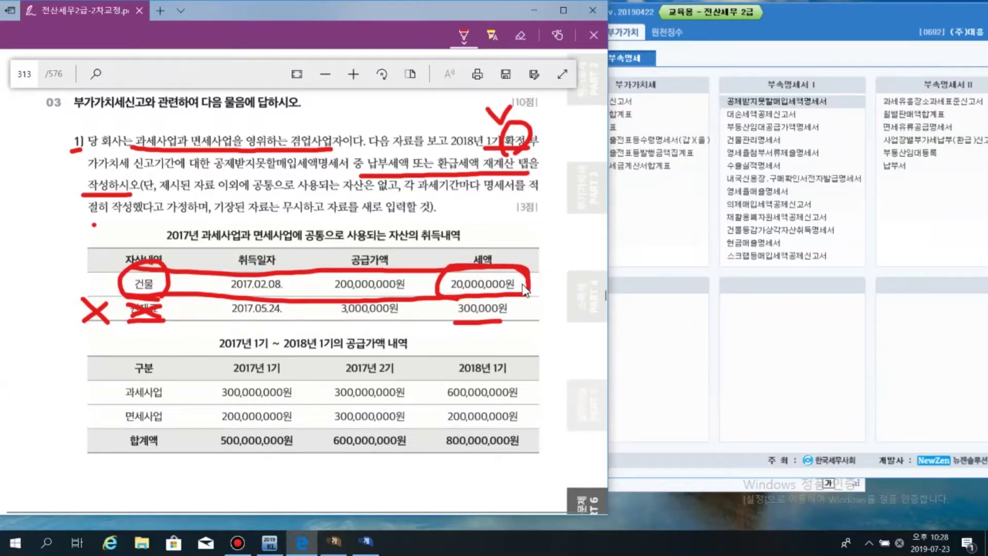
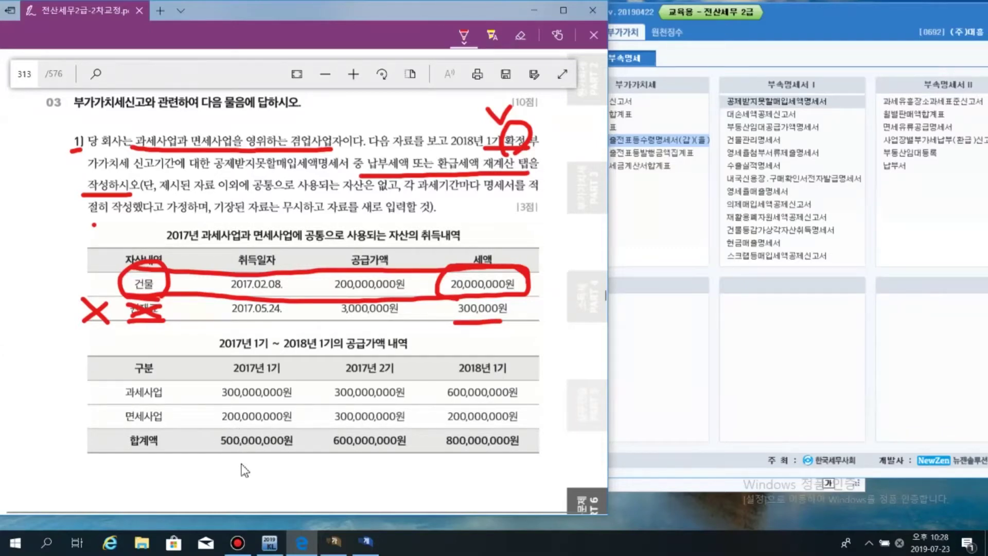
Write 40% under the 2017년 1기 column and 50% under the 2017년 2기 column of the supply table
mouse_move(243, 467)
mouse_down()
mouse_move(216, 468)
mouse_move(228, 475)
mouse_move(254, 464)
mouse_up()
click(269, 456)
key(ctrl+z)
mouse_move(345, 461)
mouse_down()
mouse_move(351, 485)
mouse_move(361, 461)
mouse_move(366, 483)
mouse_move(374, 466)
mouse_move(385, 484)
mouse_up()
click(396, 474)
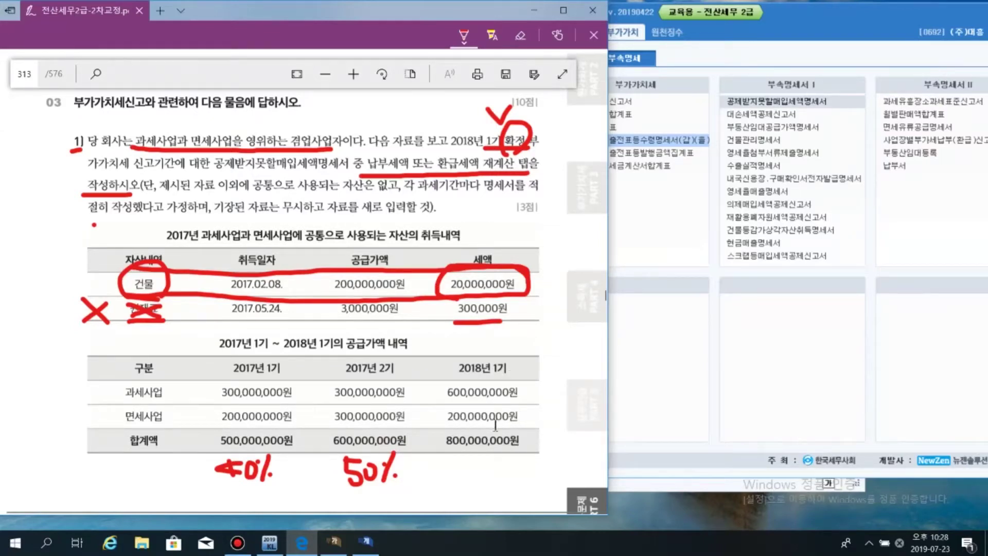
Dot the 2018년 1기 합계액 and 면세사업 amounts and write 25% under that column
click(442, 444)
click(442, 420)
mouse_move(465, 463)
mouse_down()
mouse_move(482, 483)
mouse_move(487, 470)
mouse_move(481, 484)
mouse_up()
mouse_move(485, 462)
mouse_down()
mouse_move(501, 460)
mouse_move(507, 486)
mouse_up()
click(517, 481)
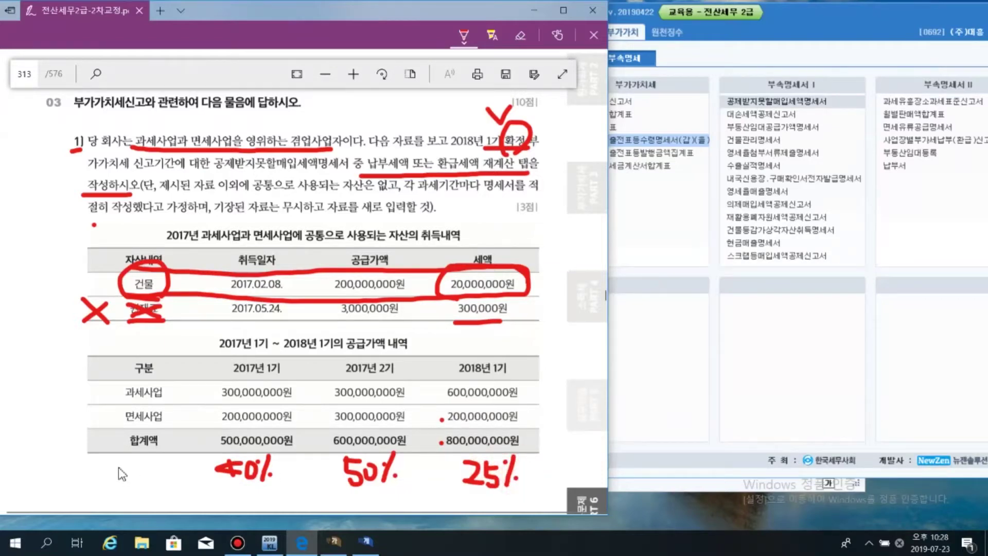
Label the handwritten percentages 면세, underline 40% and note 불공 beside it
mouse_move(104, 460)
mouse_down()
mouse_move(126, 470)
mouse_move(119, 484)
mouse_move(133, 464)
mouse_move(135, 485)
mouse_move(151, 482)
mouse_up()
mouse_move(145, 470)
mouse_down()
mouse_move(155, 470)
mouse_move(153, 482)
mouse_up()
drag(159, 460, 159, 485)
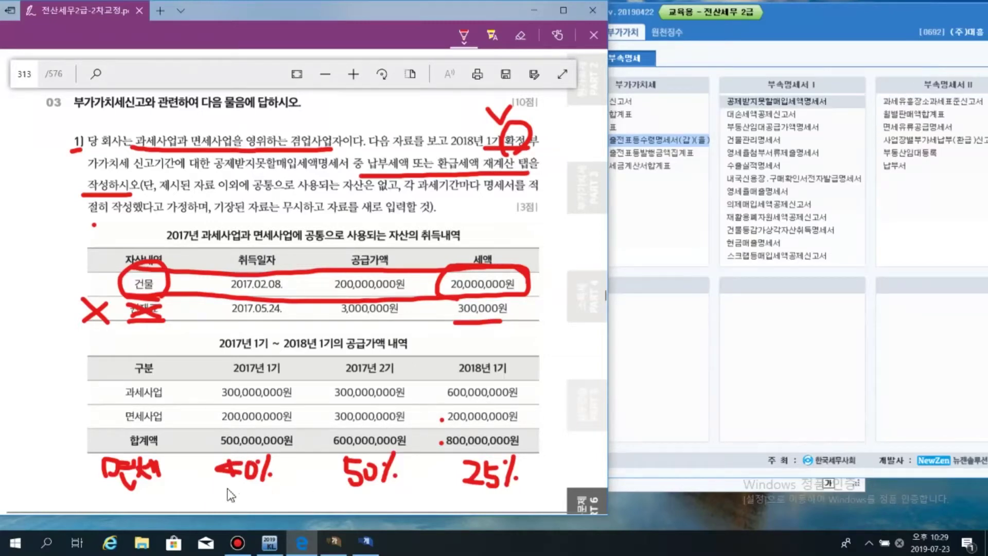
mouse_move(210, 488)
mouse_down()
mouse_move(268, 483)
mouse_move(286, 503)
mouse_move(314, 489)
mouse_move(317, 509)
mouse_up()
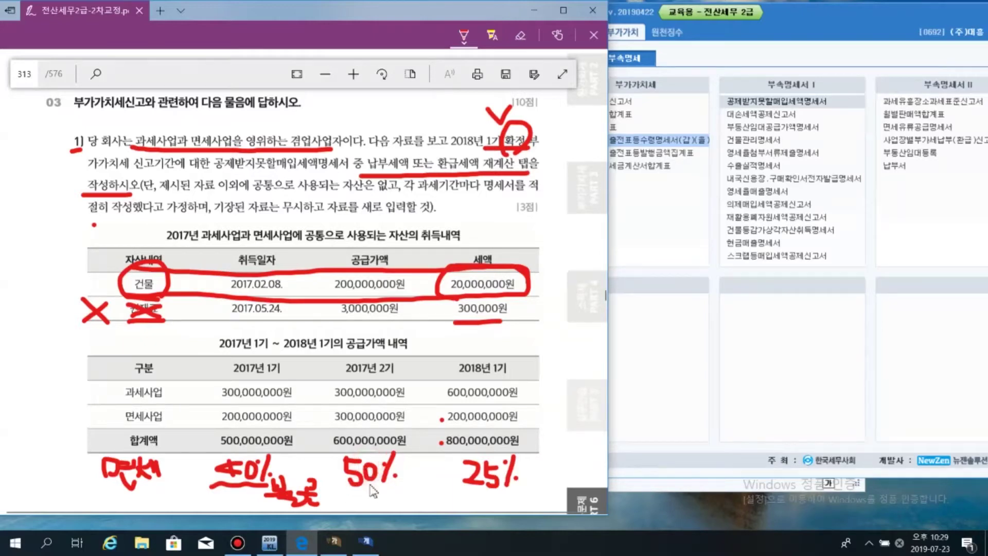
Mark the change to 50% with an up arrow and 10%, and the change to 25% with connecting arrows and a down arrow
mouse_move(330, 454)
mouse_down()
mouse_move(360, 502)
mouse_move(379, 503)
mouse_up()
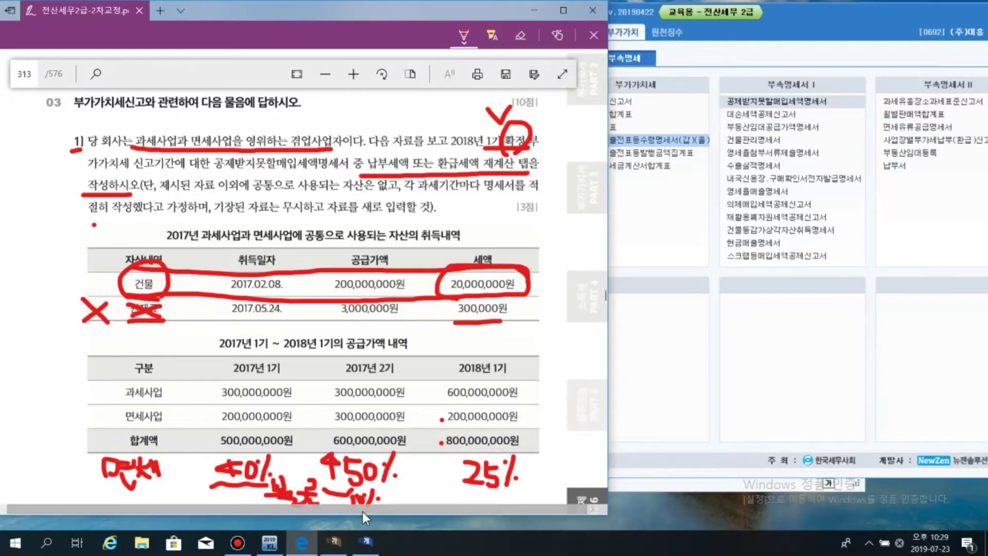
mouse_move(401, 472)
mouse_down()
mouse_move(445, 470)
mouse_move(439, 477)
mouse_up()
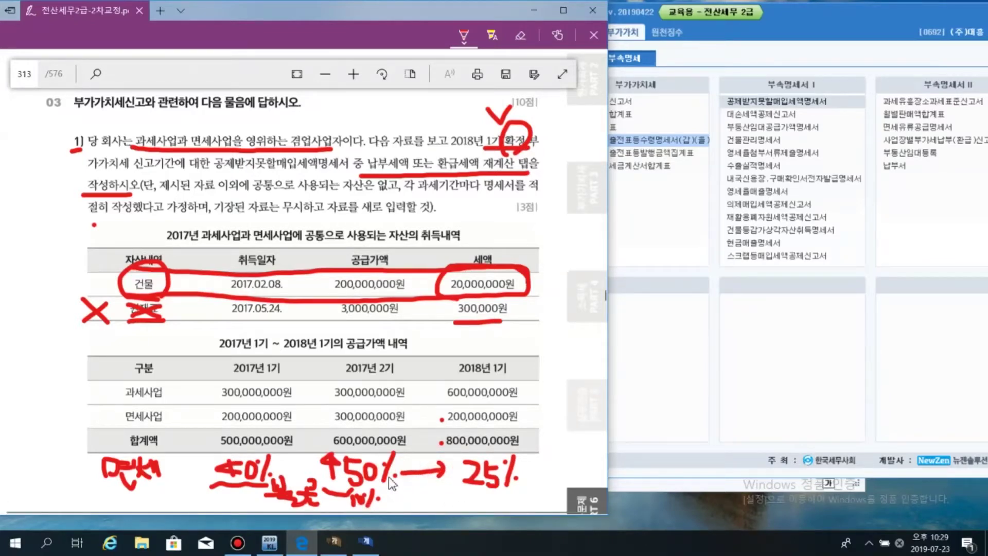
drag(451, 462, 459, 488)
mouse_move(384, 499)
mouse_down()
mouse_move(412, 509)
mouse_move(455, 488)
mouse_up()
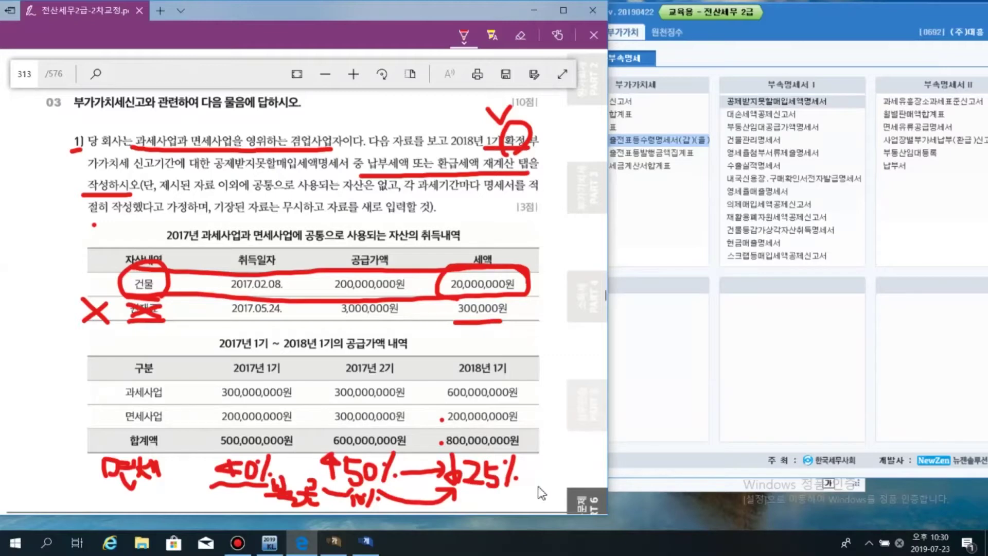
Add a check mark beside 건물, then switch to KcLep and open 공제받지못할매입세액명세서, keeping its window off the asset table
mouse_move(102, 264)
mouse_down()
mouse_move(120, 288)
mouse_move(137, 265)
mouse_up()
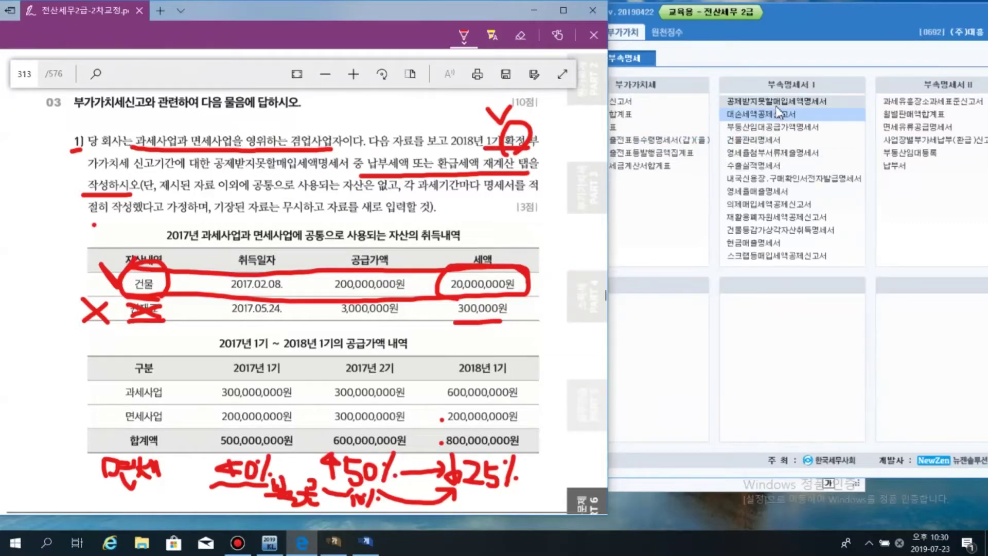
click(781, 16)
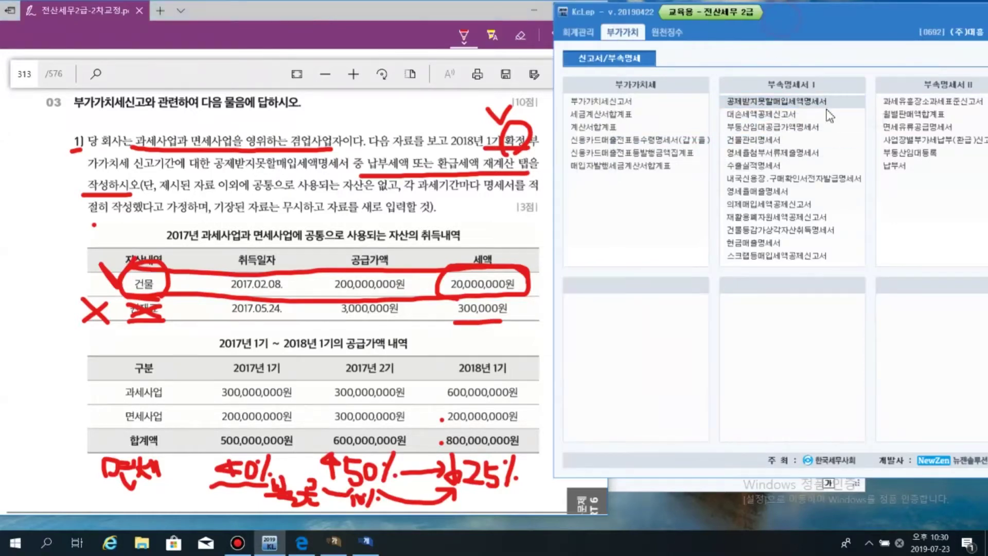
click(756, 103)
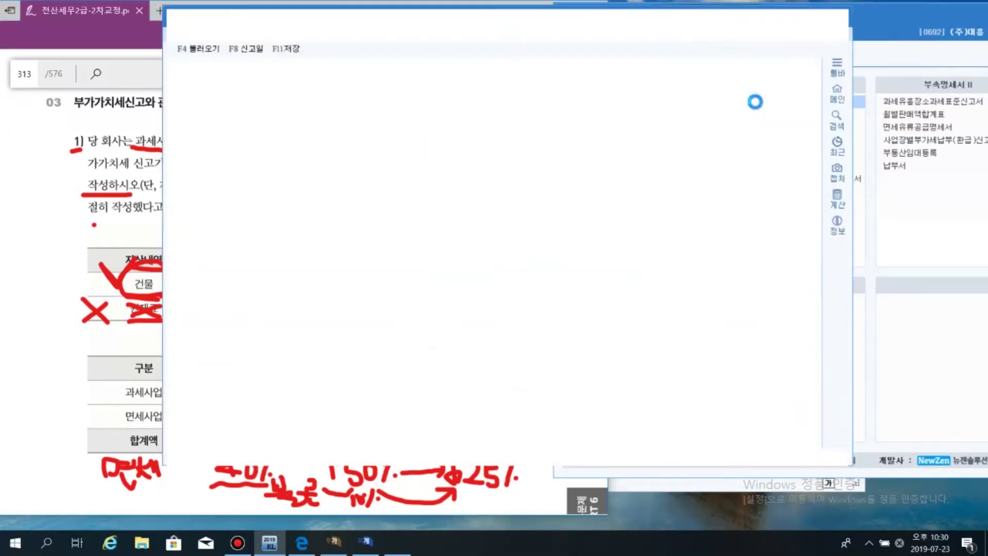
drag(657, 23, 898, 23)
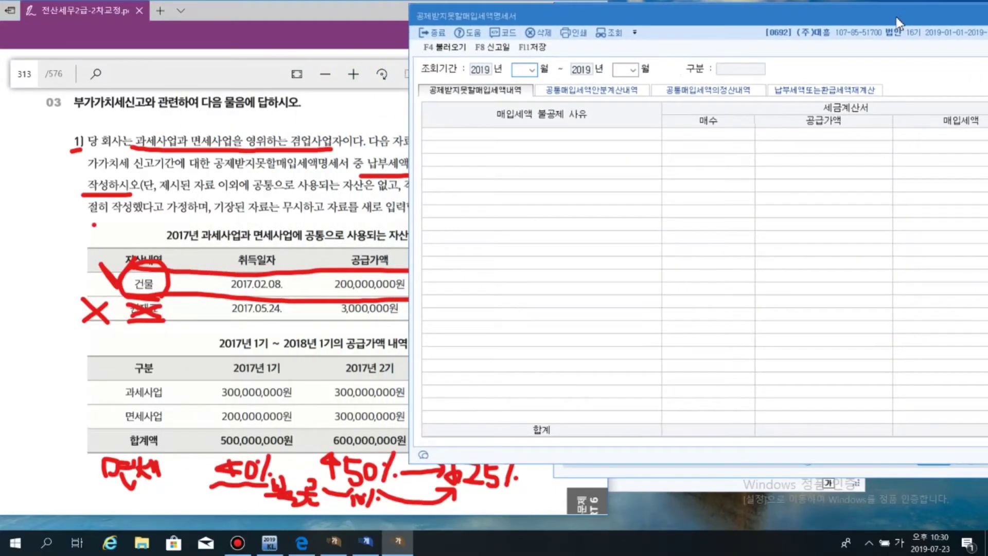
Set the query period to 1기 확정, 04월 to 06월 of 2019, and decline loading the saved data
text(04)
key(Return)
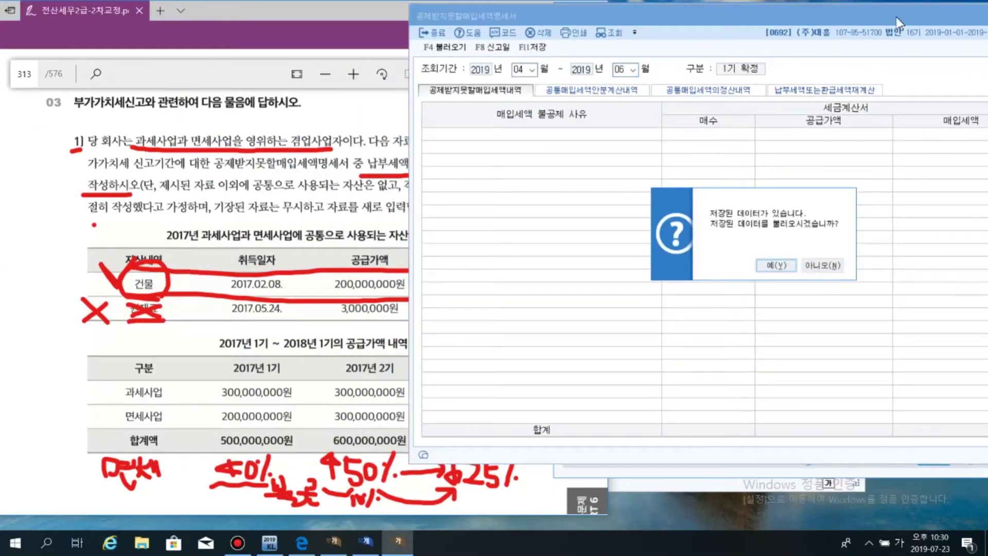
click(826, 265)
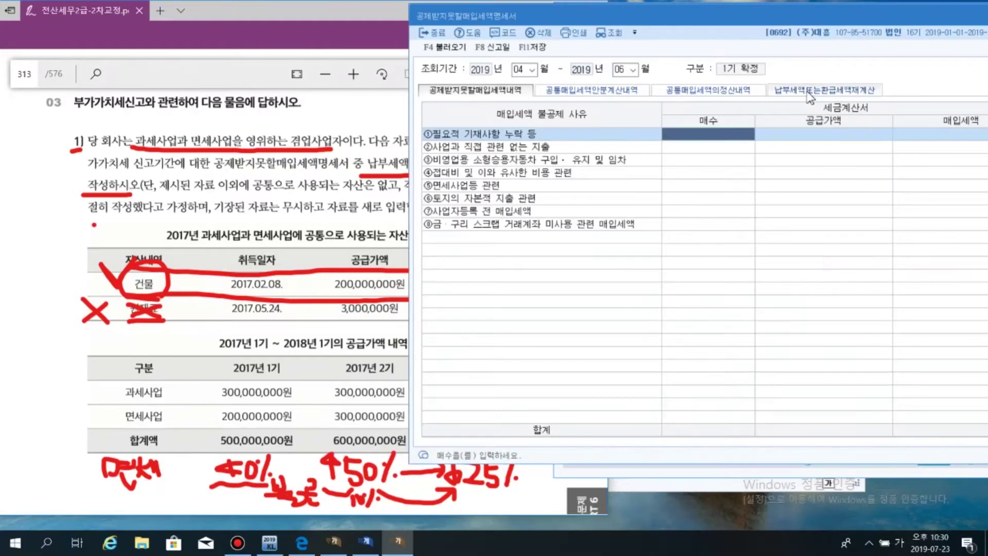
In 납부세액또는환급세액재계산, enter 1.건물,구축물 as the first row's asset and decline loading the slip data
click(777, 91)
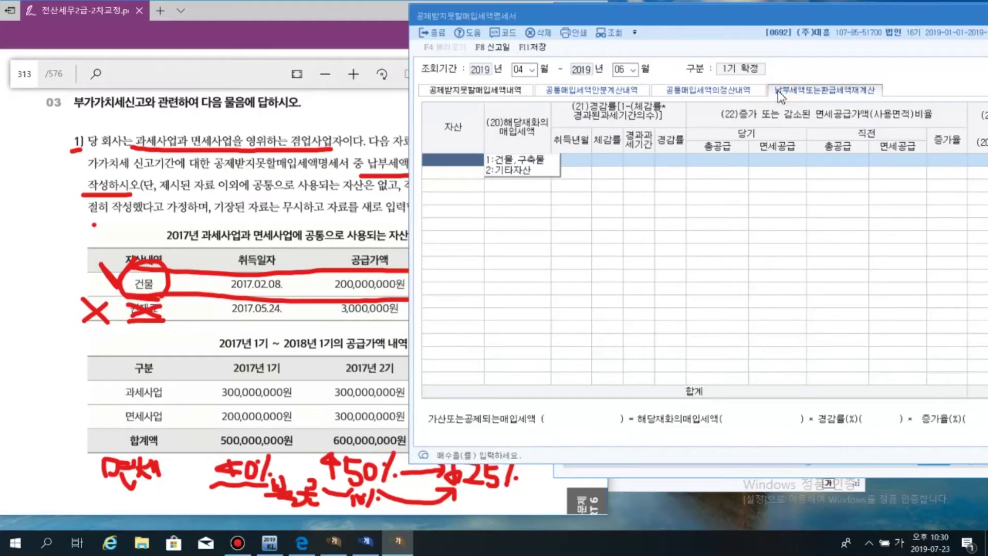
drag(835, 17, 749, 19)
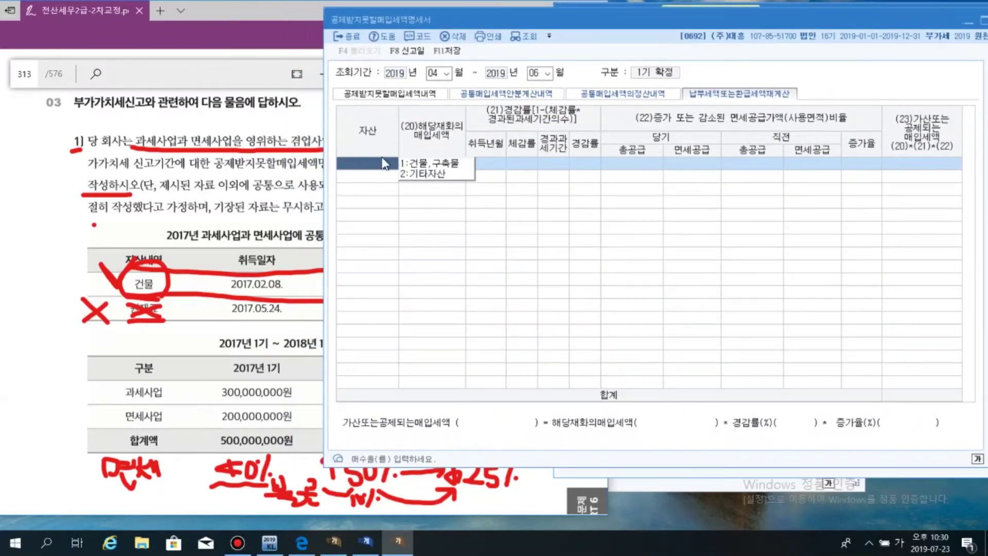
click(417, 166)
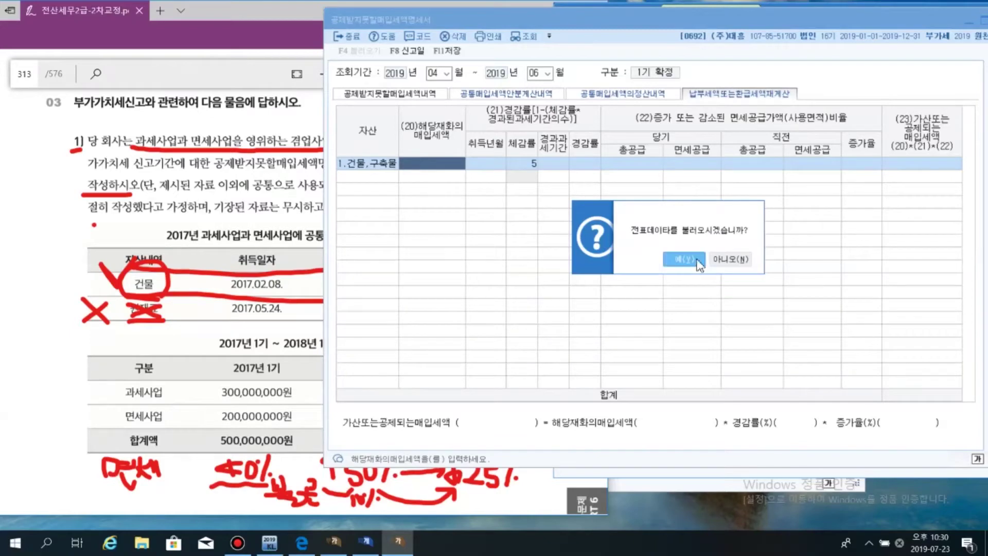
click(728, 260)
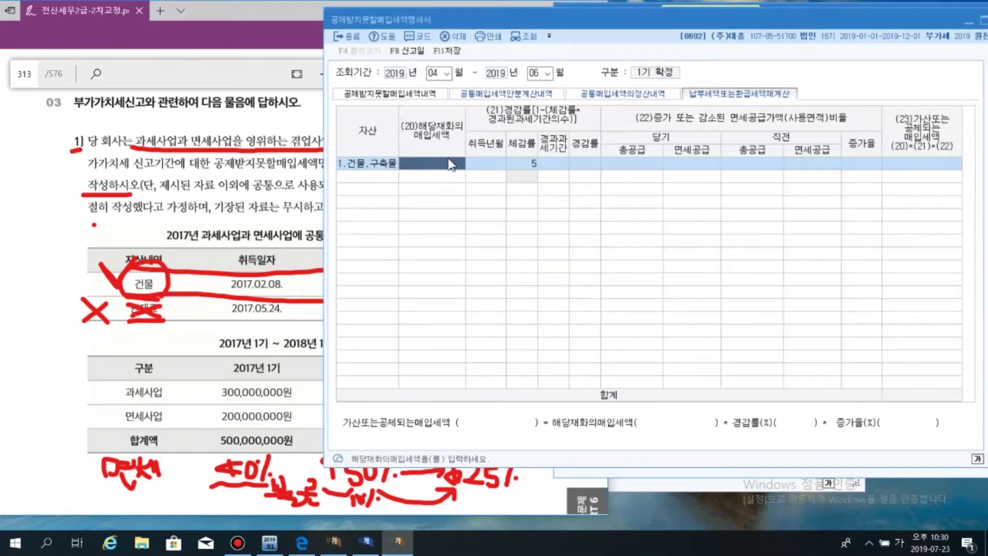
Uncover the textbook table, check-mark the building's 세액, and enter 20,000,000 as the row's 해당재화의 매입세액
drag(495, 23, 713, 32)
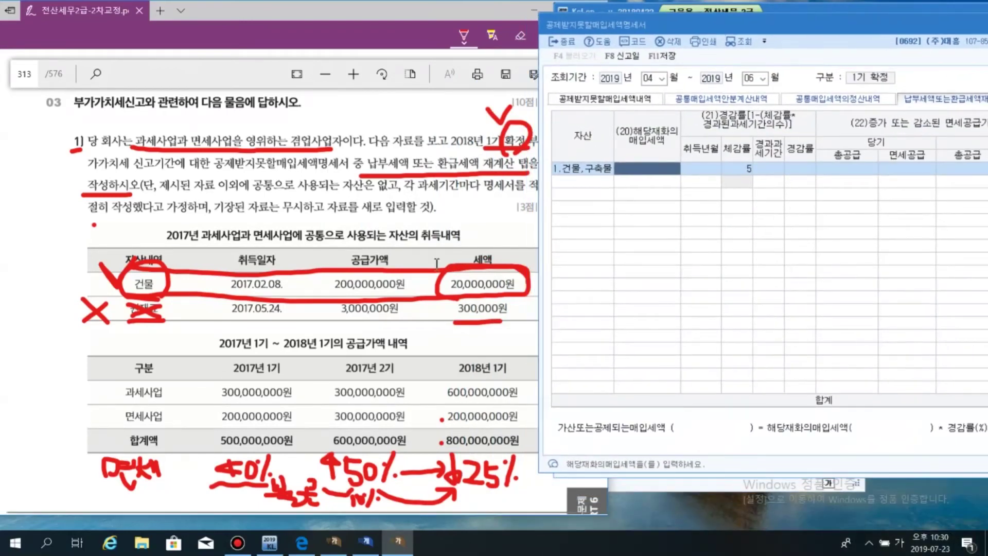
click(446, 254)
drag(446, 256, 473, 252)
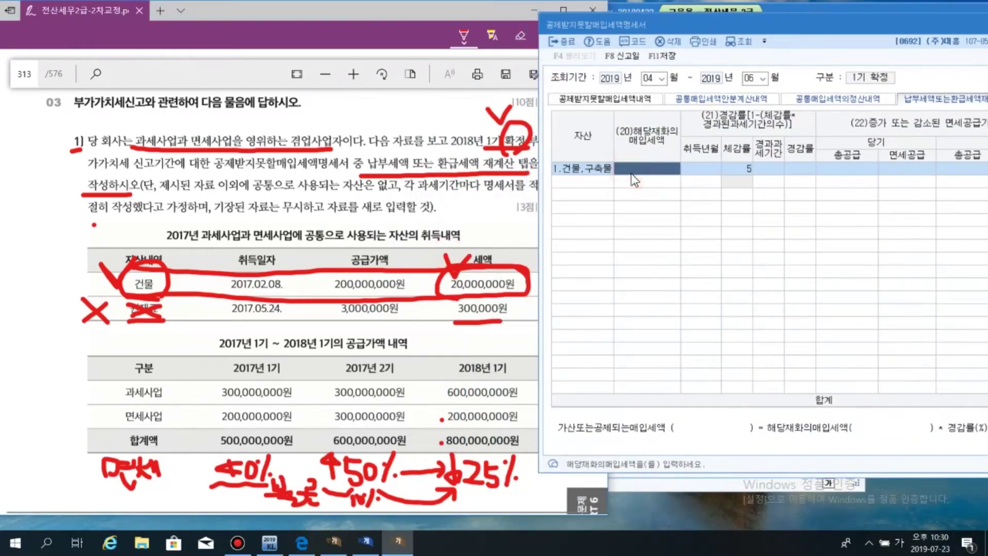
text(20000000)
key(Return)
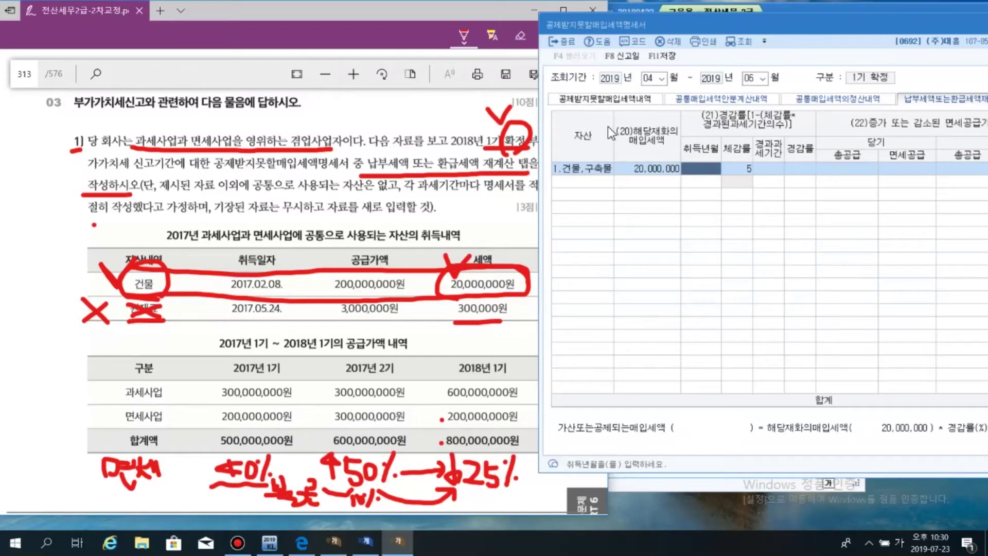
Circle the building's acquisition date in the textbook and enter 2018-02 as the row's 취득년월
text(2018-)
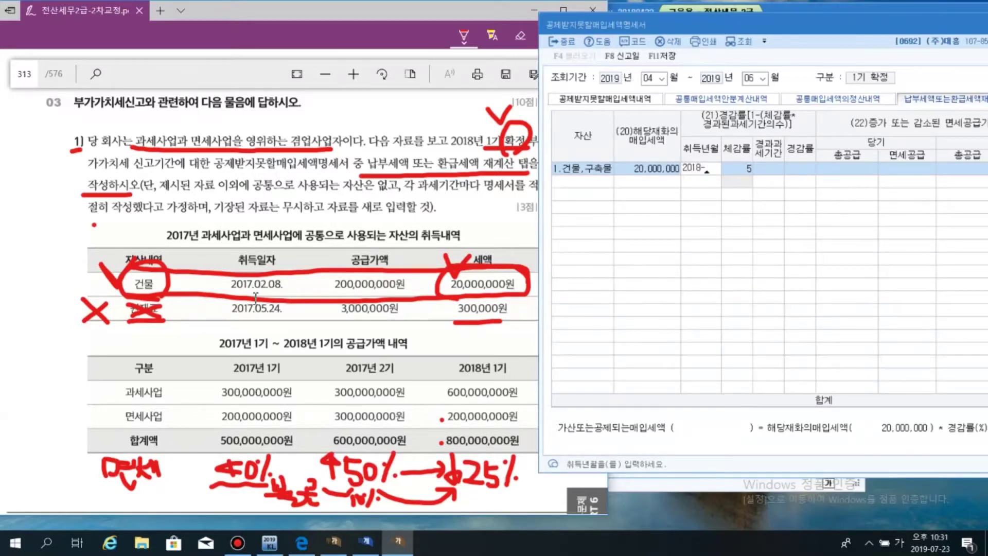
mouse_move(257, 303)
mouse_down()
mouse_move(221, 273)
mouse_move(280, 291)
mouse_up()
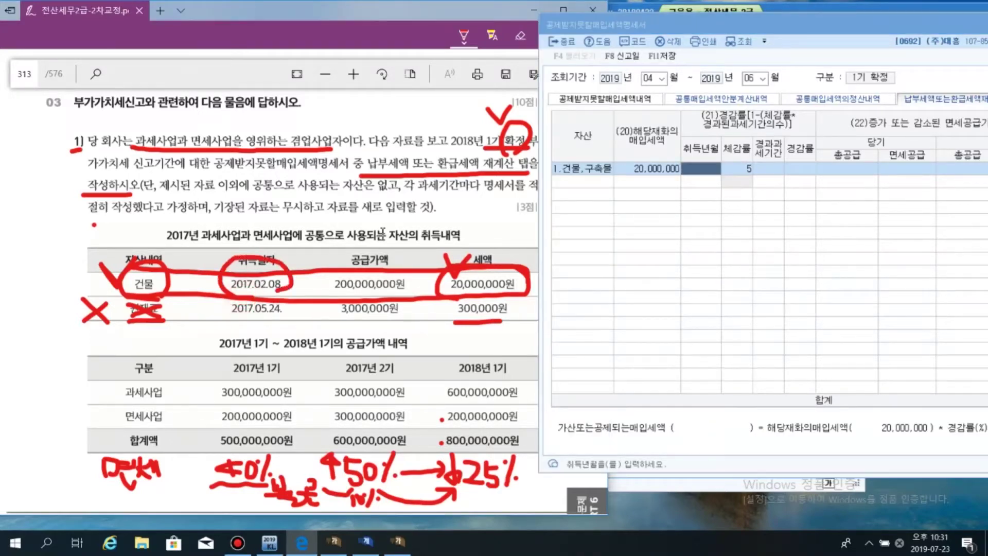
click(692, 172)
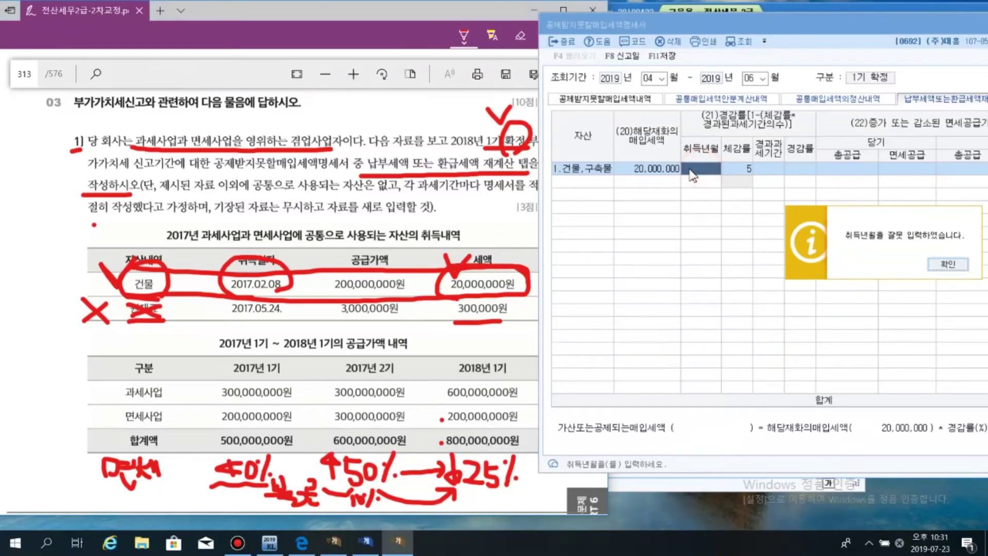
click(948, 264)
text(2018-)
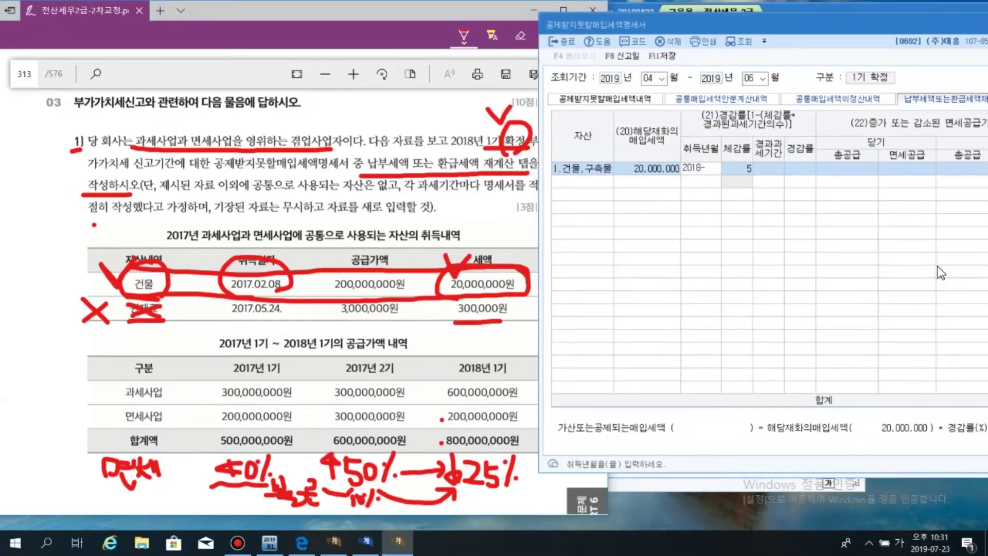
text(02)
key(Return)
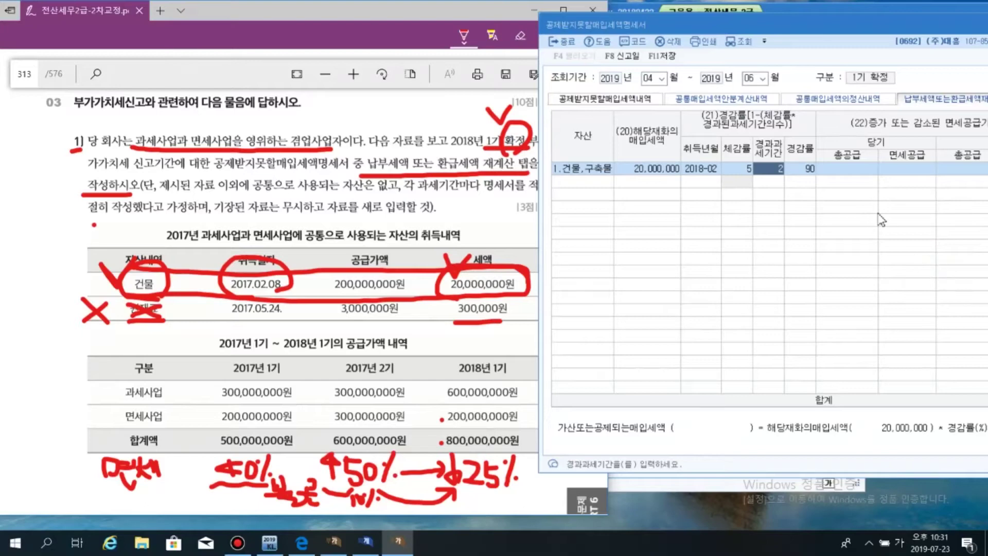
click(703, 175)
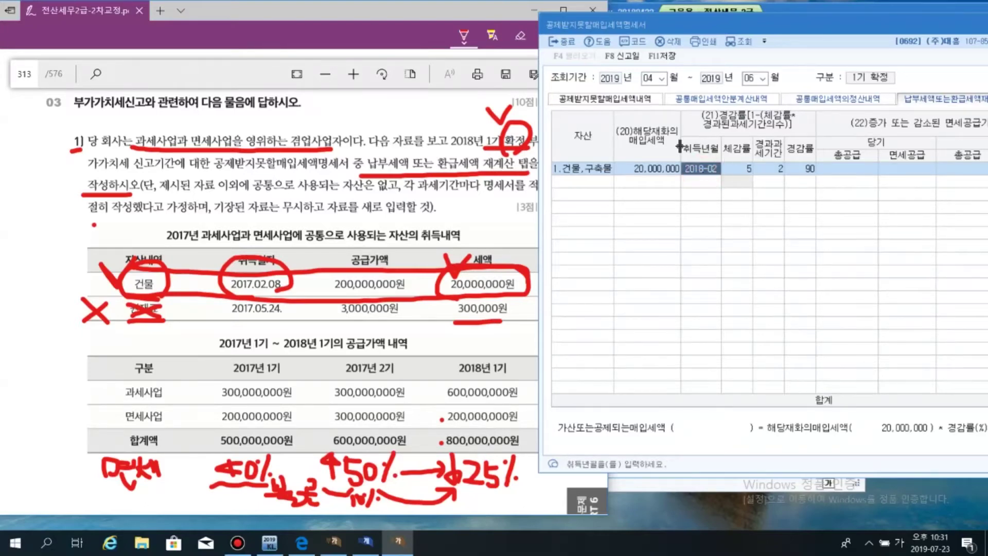
Check-mark and underline 2017년 1기 and 2017년 2기 in the textbook's supply table to explain the building's 경과과세기간
click(770, 171)
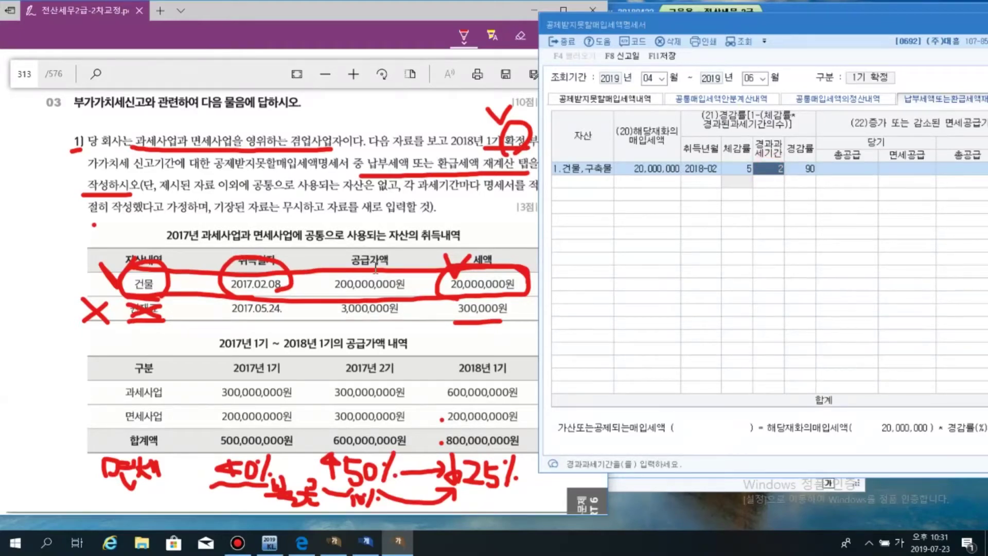
click(265, 371)
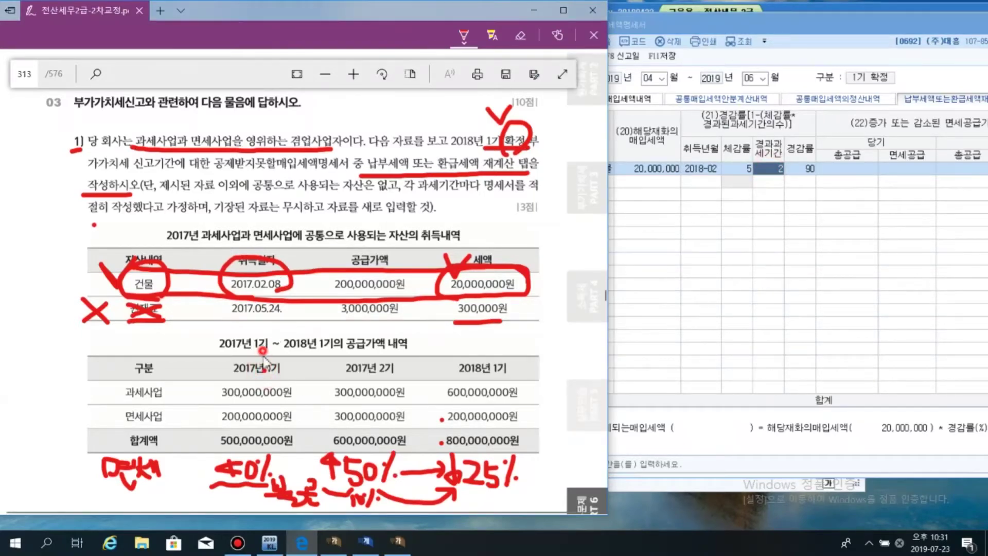
drag(261, 352, 278, 364)
drag(348, 355, 375, 355)
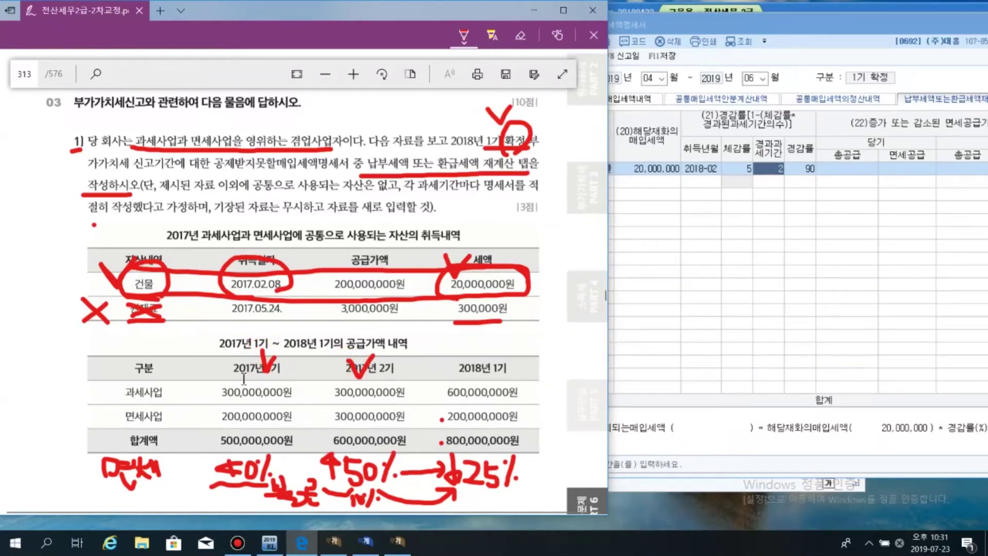
drag(227, 383, 409, 382)
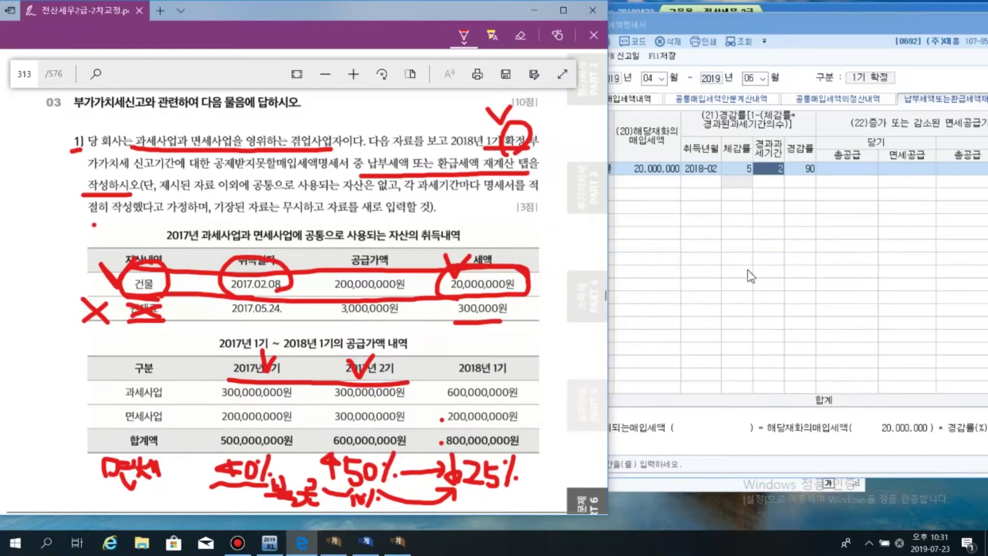
drag(829, 29, 751, 21)
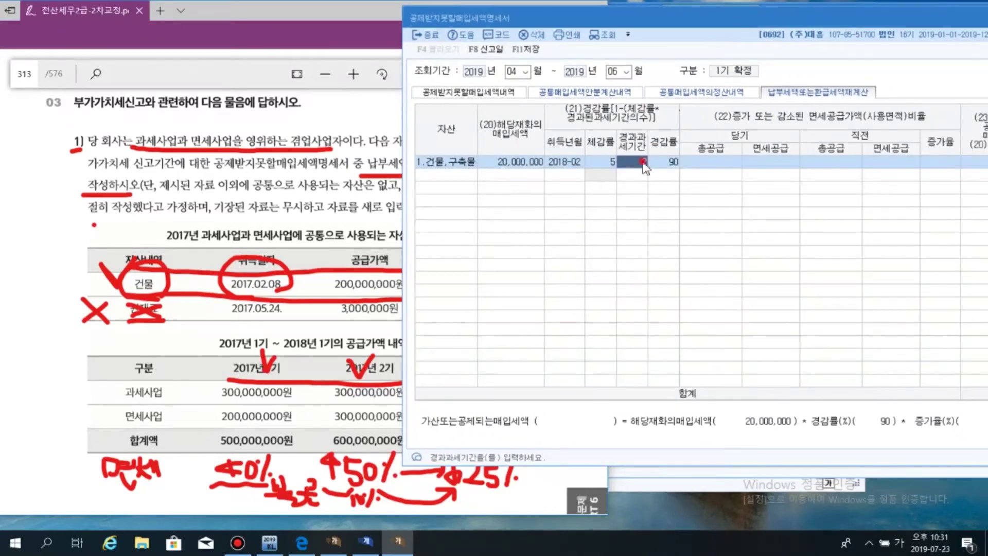
click(718, 167)
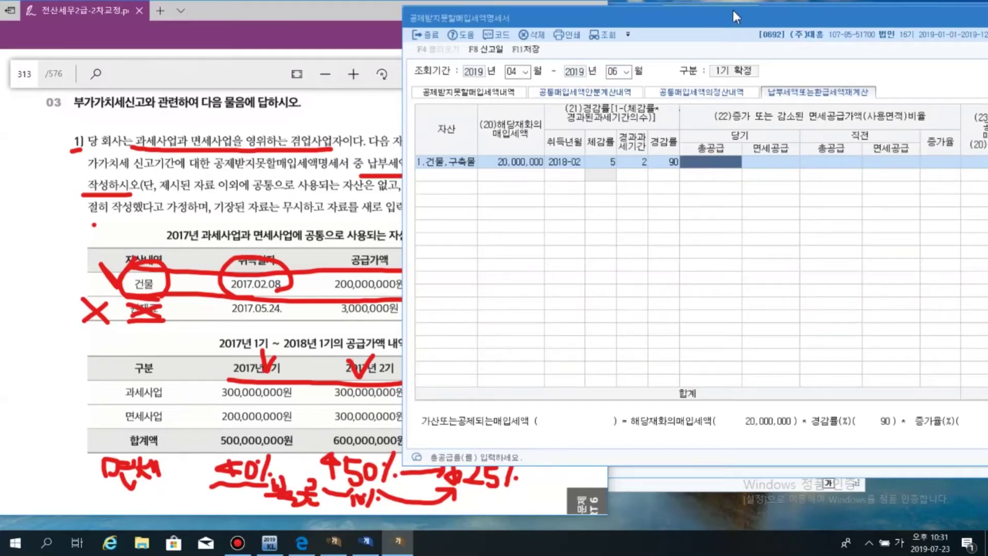
Uncover the textbook's supply table, check-mark its 2018년 1기 heading, and underline that period's 합계액
drag(733, 18, 871, 12)
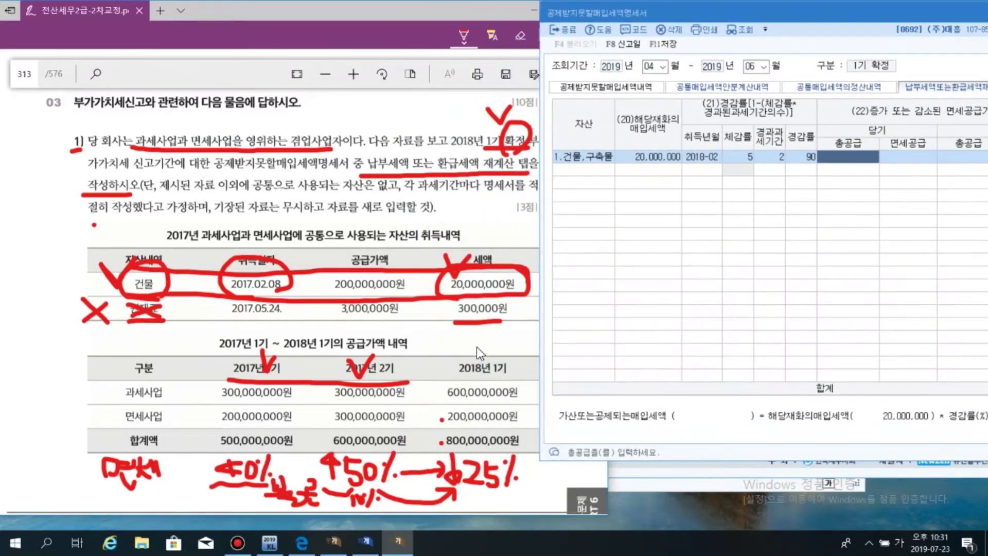
drag(477, 347, 505, 332)
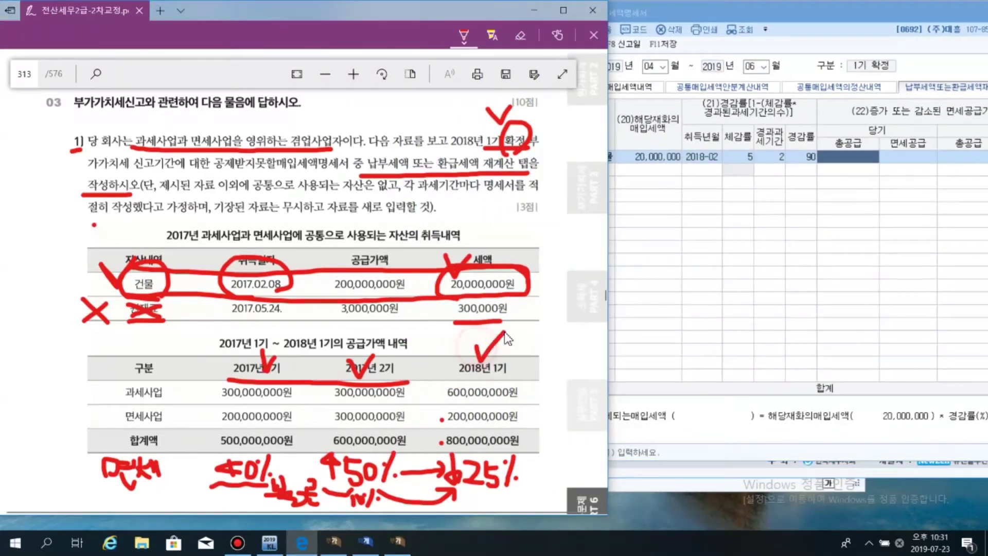
click(849, 165)
drag(442, 451, 513, 453)
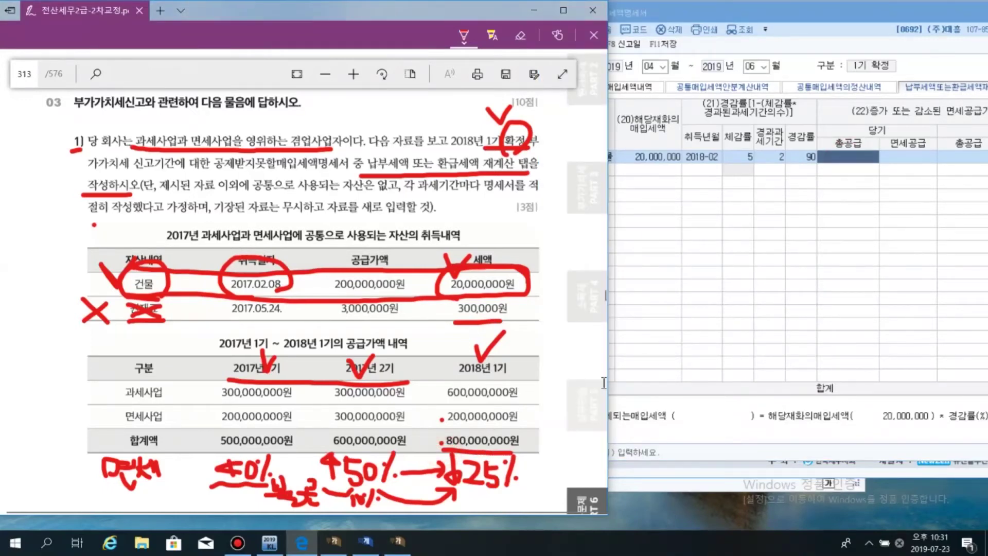
Enter 800,000,000 as the building row's 당기 총공급 and 200,000,000 as its 당기 면세공급
click(833, 156)
text(800,000,0)
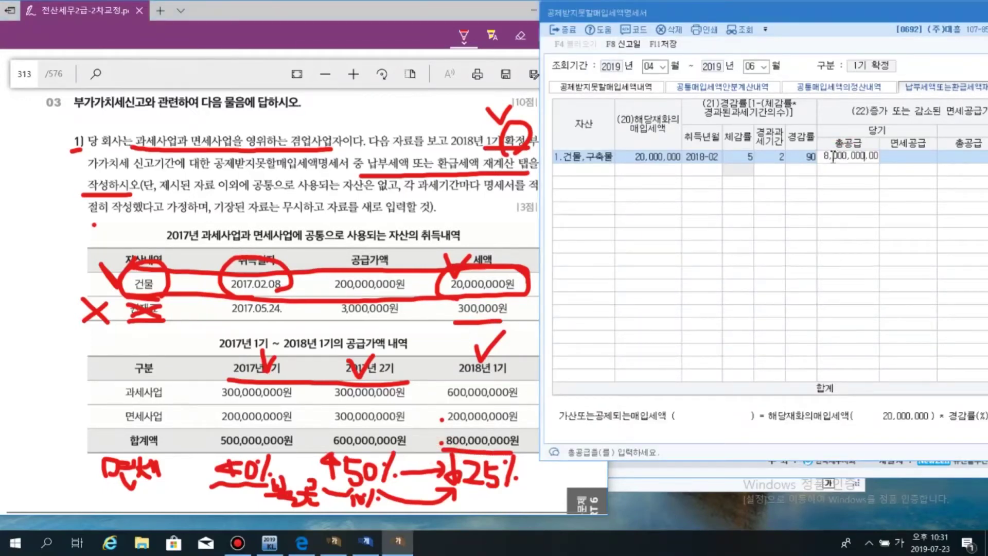
text(00.)
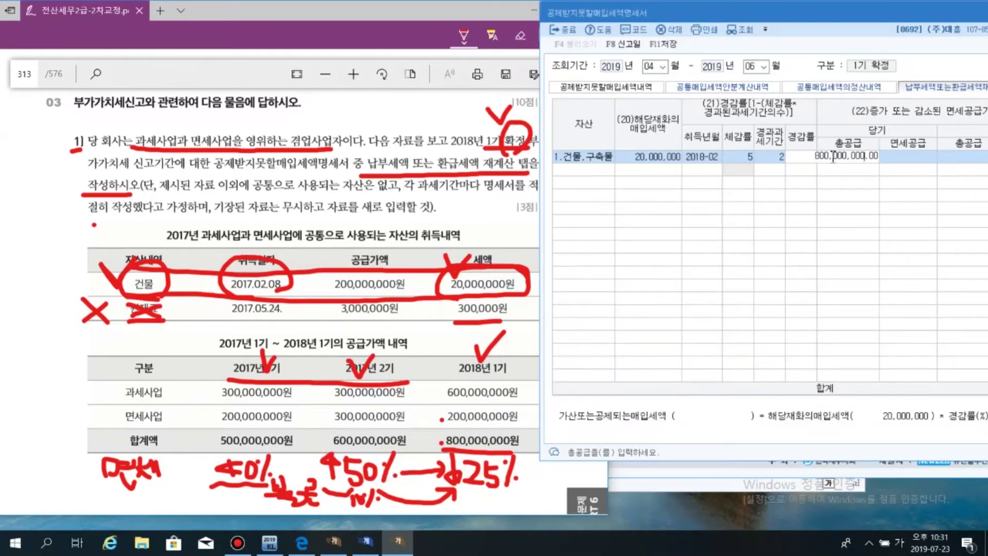
text(0)
key(Return)
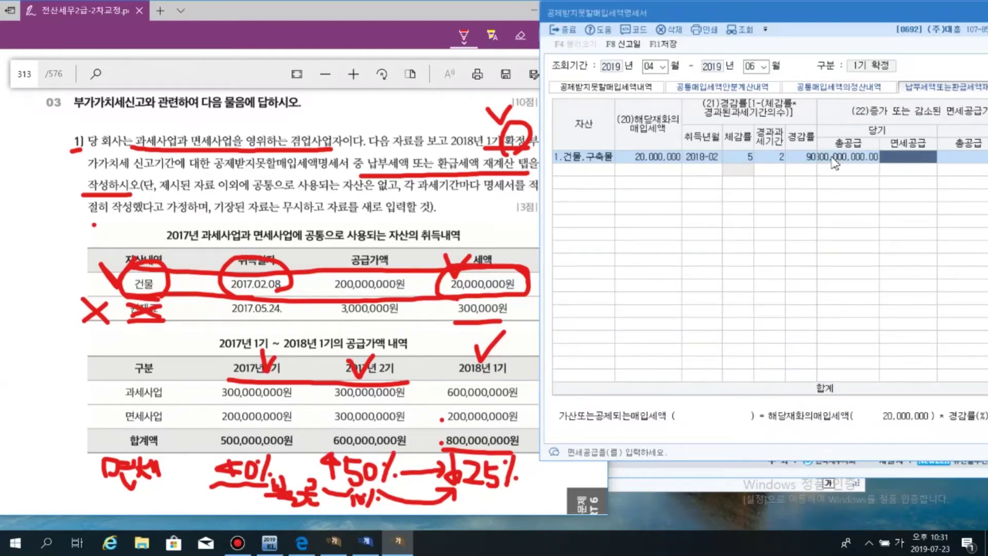
text(200000000)
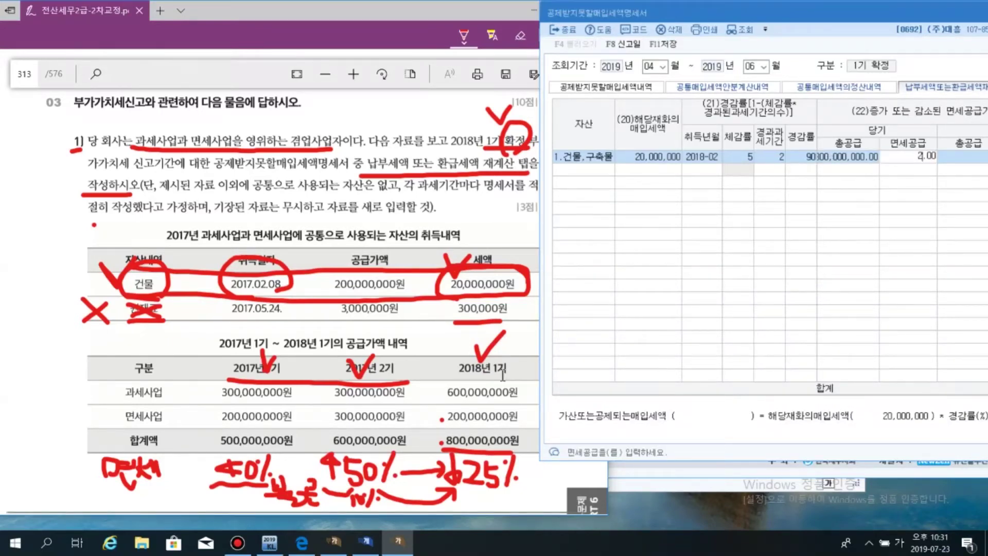
key(Return)
Underline 2017년 2기, mark its 합계액 in the textbook, and enter 600,000,000 as the building row's 직전 총공급
scroll(514, 345, down, 1)
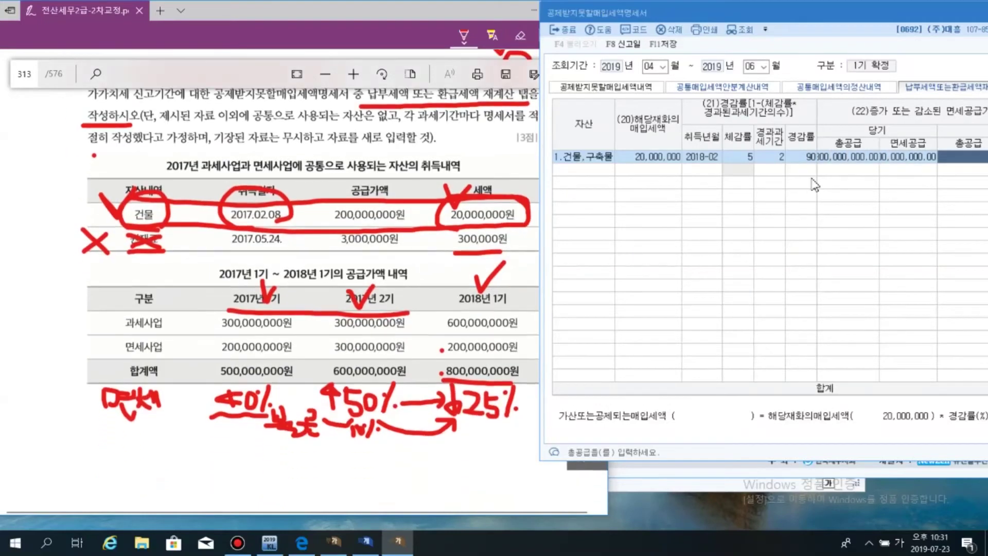
drag(814, 23, 664, 28)
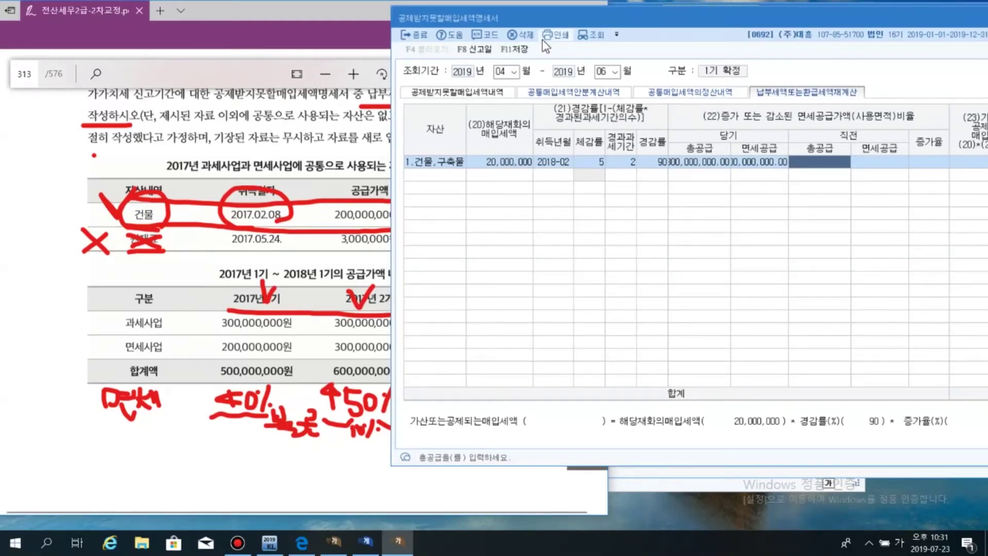
drag(571, 22, 629, 20)
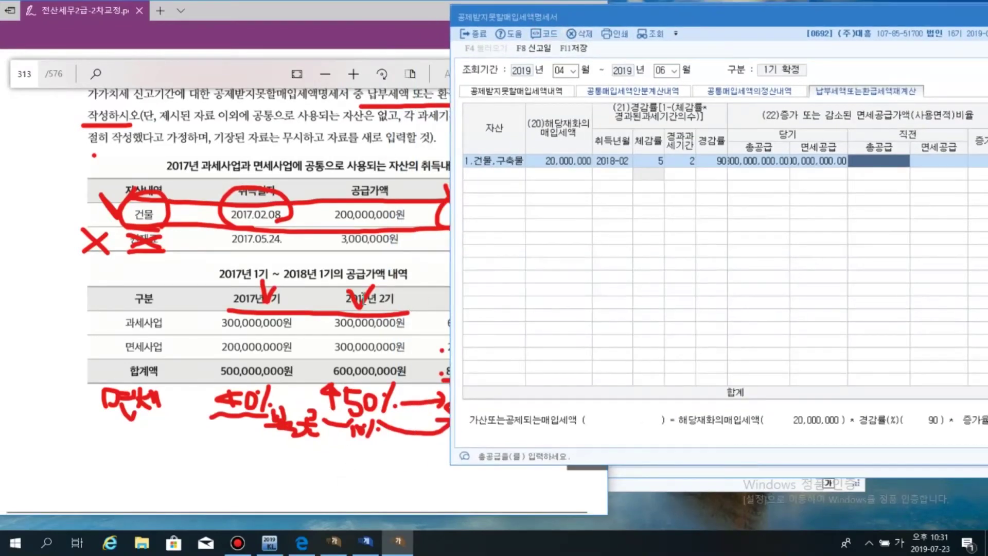
click(353, 315)
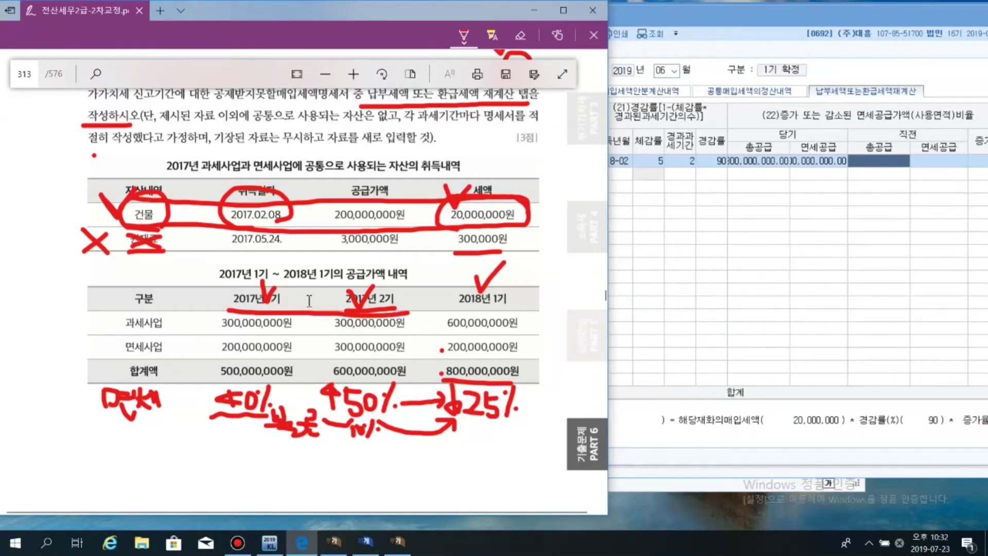
click(325, 381)
click(853, 167)
text(600000000)
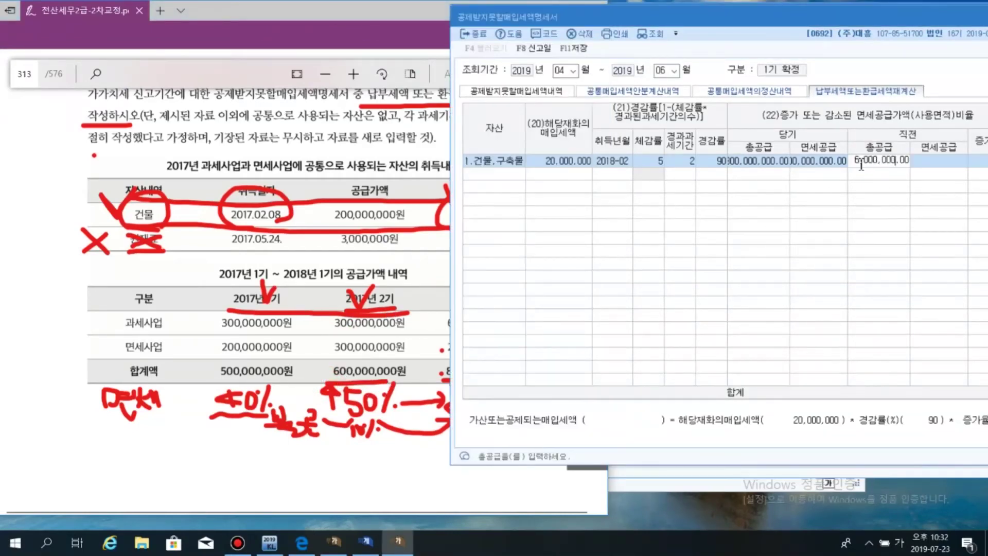
key(Return)
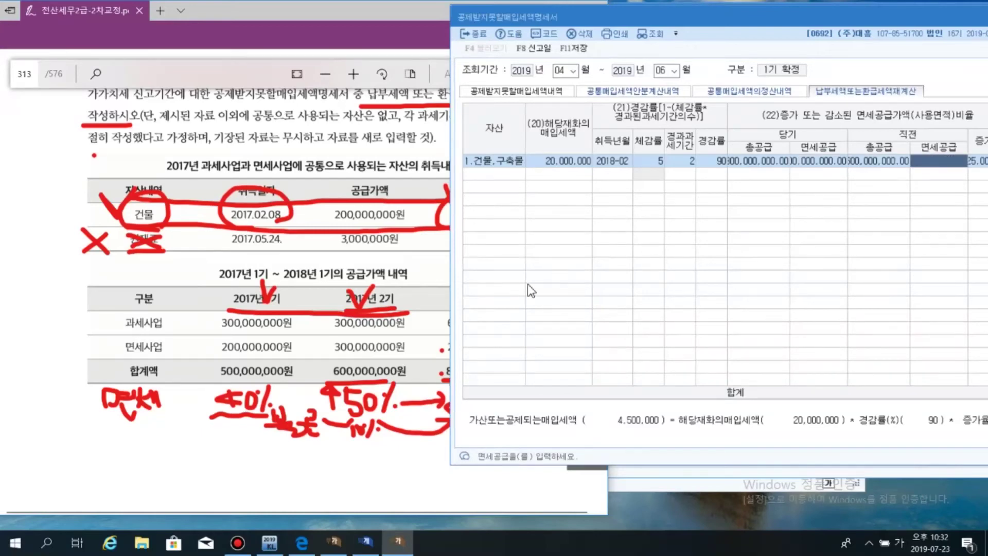
Underline the 2017년 2기 면세사업 amount in the textbook and enter 300,000,000 as the row's 직전 면세공급
click(355, 371)
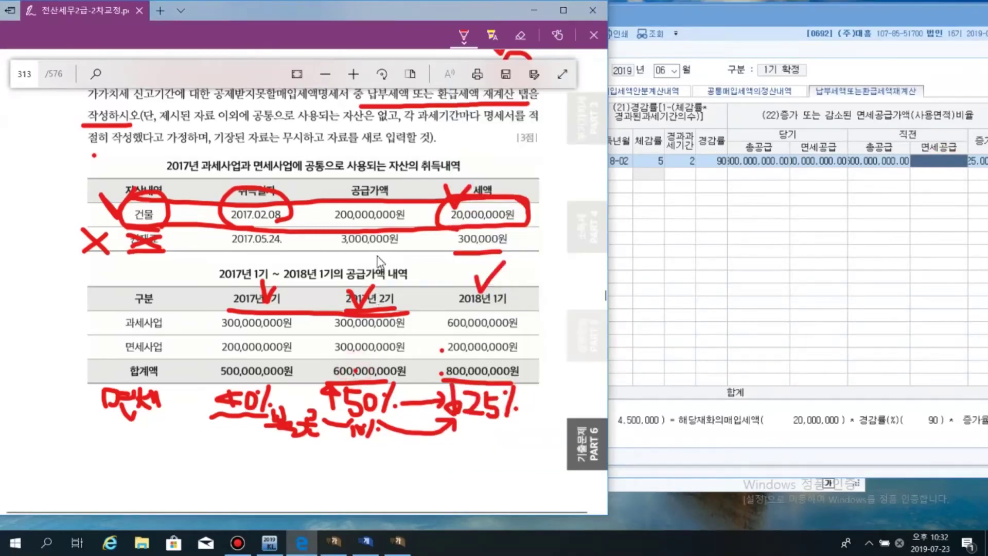
drag(332, 356, 372, 357)
click(920, 166)
text(300000000)
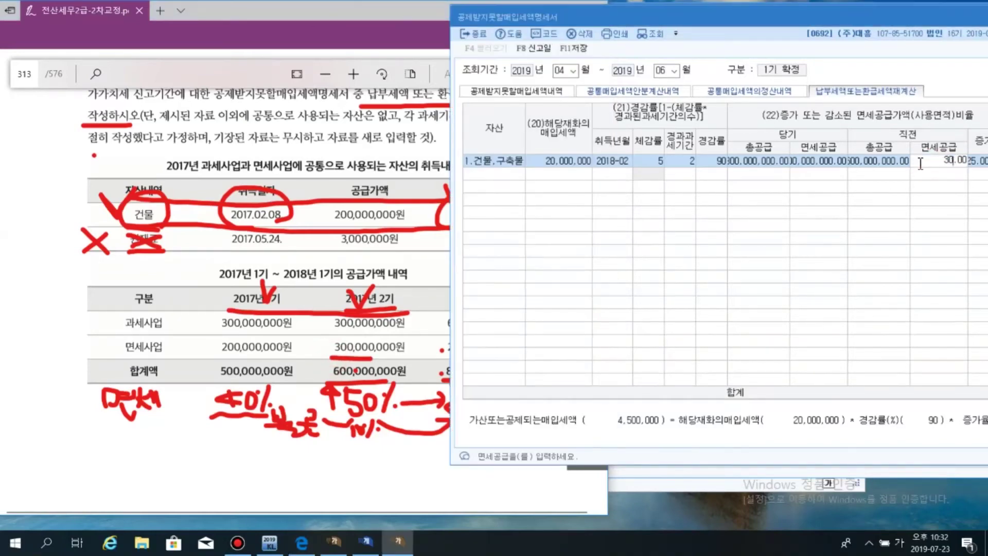
key(Return)
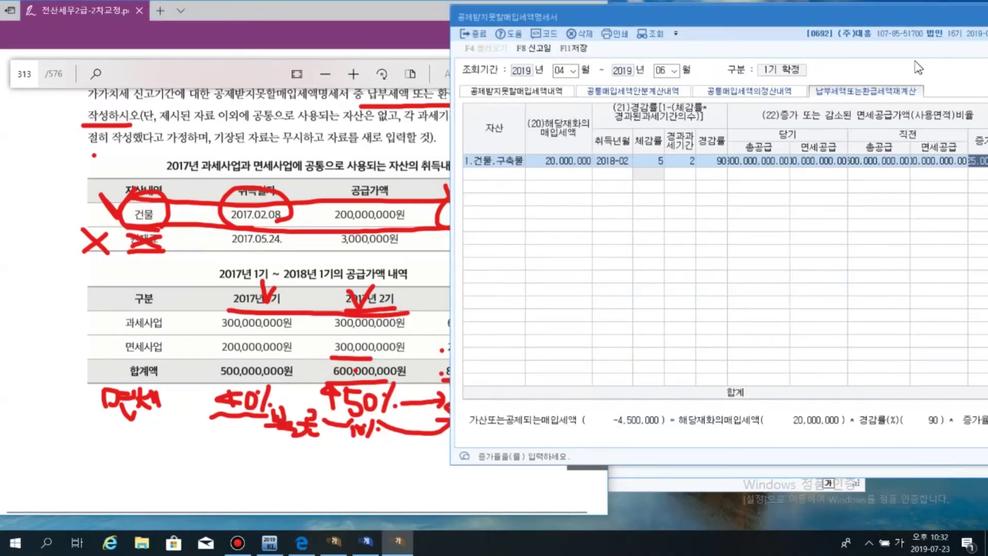
Examine the building row's 가산또는공제되는매입세액 against its 당기 and 직전 supply amounts
drag(890, 17, 698, 24)
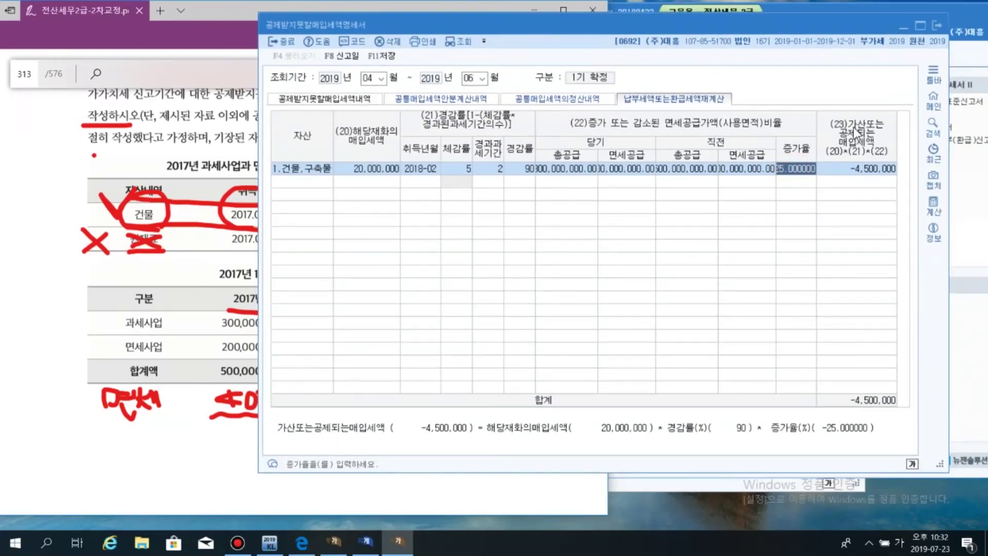
click(860, 169)
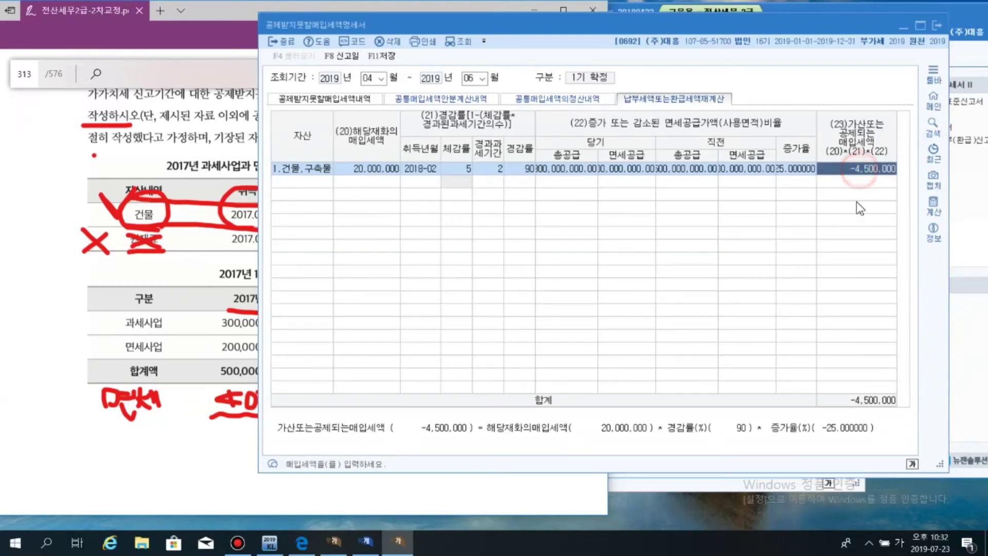
click(856, 185)
click(856, 169)
click(579, 170)
click(611, 178)
key(Escape)
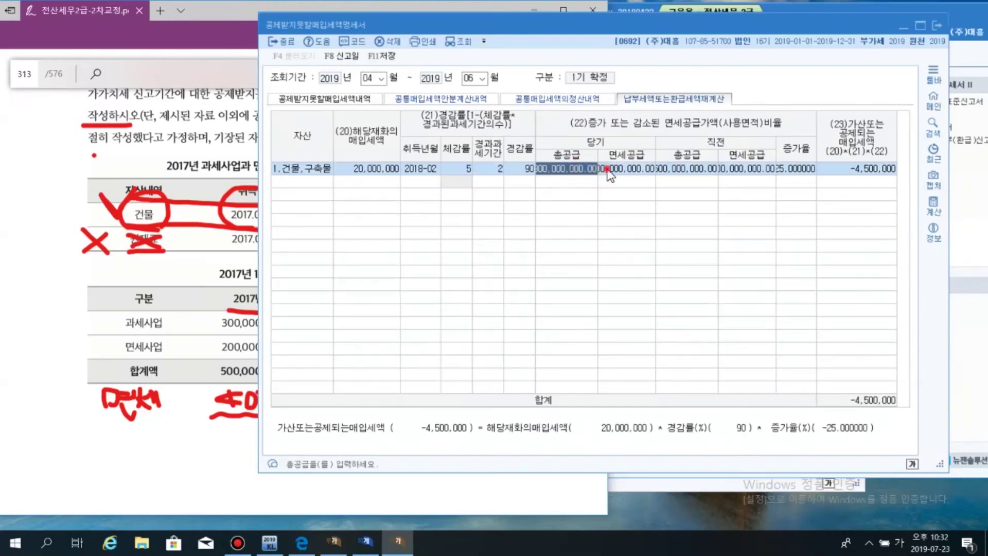
click(689, 172)
click(741, 173)
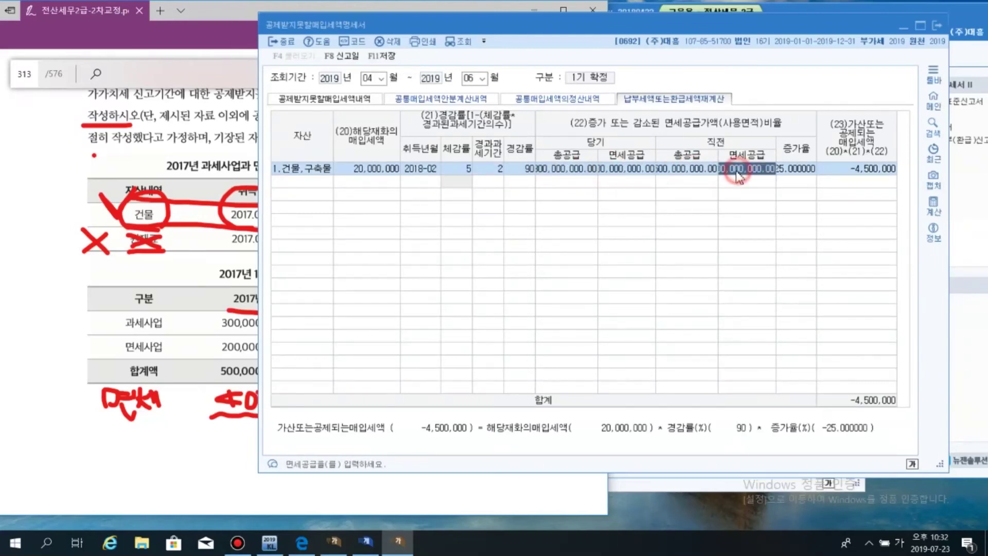
click(704, 172)
Check the building row's 가산또는공제되는매입세액 once more and save the recalculation entries
click(198, 447)
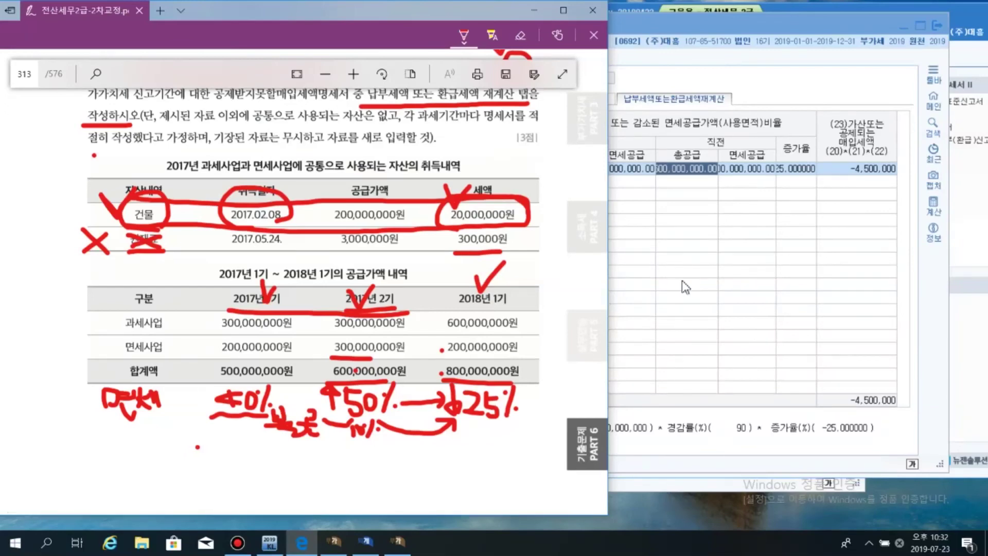
click(884, 172)
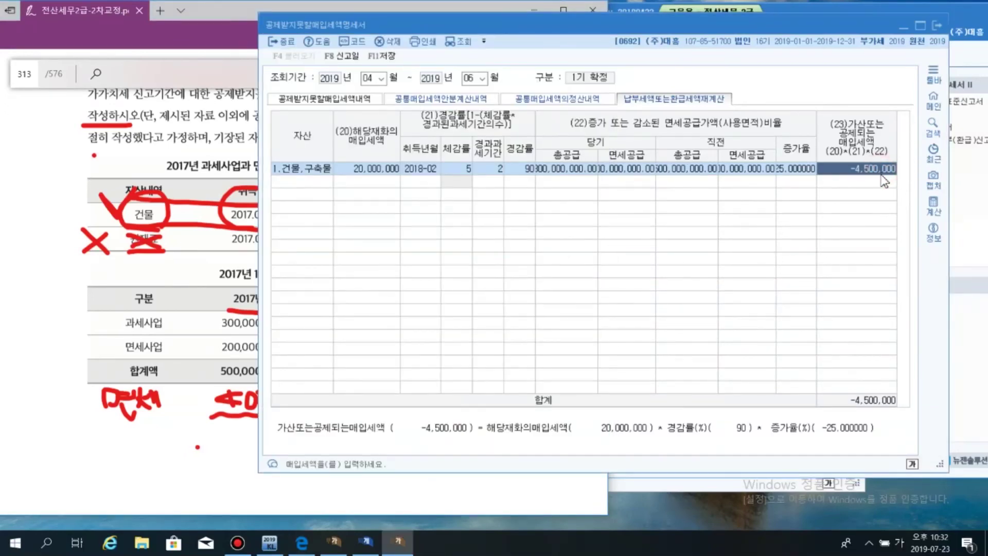
click(381, 55)
click(237, 543)
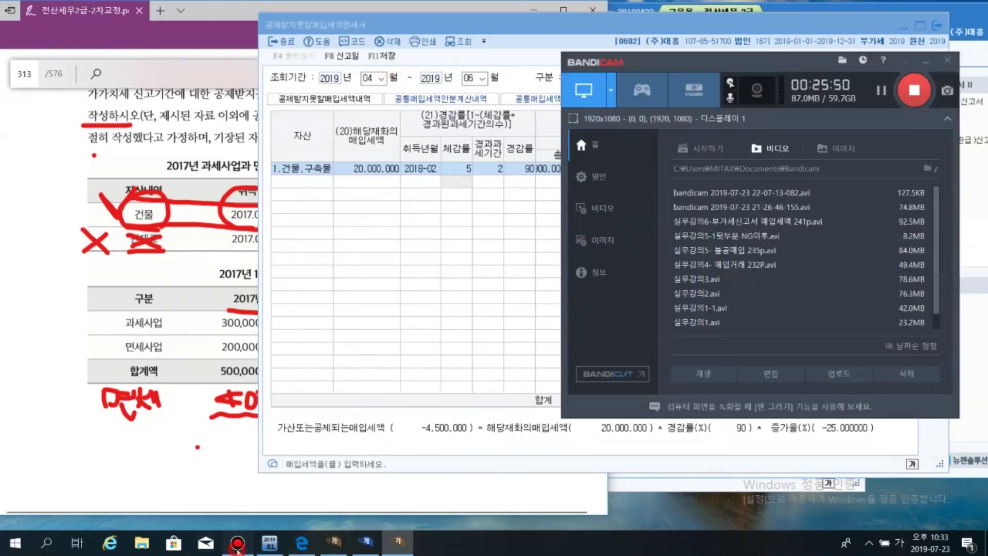
click(238, 543)
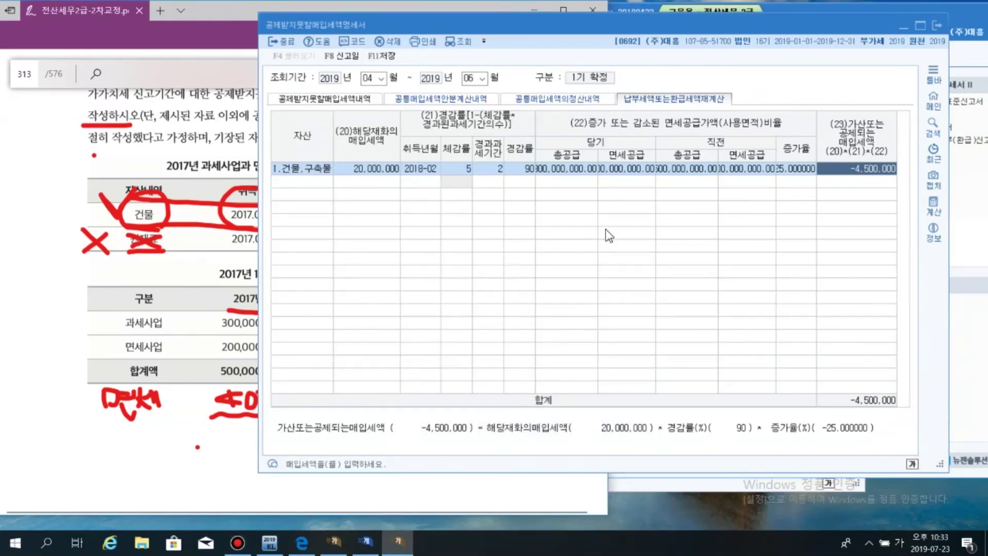
Look through the statement's 공제받지못할매입세액내역, 공통매입세액안분계산내역 and 공통매입세액의정산내역, ending at 납부세액또는환급세액재계산
click(317, 99)
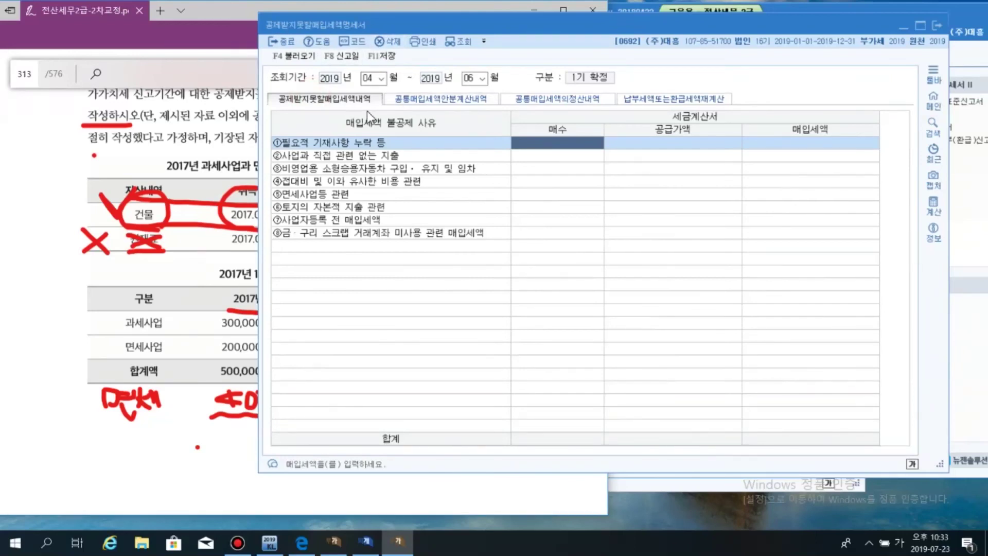
click(405, 100)
click(530, 98)
click(643, 99)
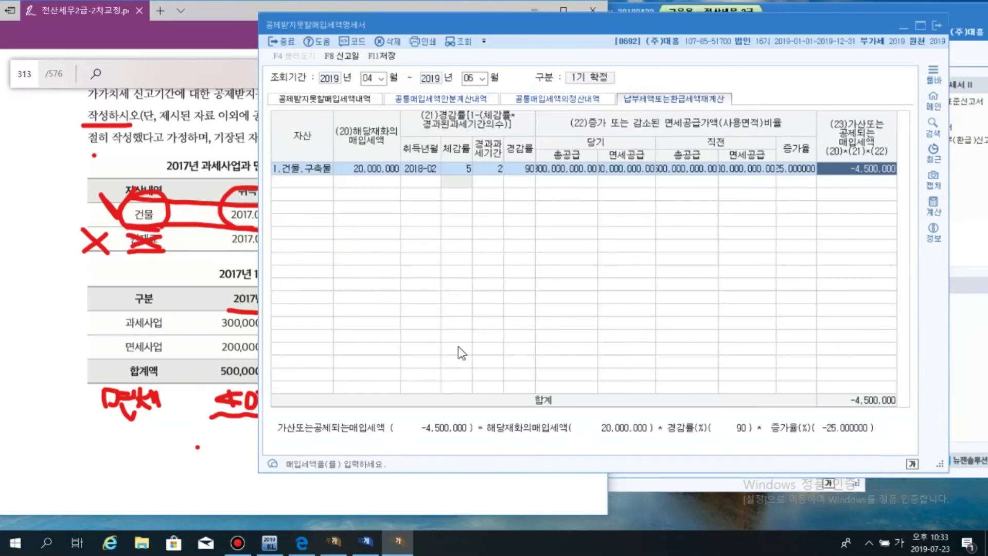
Underline the 건물 row in the textbook and circle the 2017년 1기, 2017년 2기 and 2018년 1기 supply columns
click(62, 243)
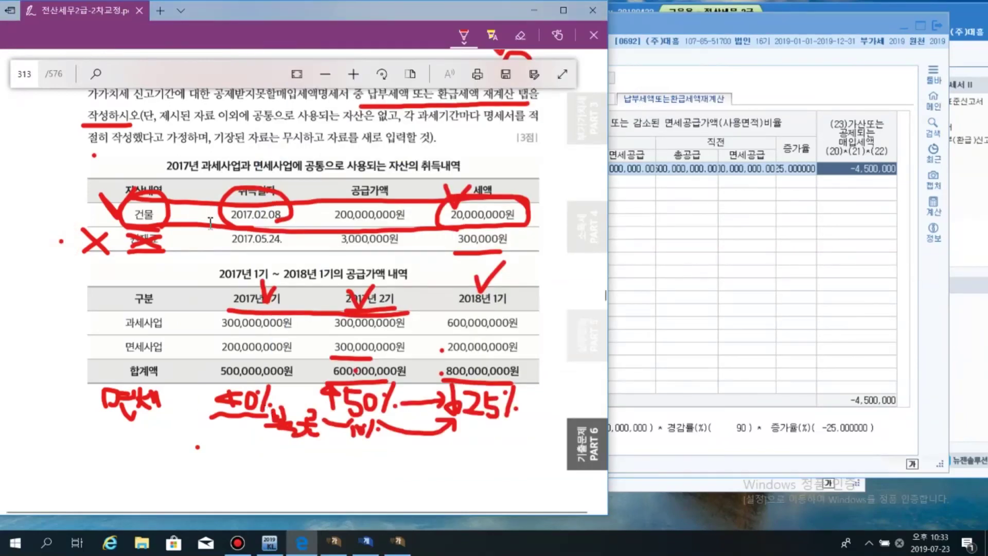
drag(89, 225, 491, 225)
mouse_move(221, 394)
mouse_down()
mouse_move(234, 291)
mouse_move(296, 386)
mouse_move(394, 291)
mouse_move(402, 394)
mouse_up()
mouse_move(464, 406)
mouse_down()
mouse_move(534, 337)
mouse_move(525, 382)
mouse_up()
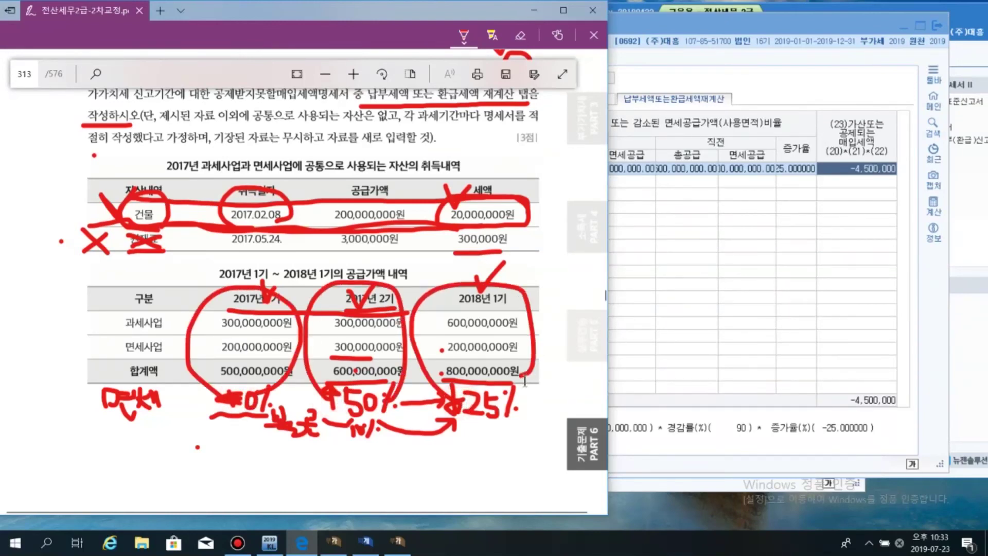
Close the statement, bring the KcLep main window beside the textbook, and select 공제받지못할매입세액명세서 under 부속명세서 I
click(791, 314)
click(909, 22)
drag(909, 23, 755, 56)
click(565, 134)
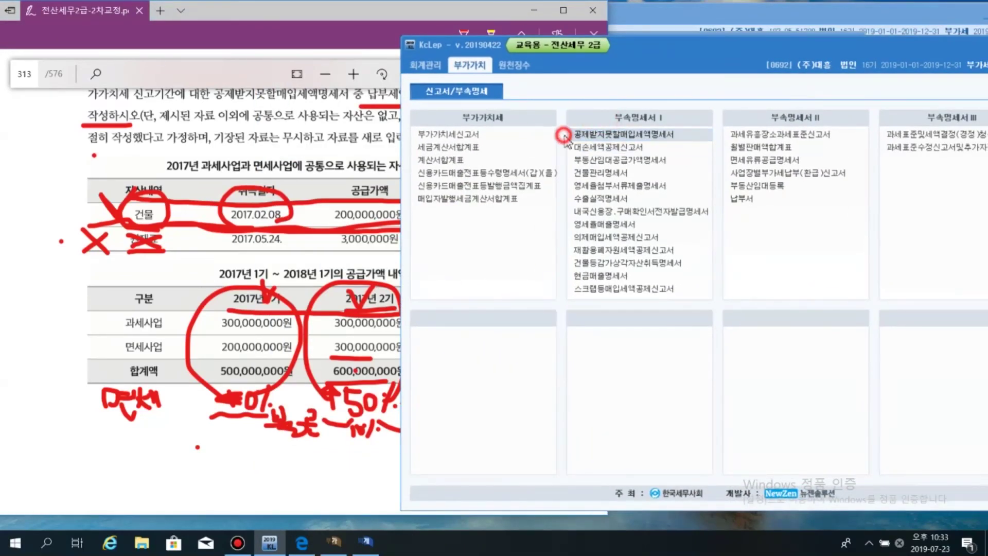